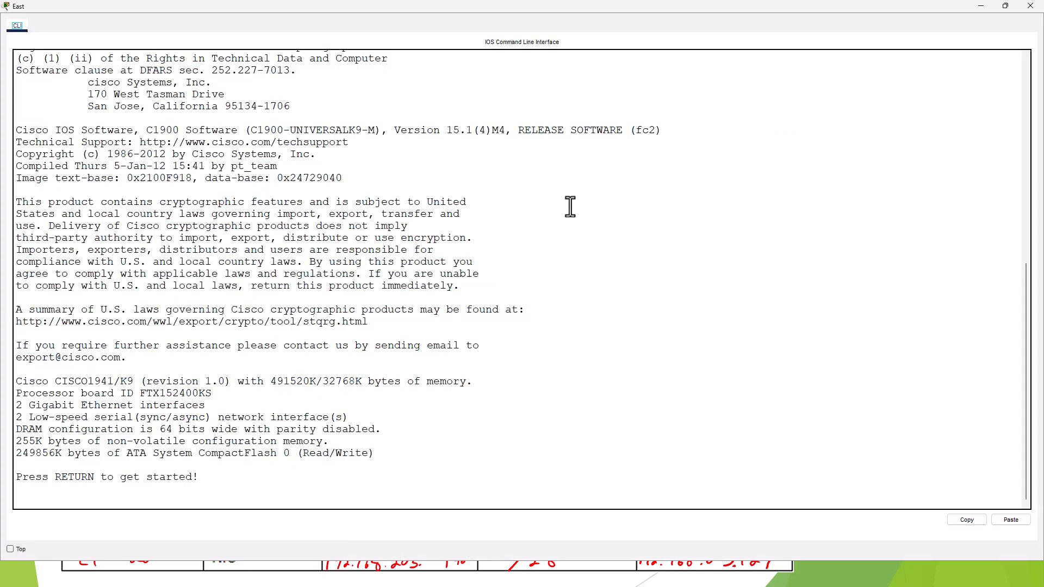
- Open the East router's command line in a full-size window and enter global configuration mode
key("Return")
key("Return")
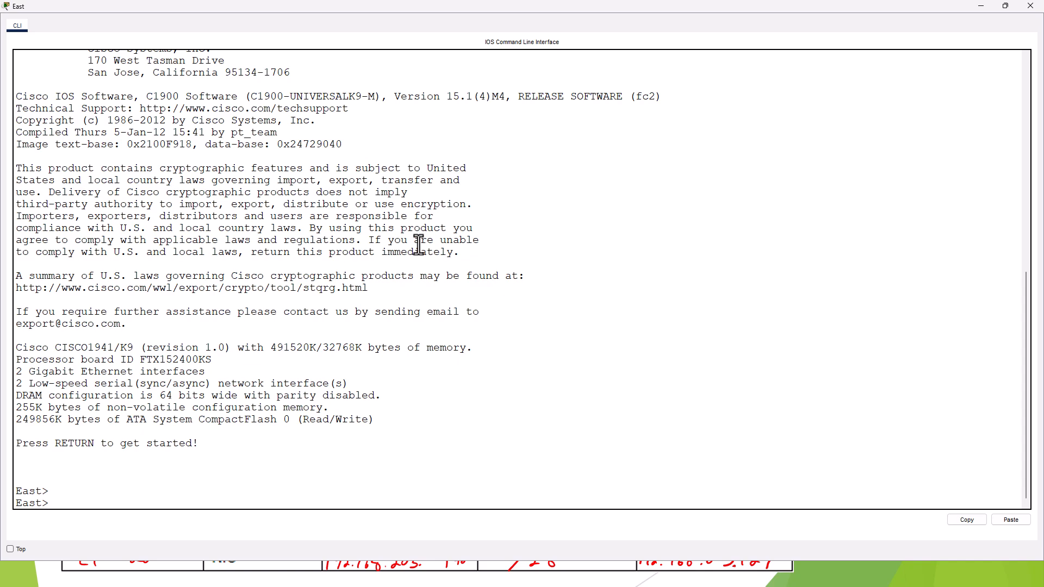
left_click(570, 21)
left_click(1026, 9)
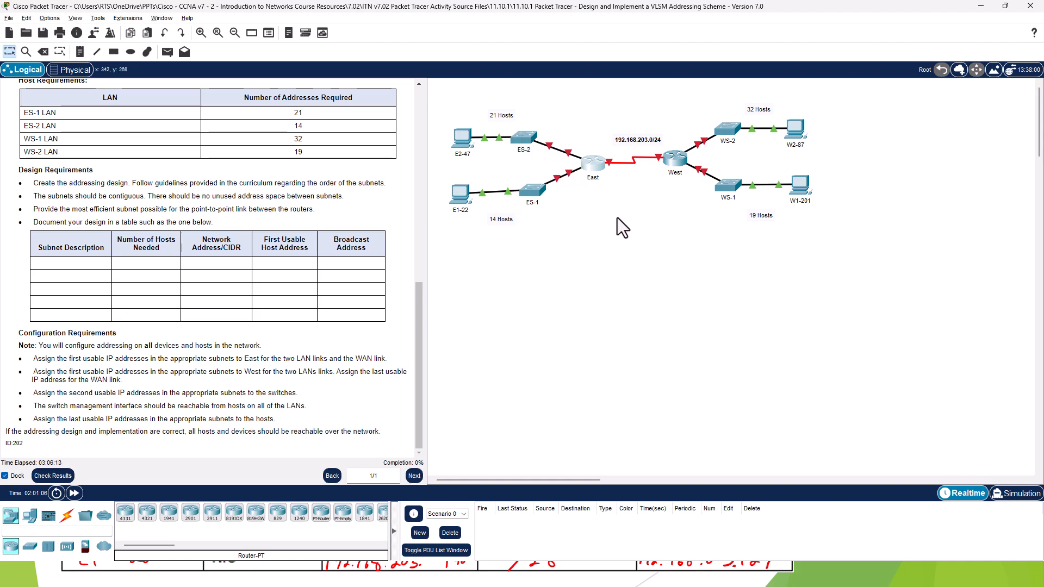
left_click(592, 163)
left_click(708, 123)
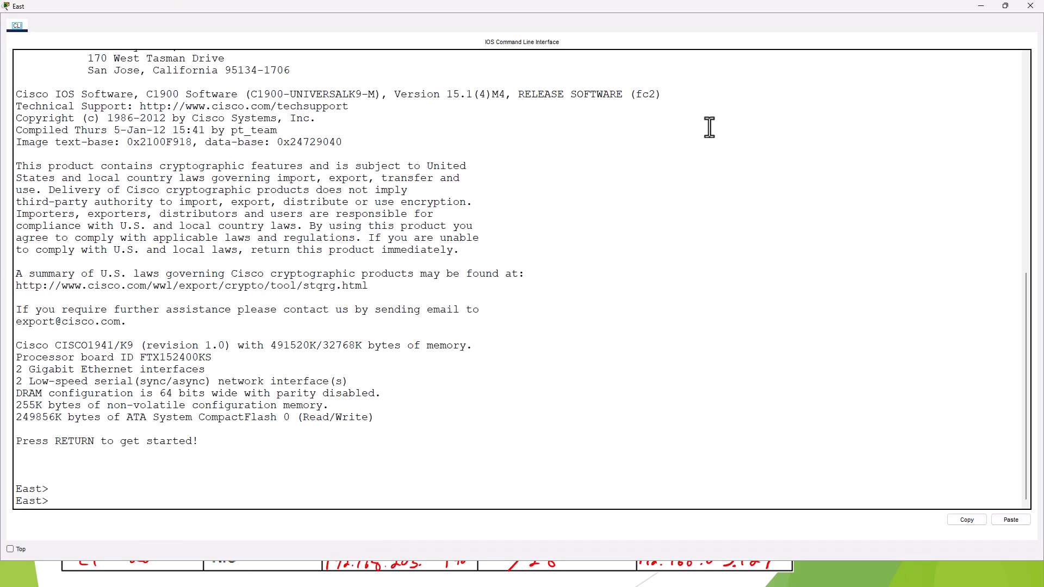
type("en")
key("Return")
type("conf t")
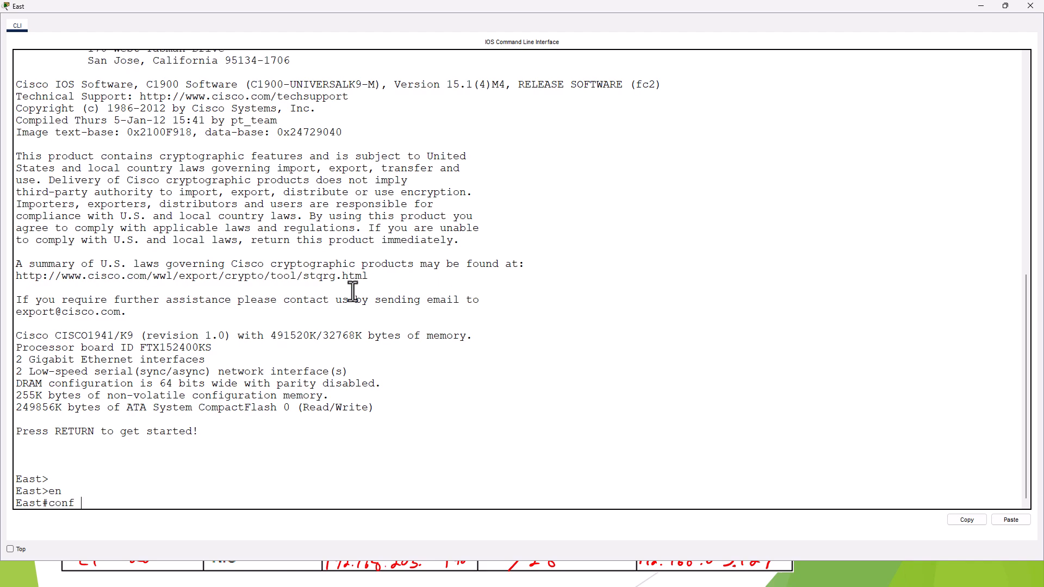
key("Return")
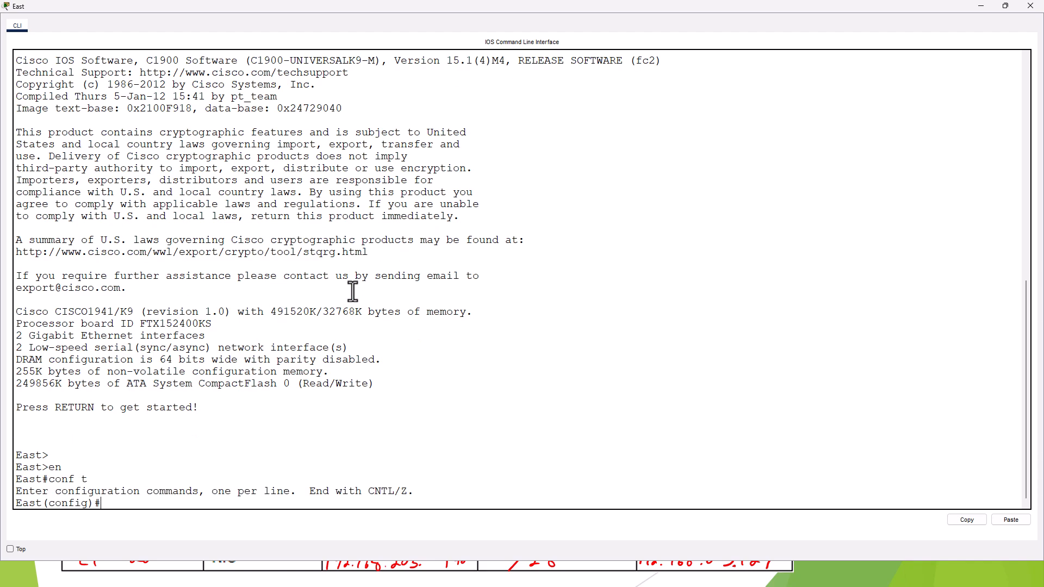
- Assign IP address 192.168.203.129 with mask 255.255.255.240 to East's interface g0/0
type("int g0/0")
key("Return")
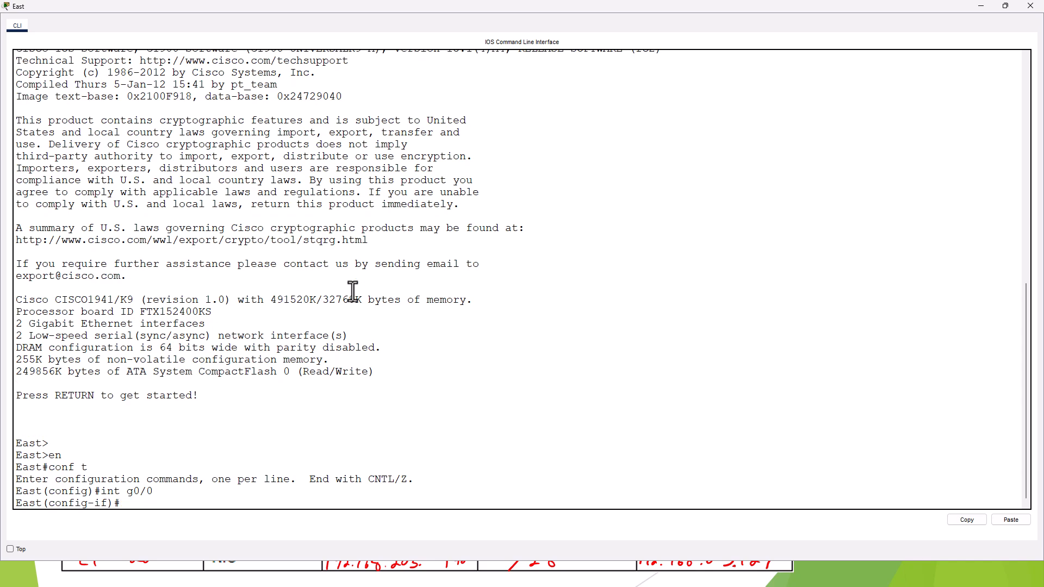
type("ip add 192.168.203.129 255.255.255.2")
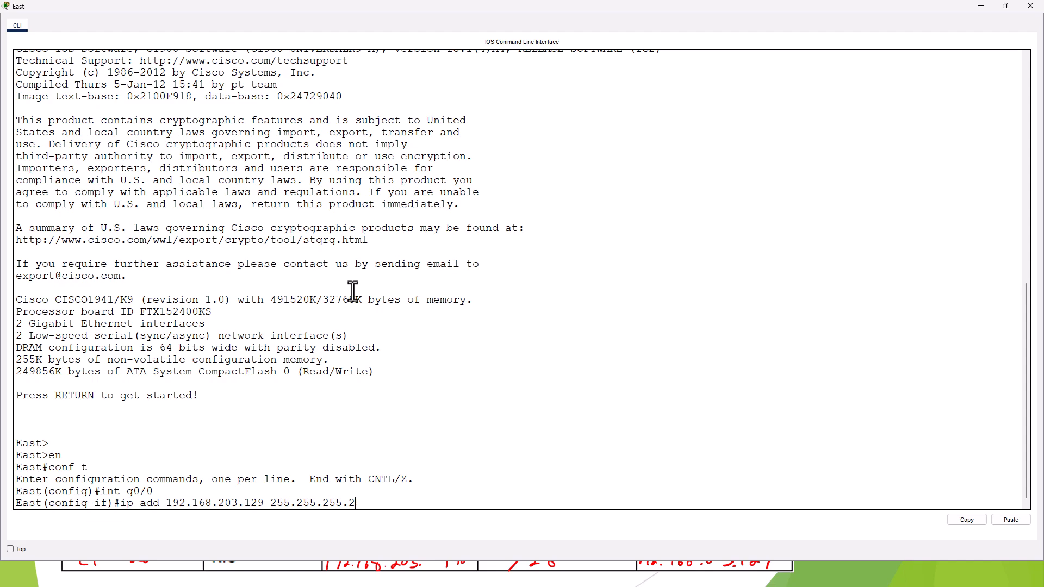
type("40")
key("Return")
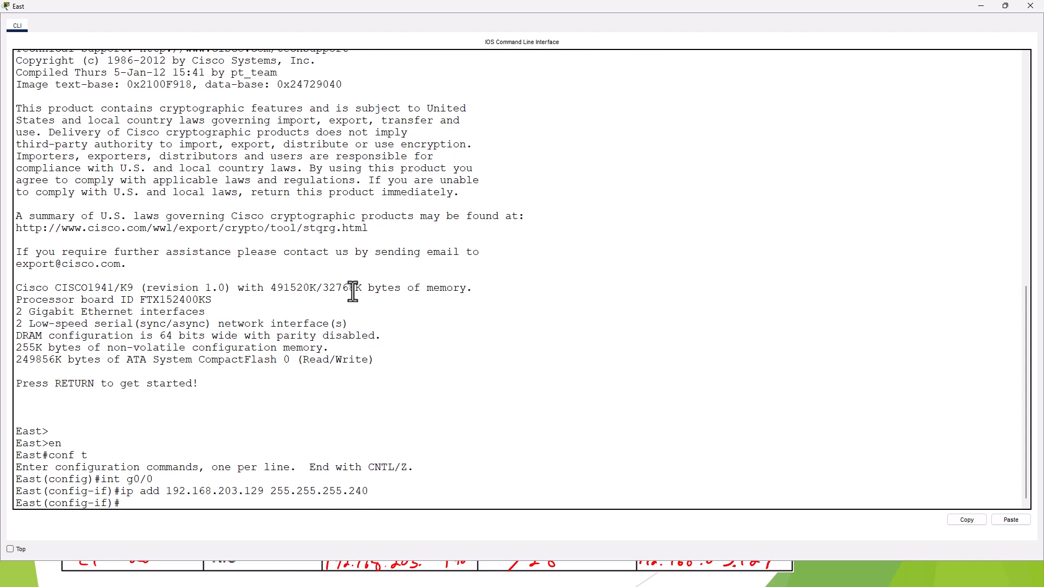
- Enable East's g0/0 interface and return to global configuration mode
type("no")
key("Return")
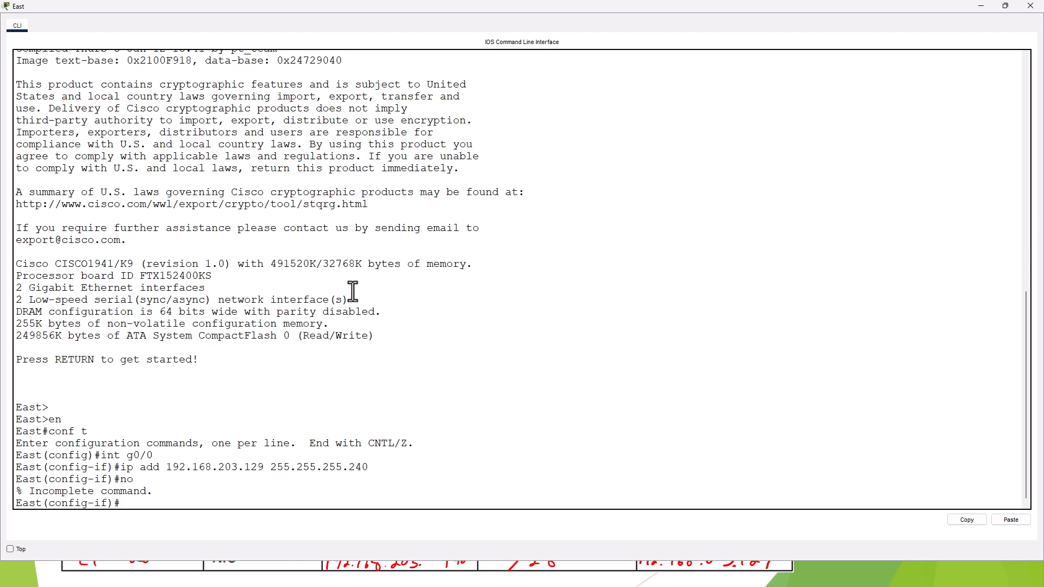
type("no sh")
key("Return")
key("Return")
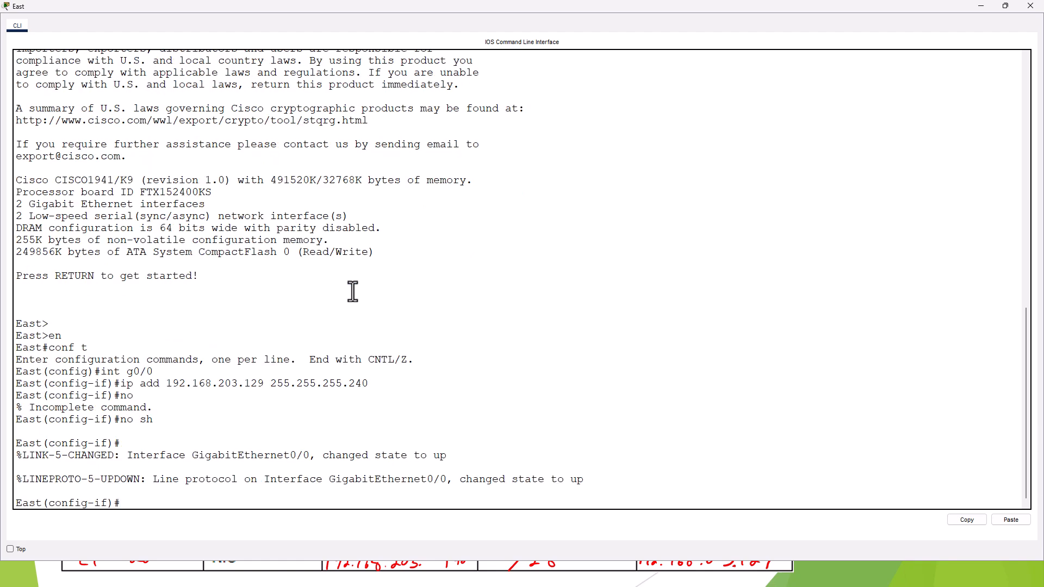
type("exit")
key("Return")
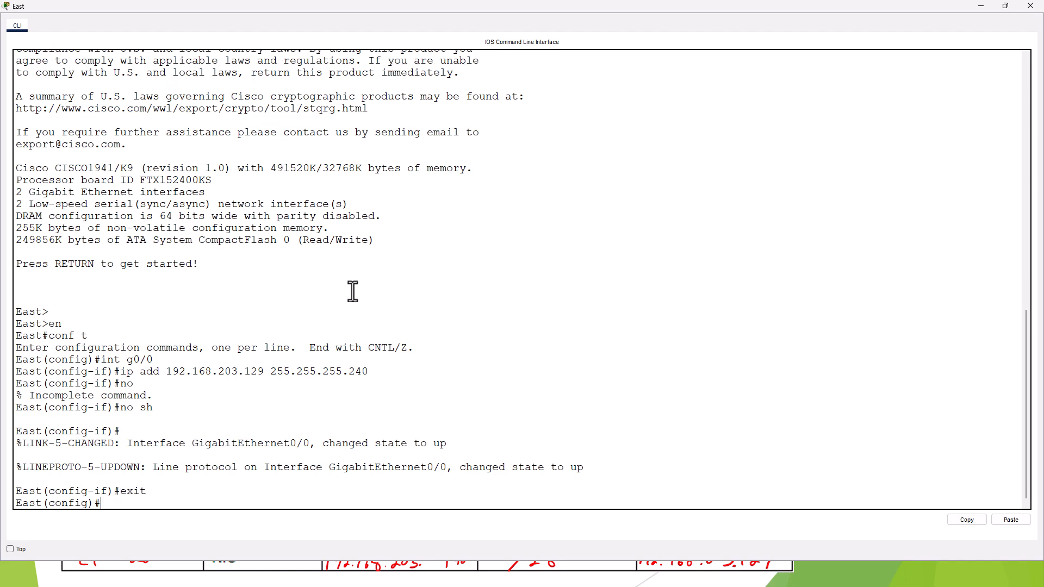
- Assign IP address 192.168.203.97 with mask 255.255.255.224 to East's interface g0/1
type("int g0/1")
key("Return")
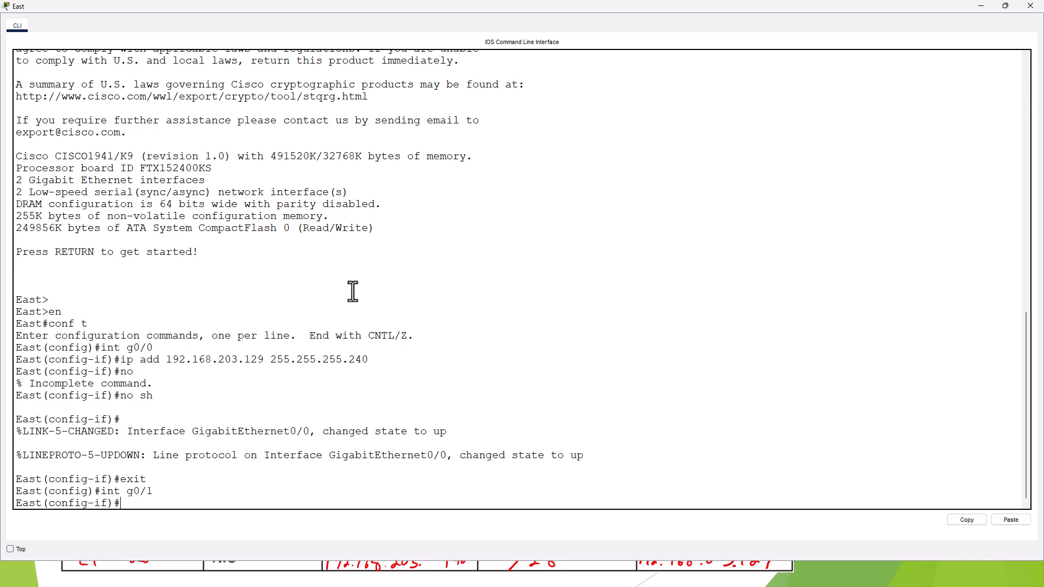
type("ip add 192.168.203.97 255.255.255.")
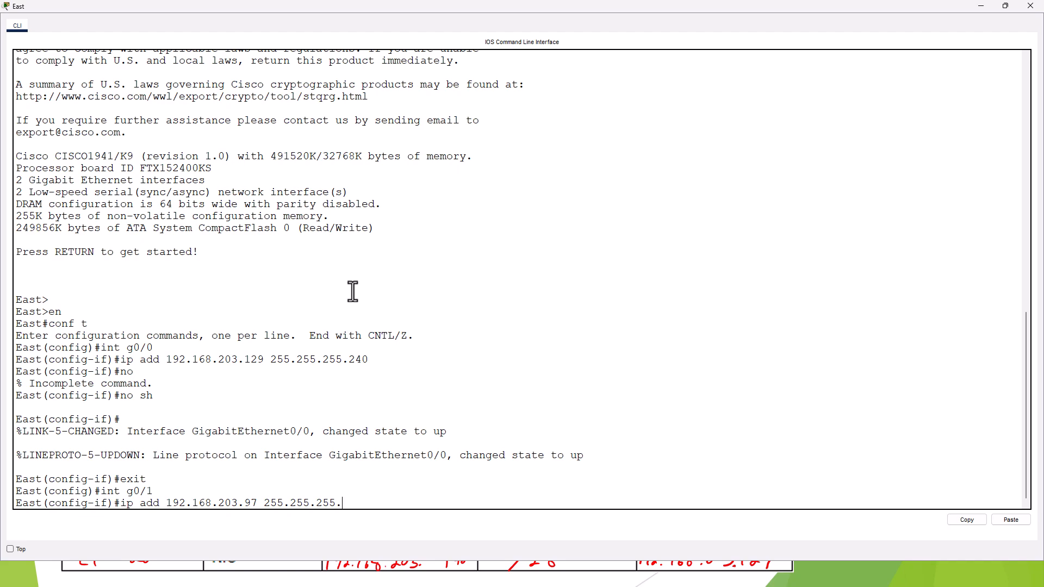
type("224")
key("Return")
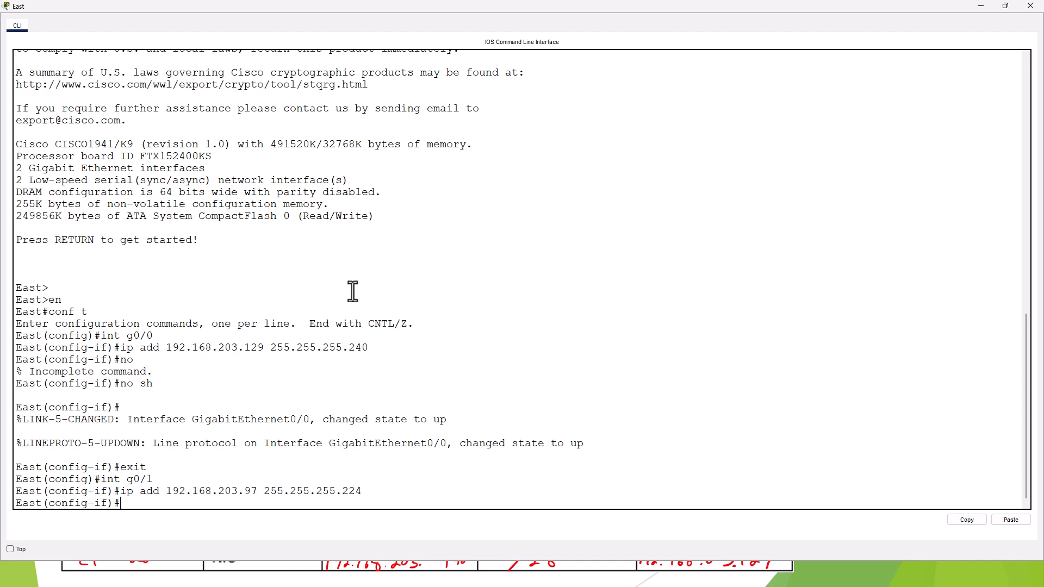
- Enable East's g0/1 interface and return to global configuration mode
type("no sh")
key("Return")
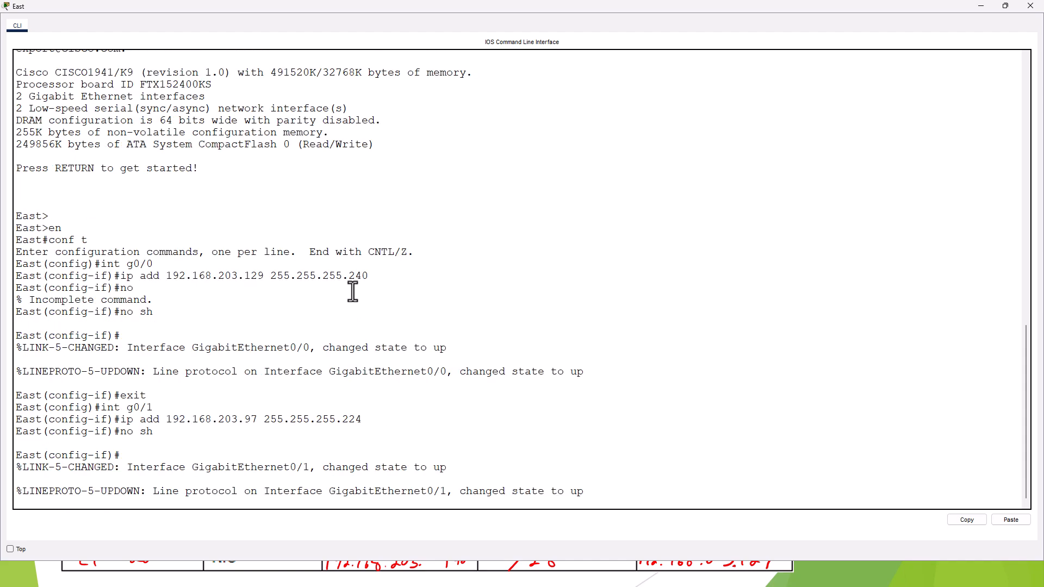
key("Return")
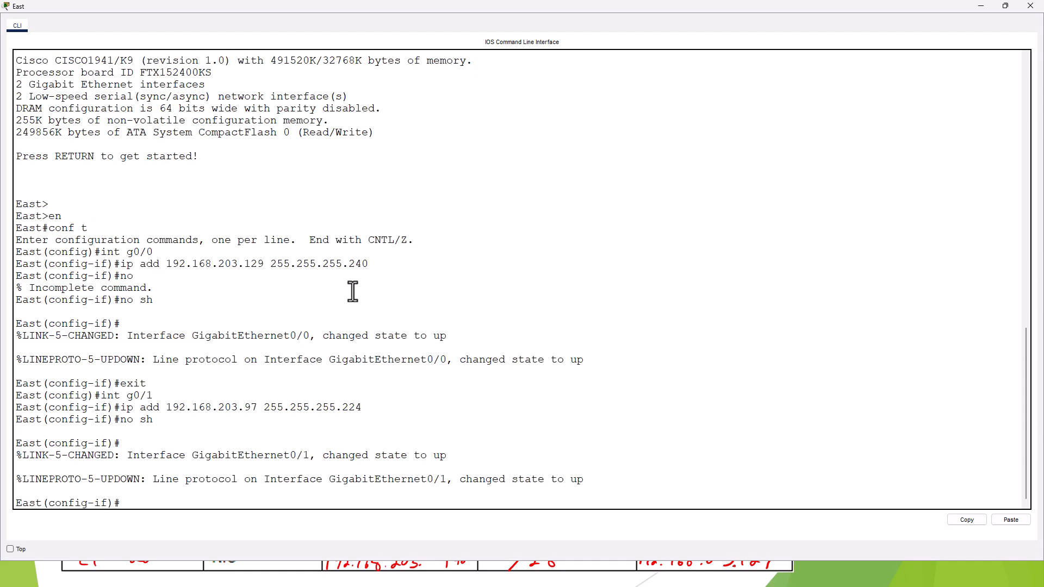
type("exit")
key("Return")
- Assign IP address 192.168.203.145 with mask 255.255.255.252 to East's serial interface s0/0/0
type("int s")
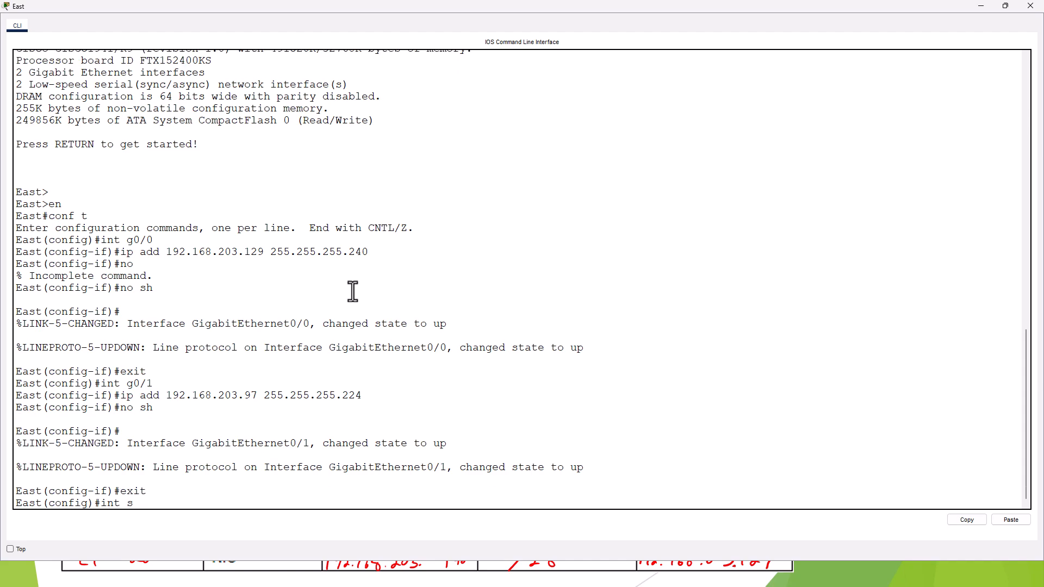
type("0/0/0")
key("Return")
type("ip a")
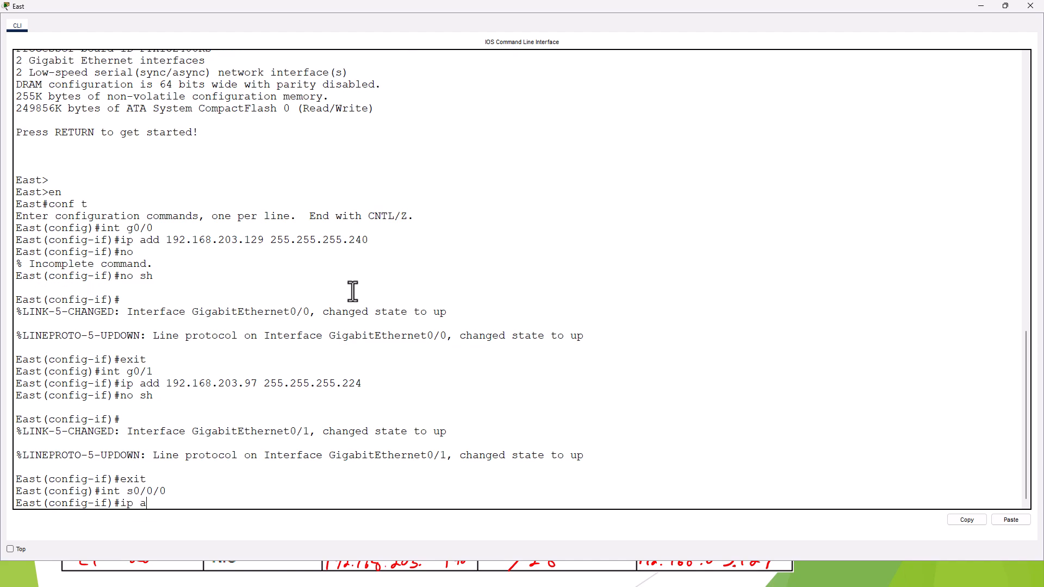
type("dd 192.168.203.145 255.255.255.252")
key("Return")
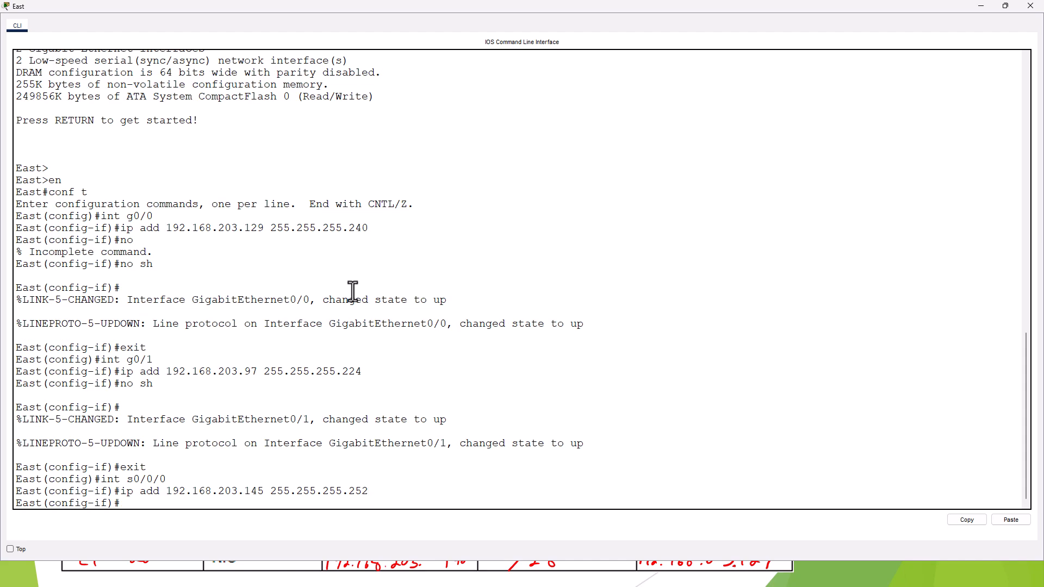
- Enable East's s0/0/0 interface and close the router's window
type("no sh")
key("Return")
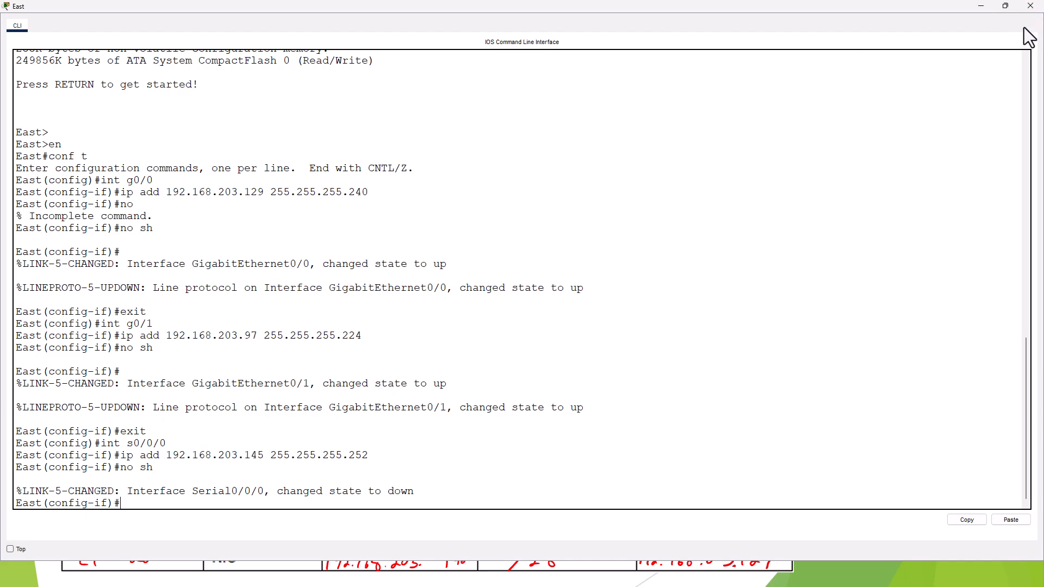
left_click(1030, 7)
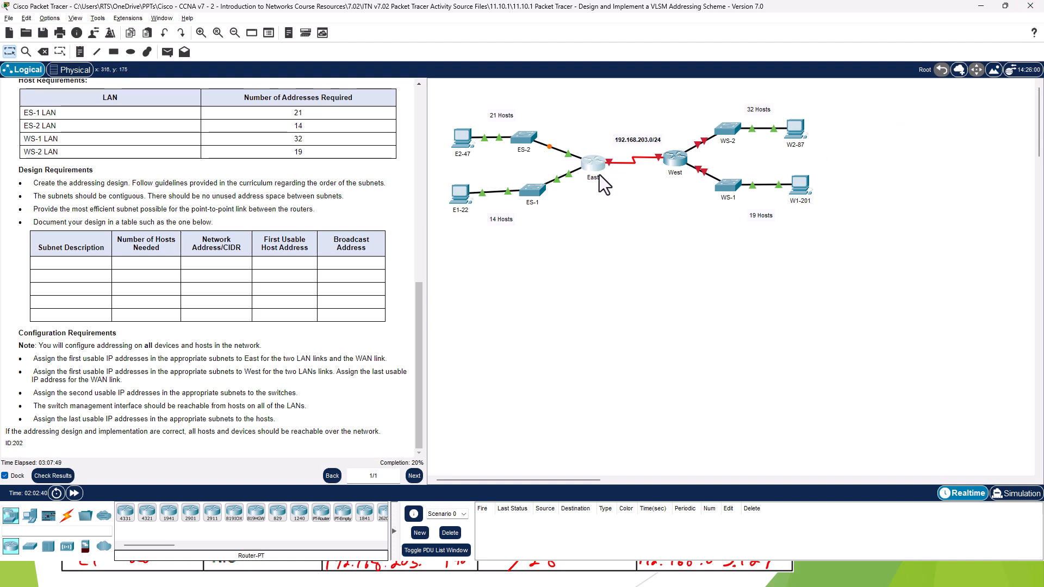
- Consult the handwritten addressing table on the slide, and return to the Packet Tracer topology
left_click_drag(635, 5, 0, 113)
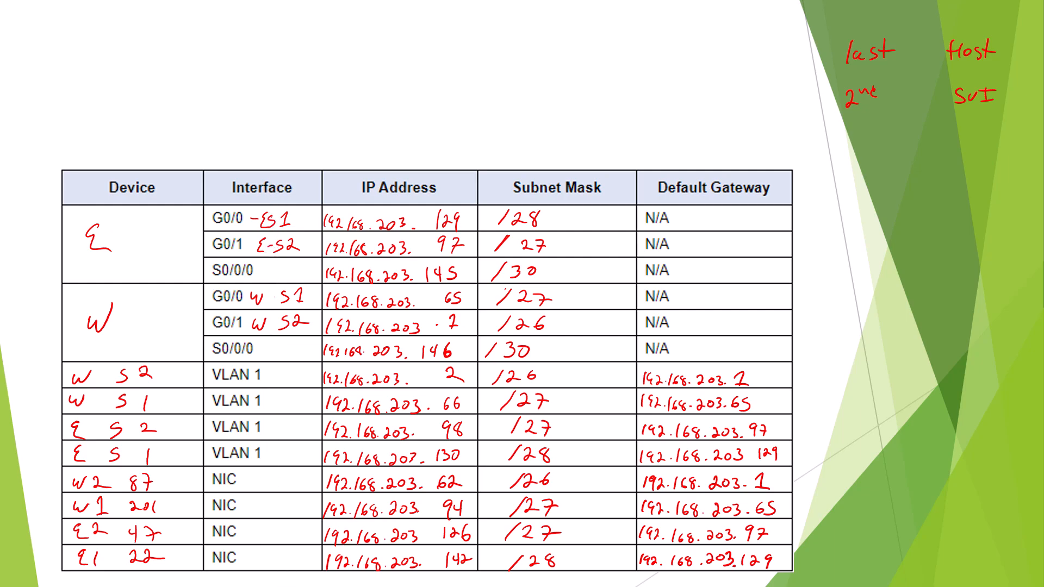
key("alt+Tab")
left_click(826, 143)
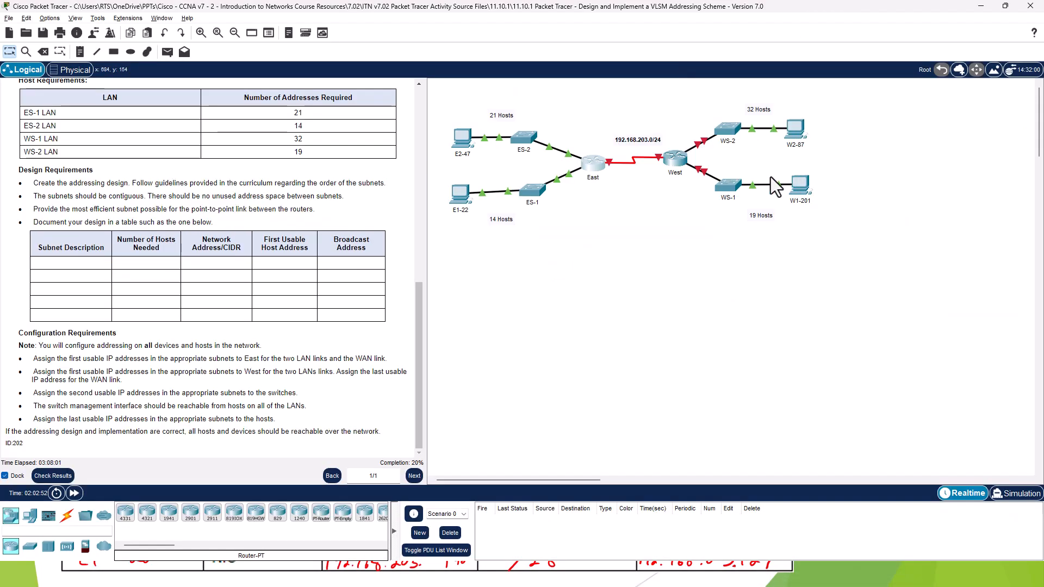
- Open the West router's command line in a full-size window and enter global configuration mode
left_click(676, 158)
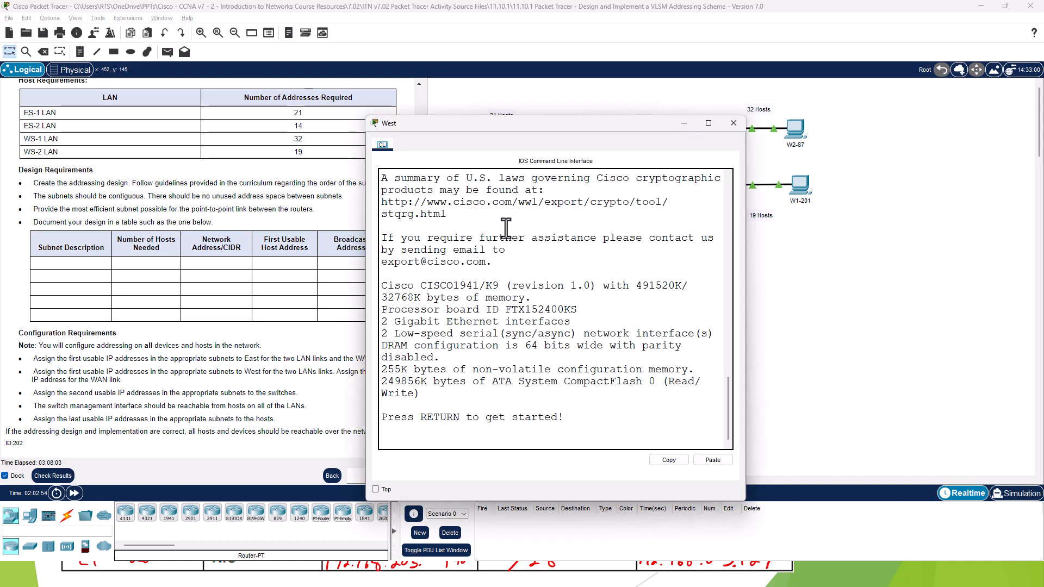
left_click(708, 123)
key("Return")
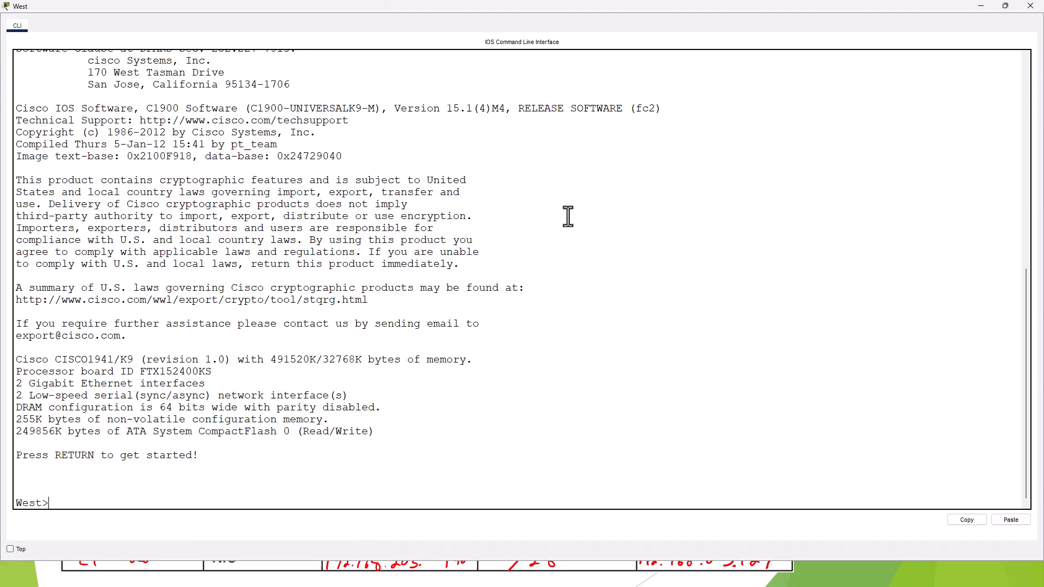
key("Return")
type("en")
key("Return")
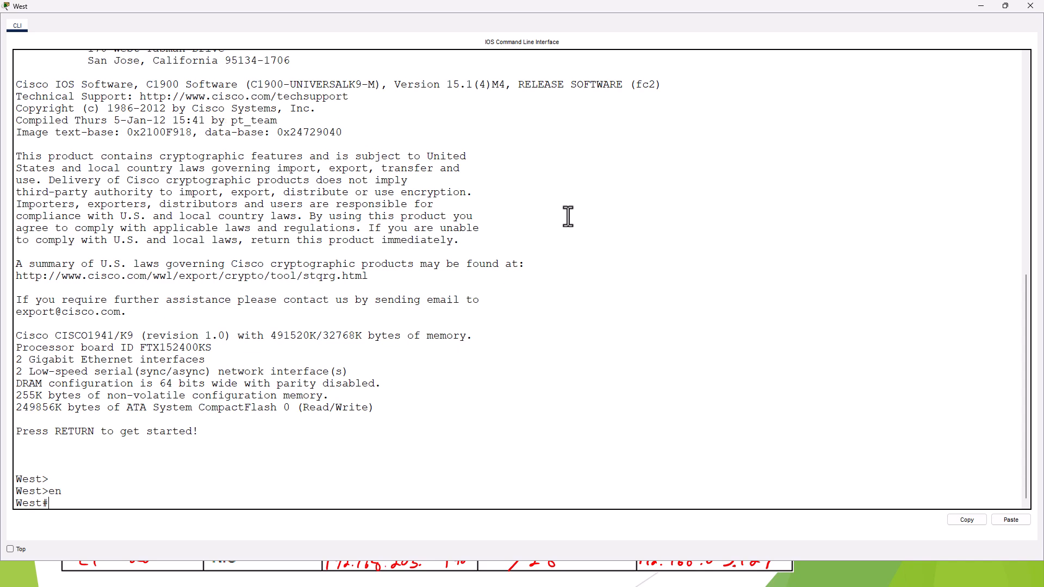
type("conf t")
key("Return")
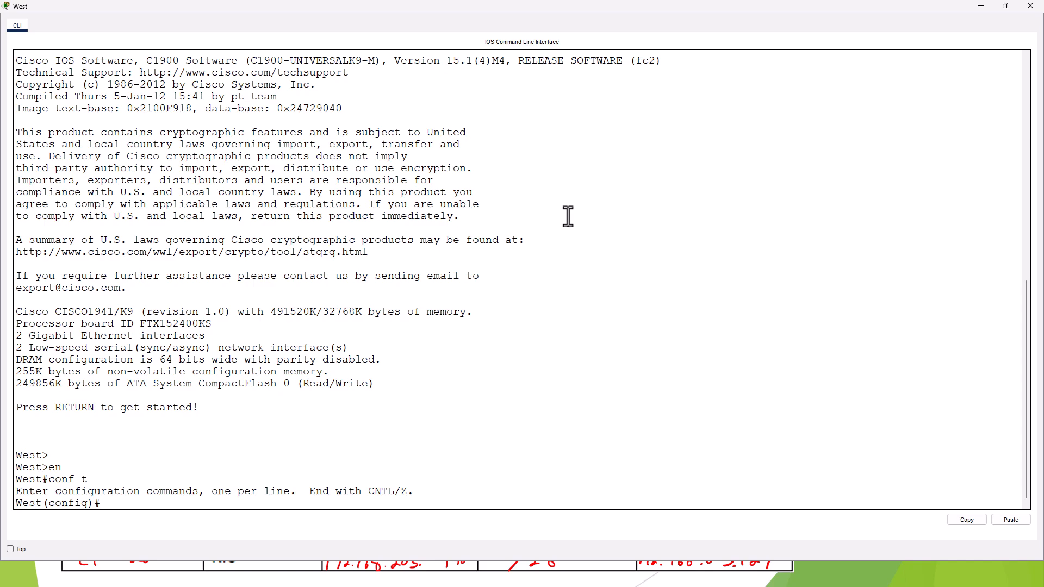
- Assign IP address 192.168.203.65 with mask 255.255.255.224 to West's interface g0/0
type("int")
type("g0/0")
key("Return")
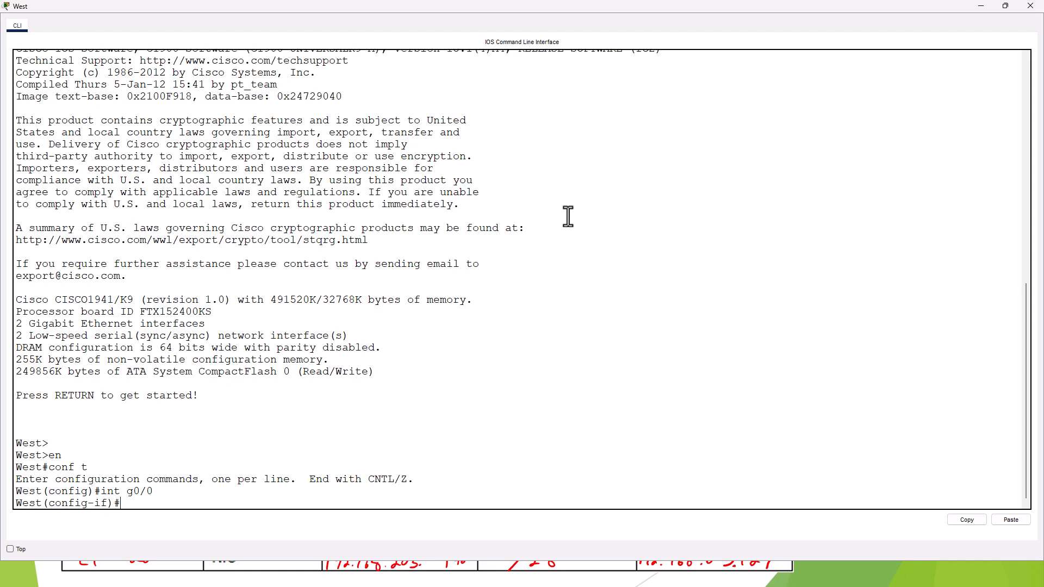
type("ip add 192.168.203.65 255.255.255.")
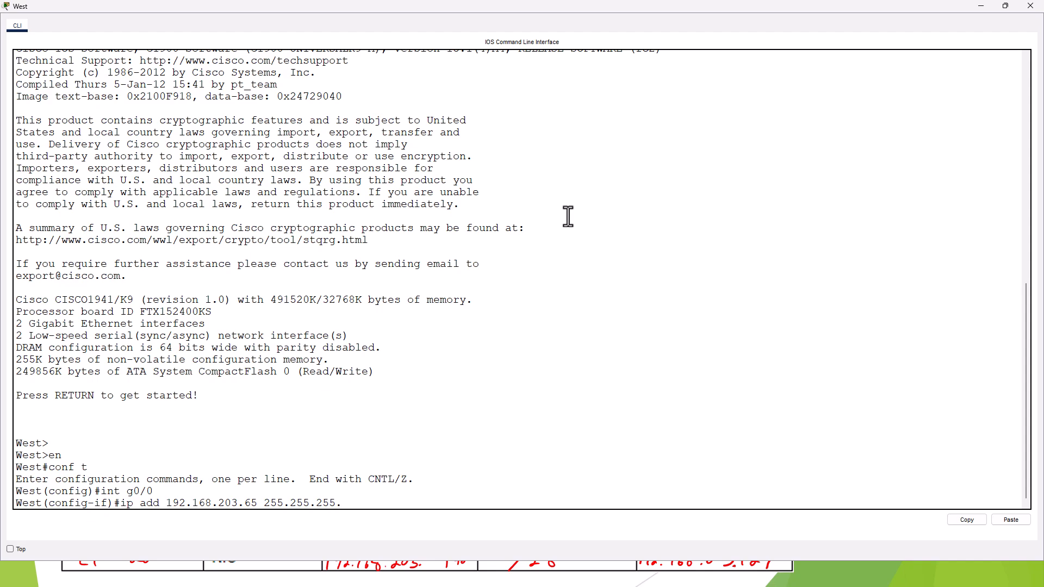
type("224")
key("Return")
- Enable West's g0/0 interface and return to global configuration mode
type("no")
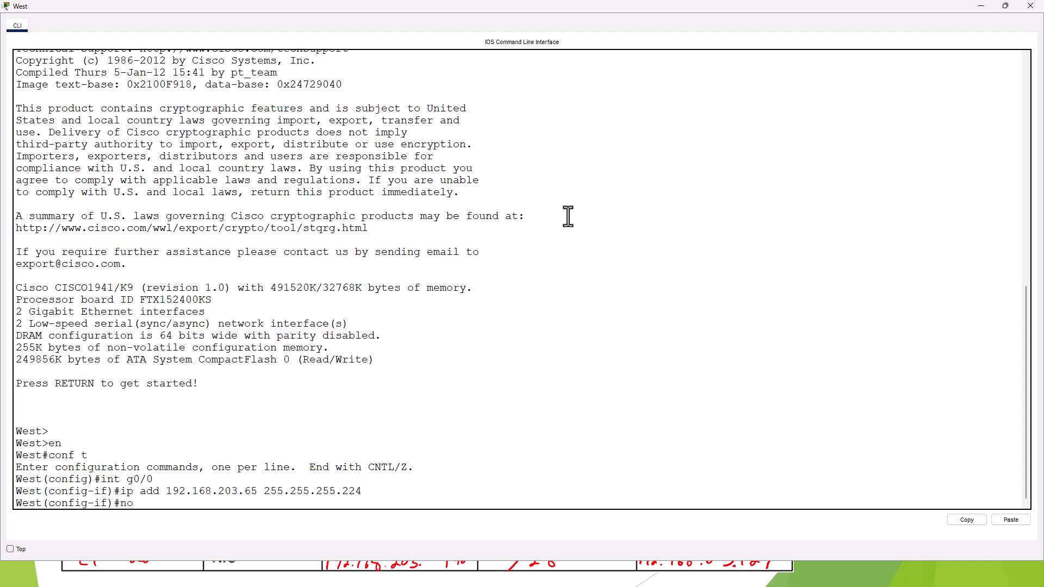
type(" sh")
key("Return")
key("Return")
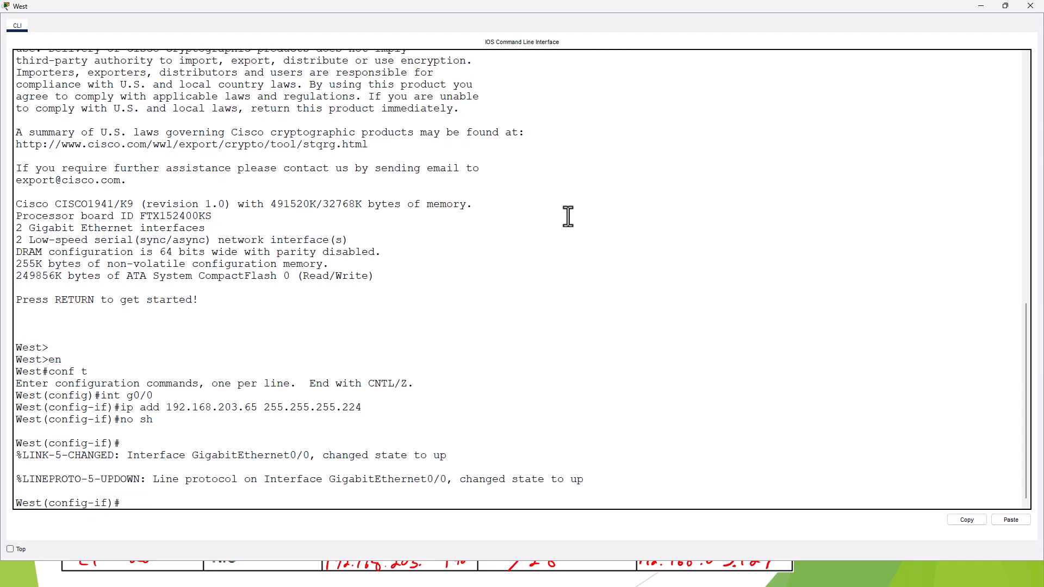
type("exit")
key("Return")
- Assign IP address 192.168.203.1 with mask 255.255.255.192 to West's interface g0/1
type("in")
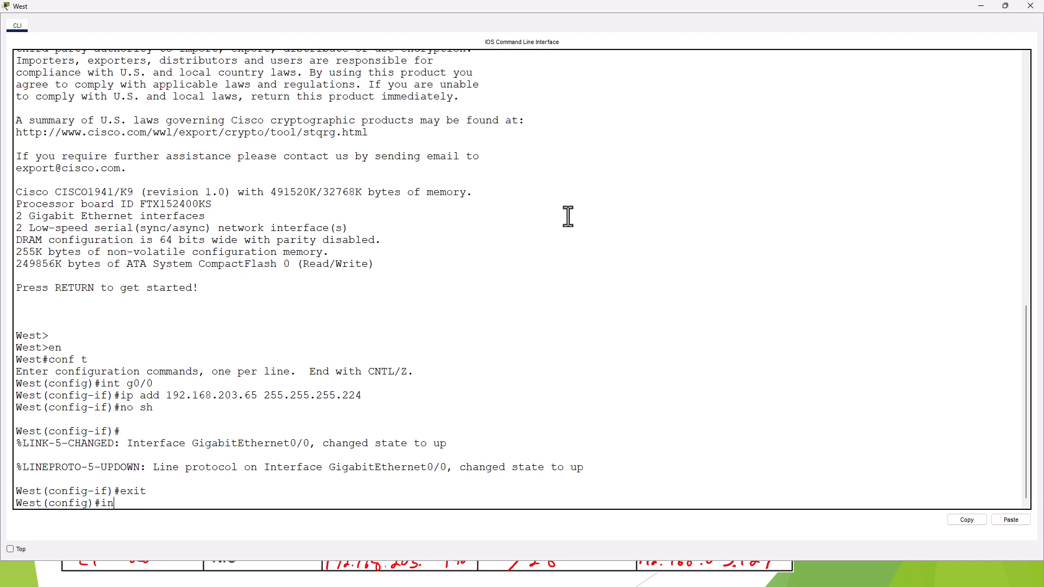
type("t g0/1")
key("Return")
type("ip ")
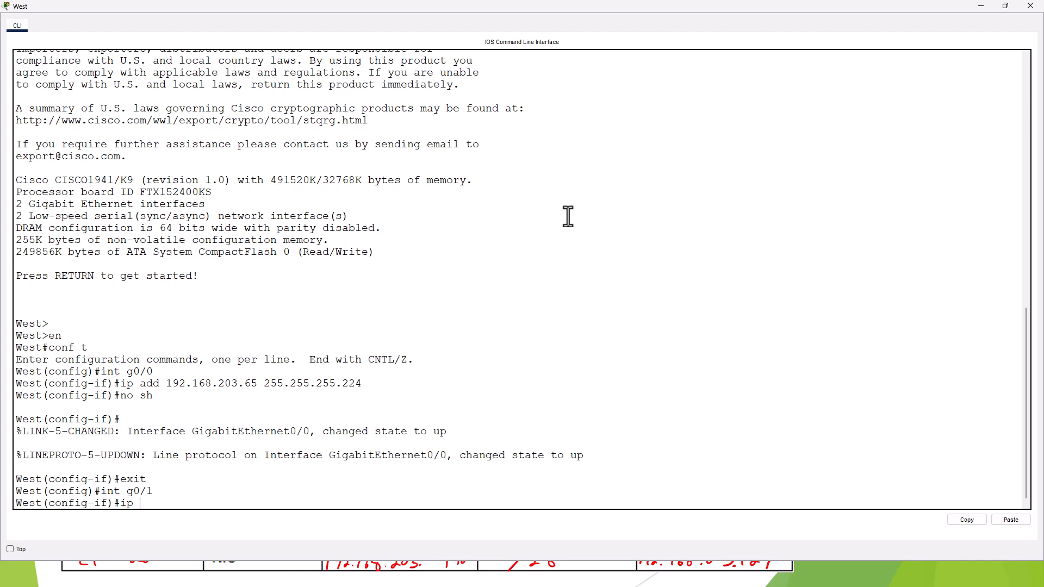
type("add 192.168.203.1 255.255.255.192")
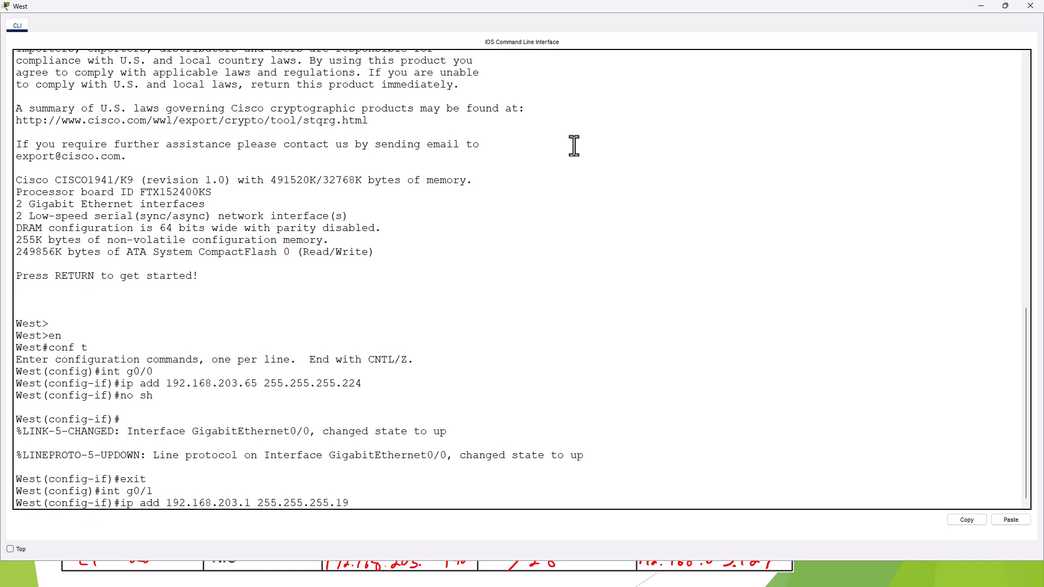
key("Return")
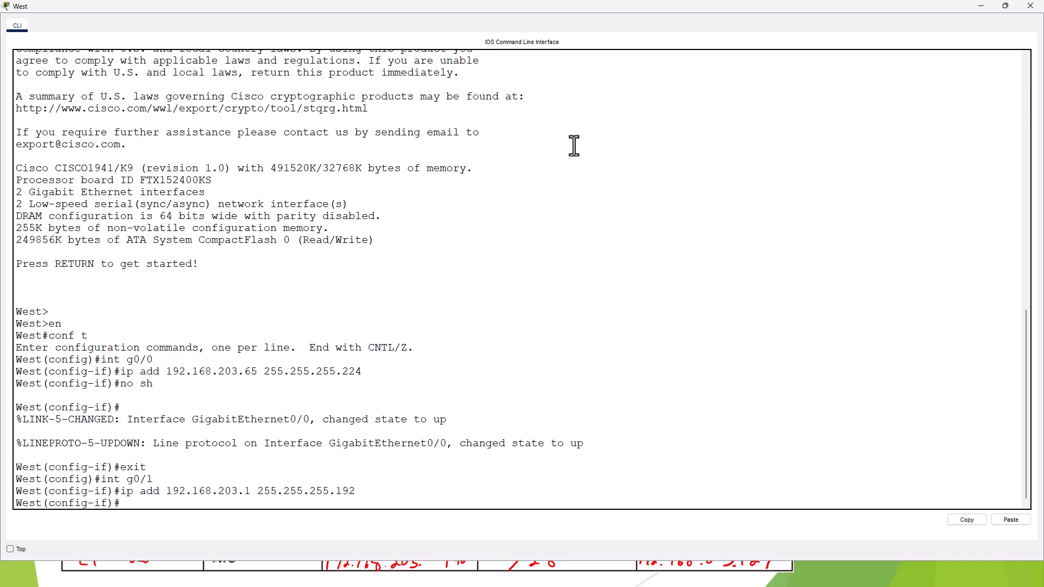
- Enable West's g0/1 interface and return to global configuration mode
type("no shu")
key("Return")
key("Return")
type("exit")
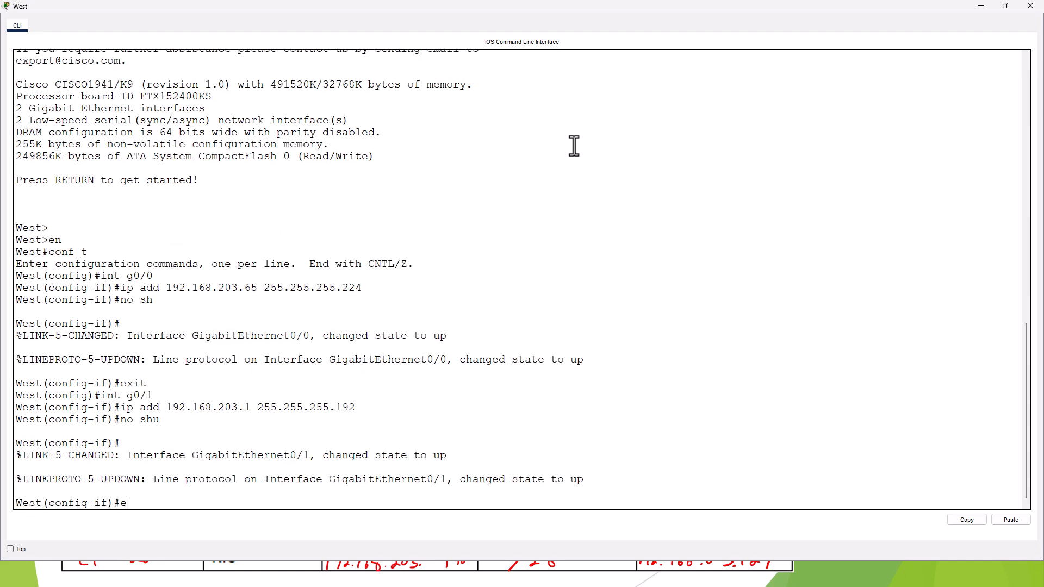
key("Return")
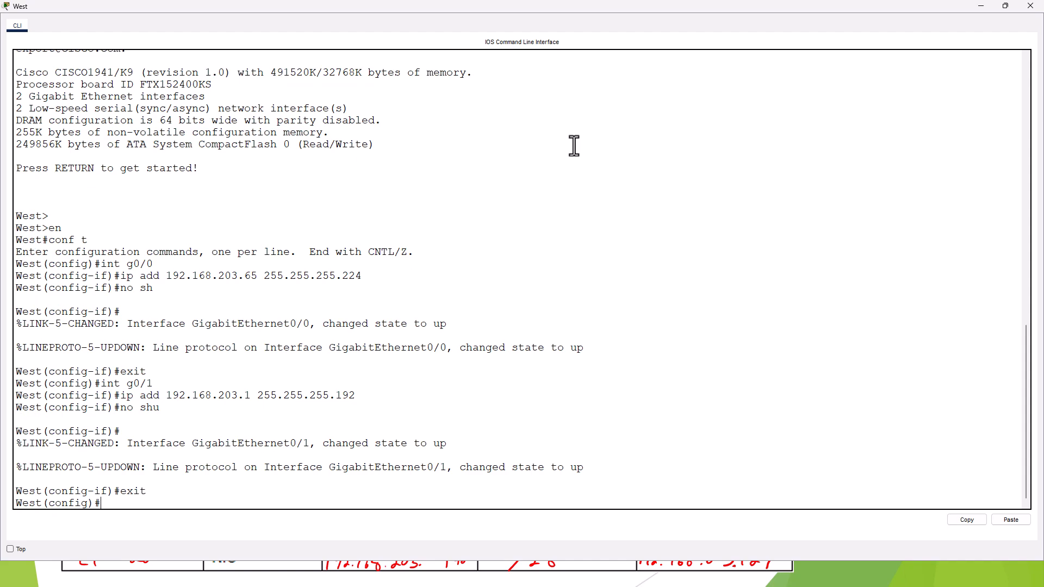
- Assign IP address 192.168.203.146 with mask 255.255.255.252 to West's interface s0/0/0
type("int s0/0/0")
key("Return")
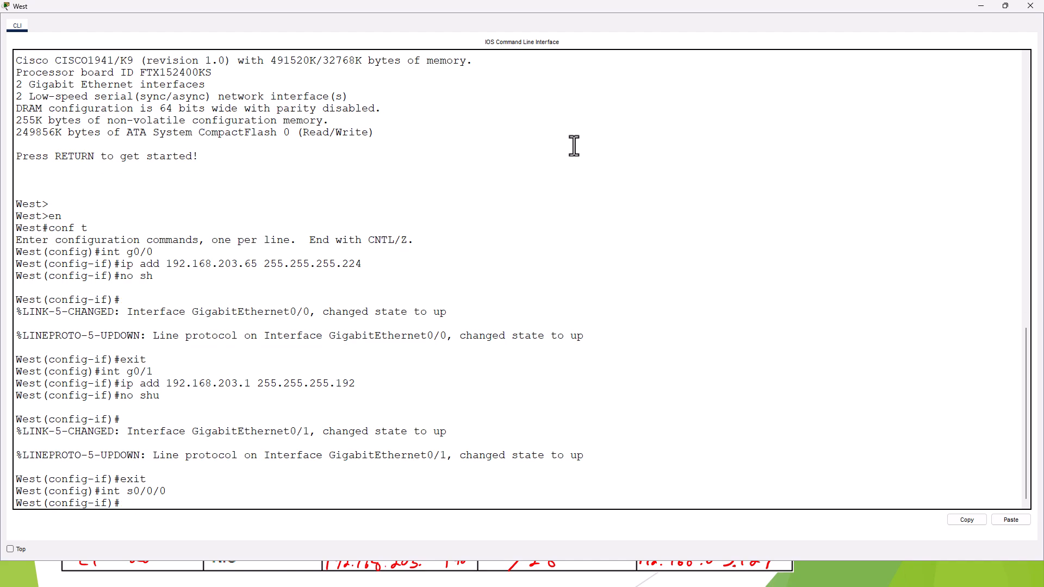
type("ip add 192.168.203.146")
type("255.255.255.252")
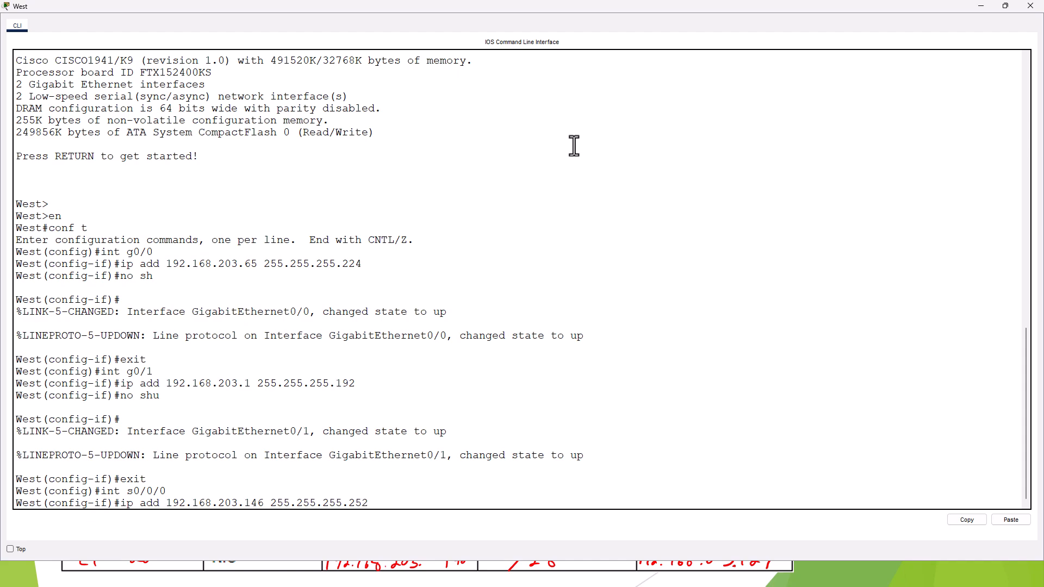
key("Return")
- Enable West's s0/0/0 interface and close the router's window
type("no sh")
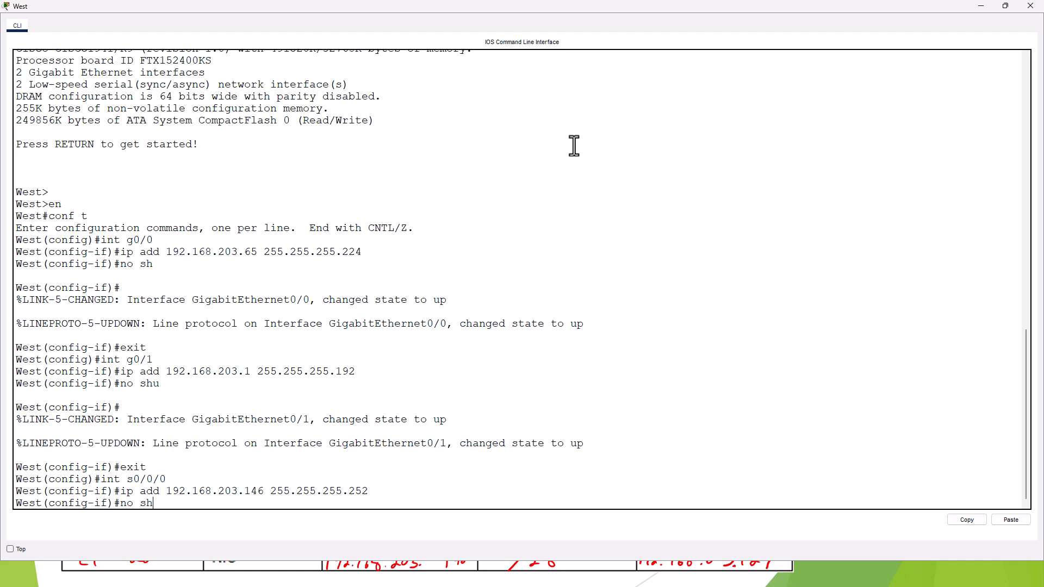
key("Return")
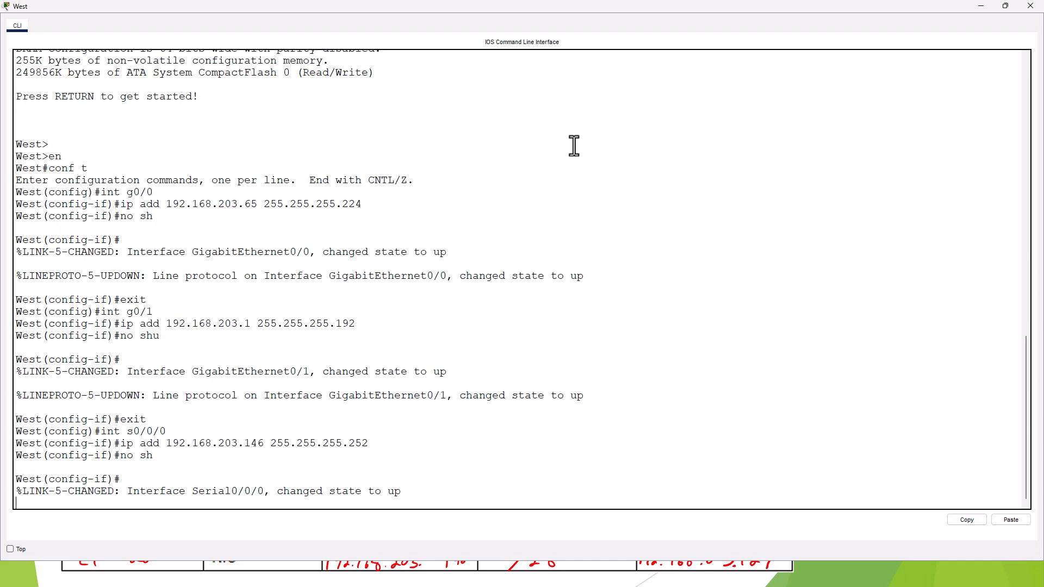
key("Return")
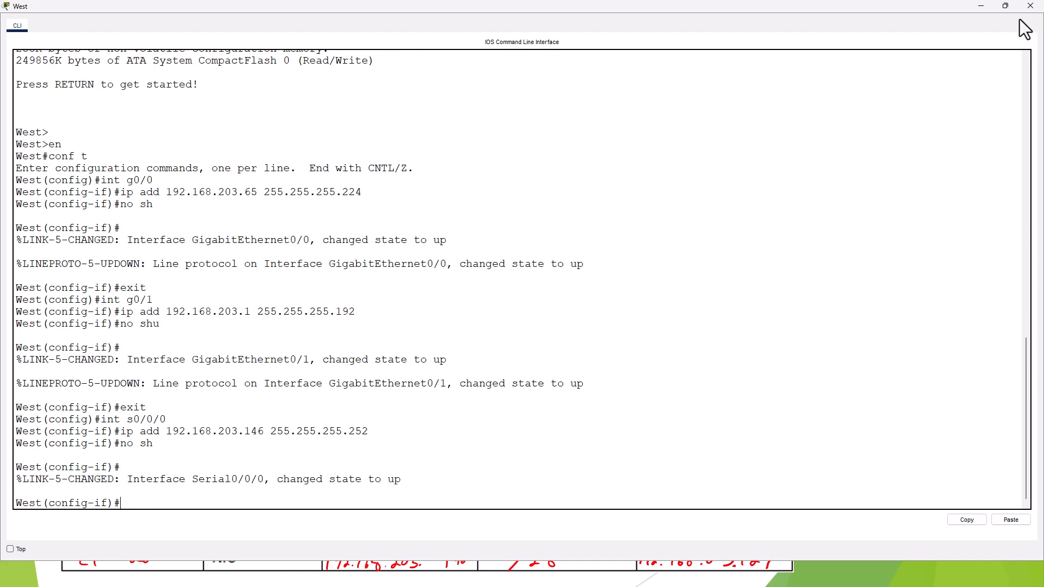
left_click(1030, 6)
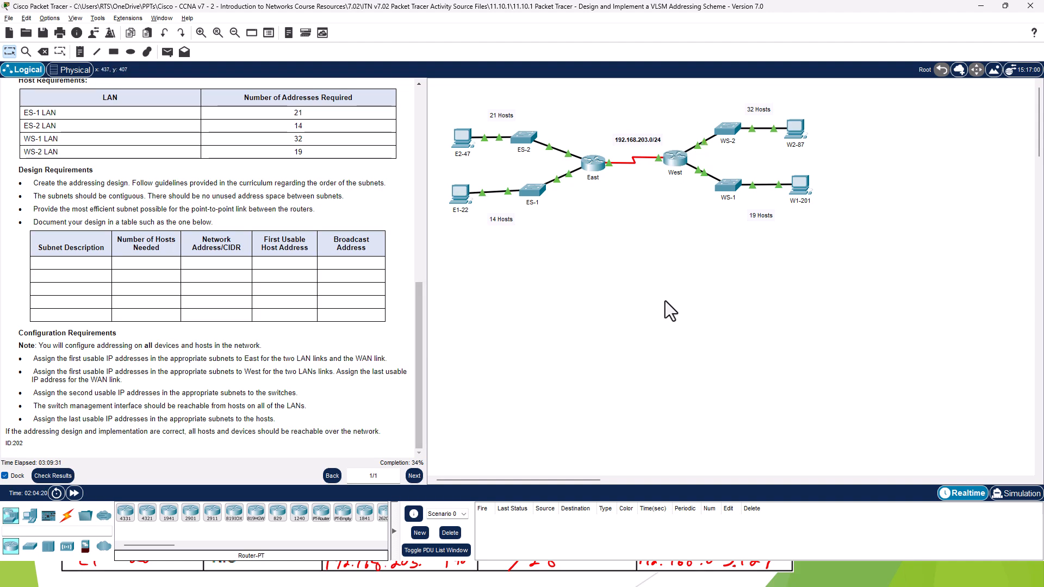
- Check the activity's assessment items, collapsing the PC and switch entries to review the East and West router results
left_click(53, 476)
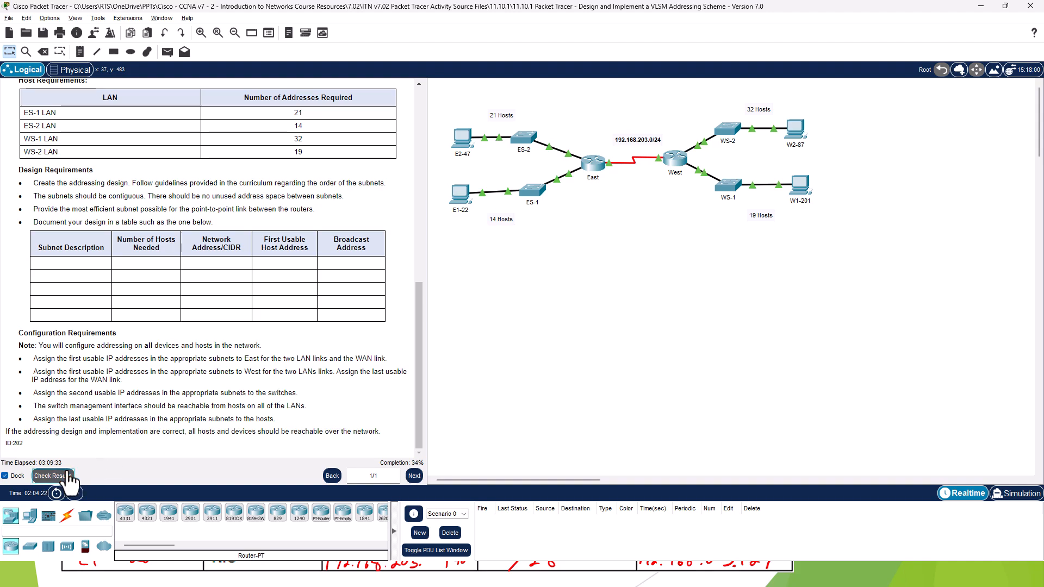
left_click(97, 82)
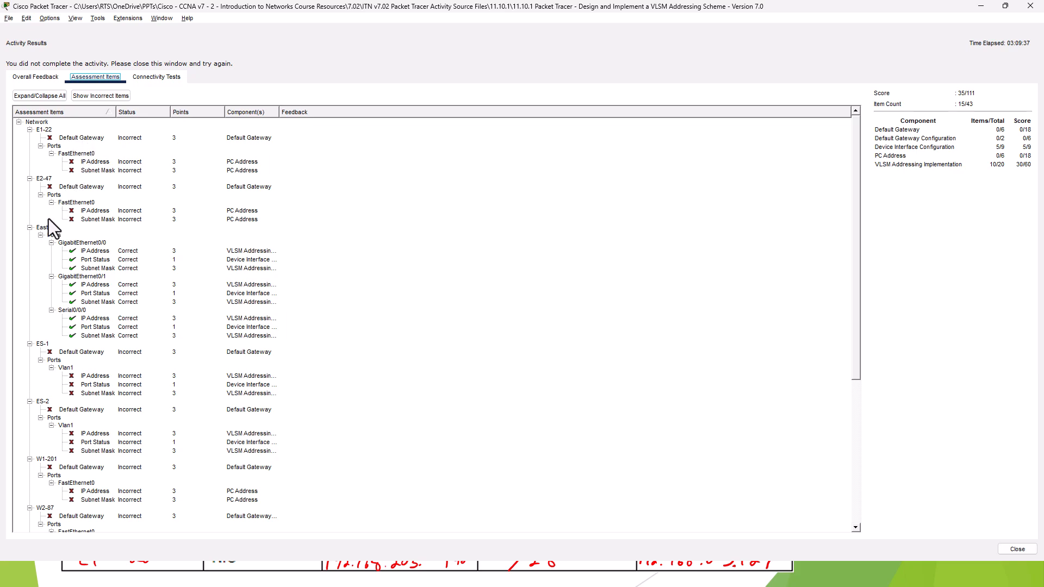
left_click(29, 130)
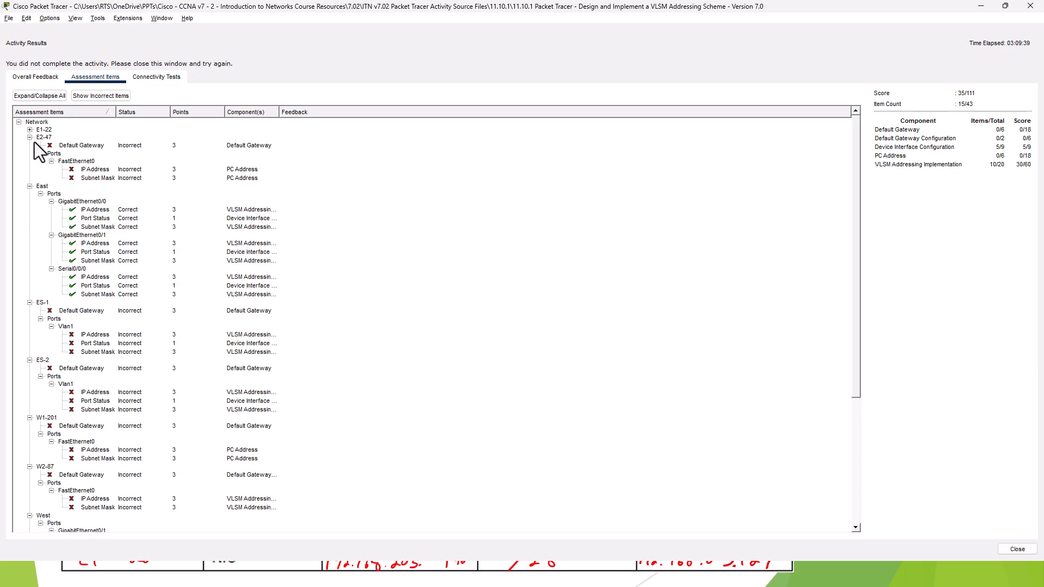
left_click(30, 137)
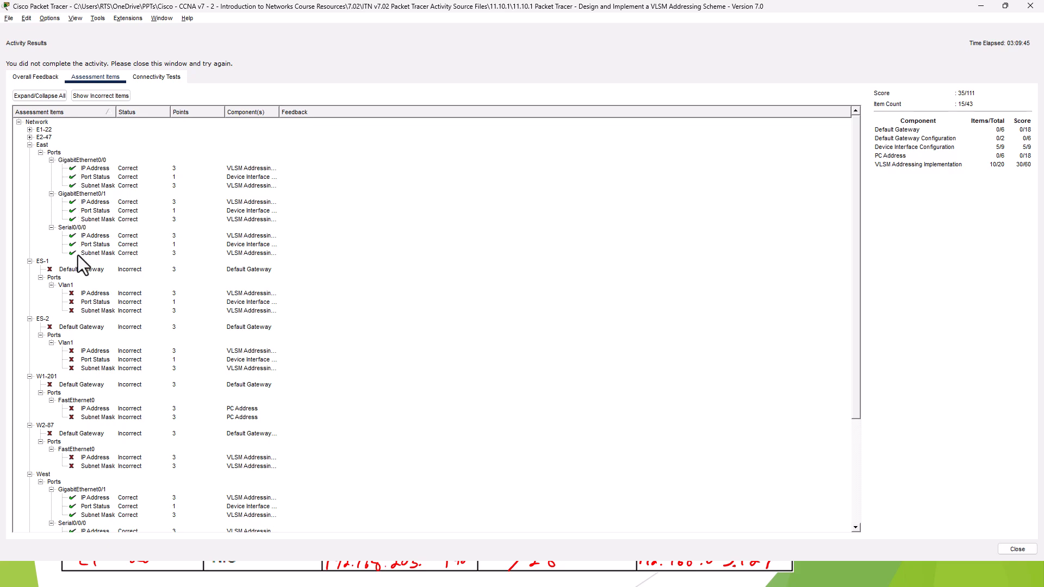
left_click(29, 261)
left_click(29, 268)
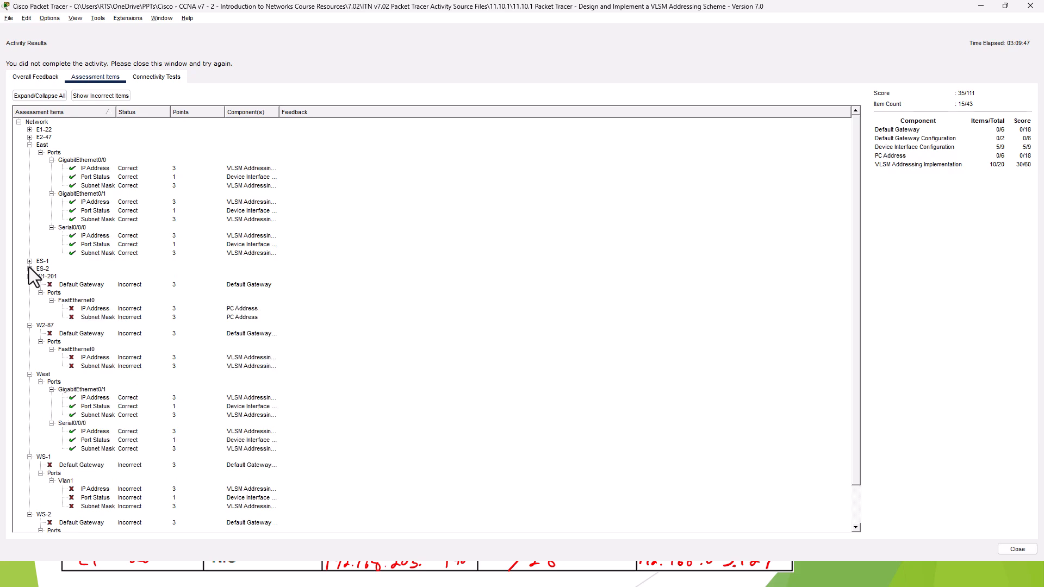
left_click(31, 276)
left_click(31, 284)
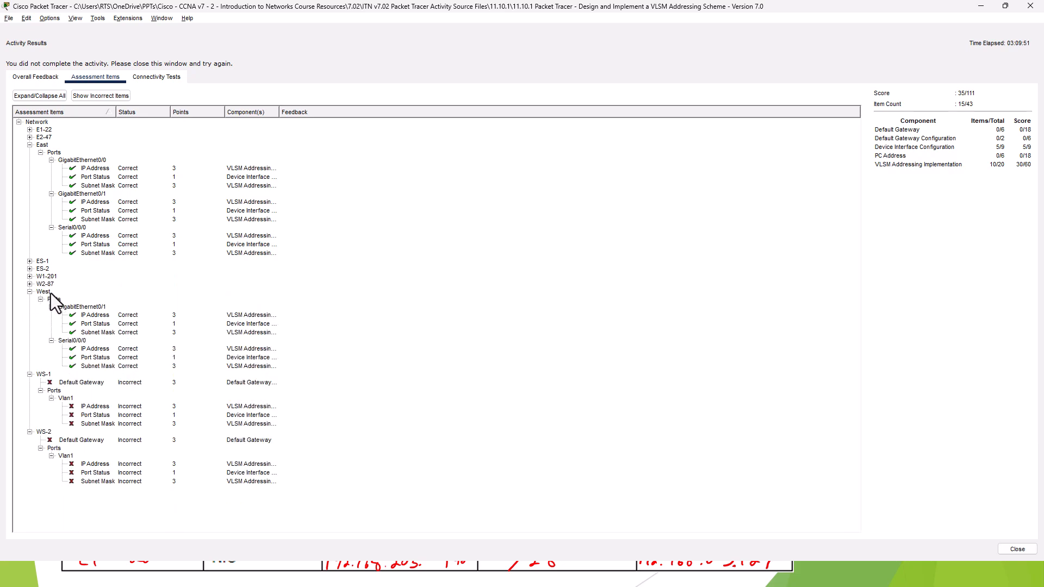
left_click(31, 370)
left_click(30, 374)
left_click(30, 381)
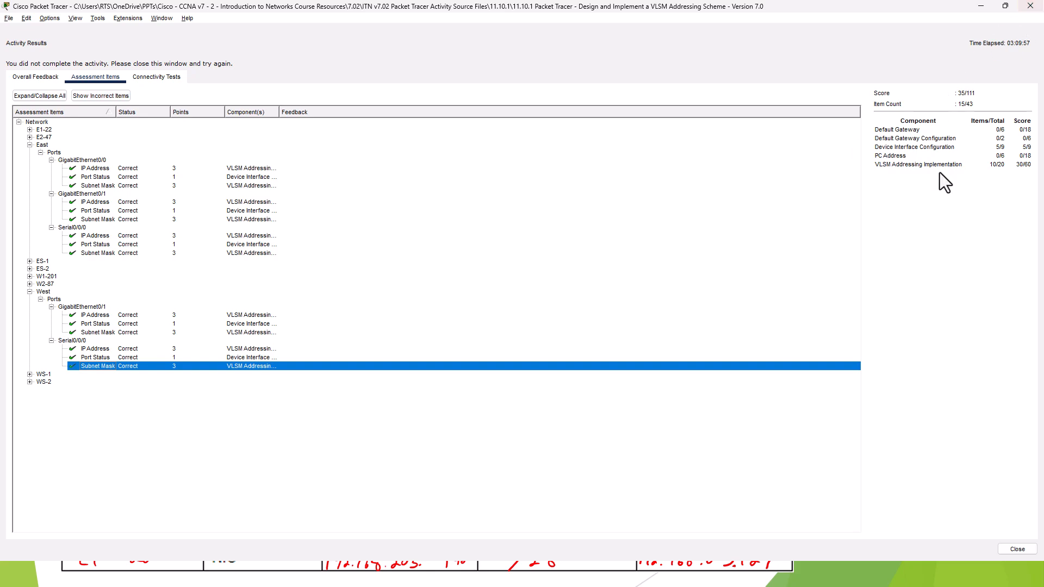
left_click(1015, 549)
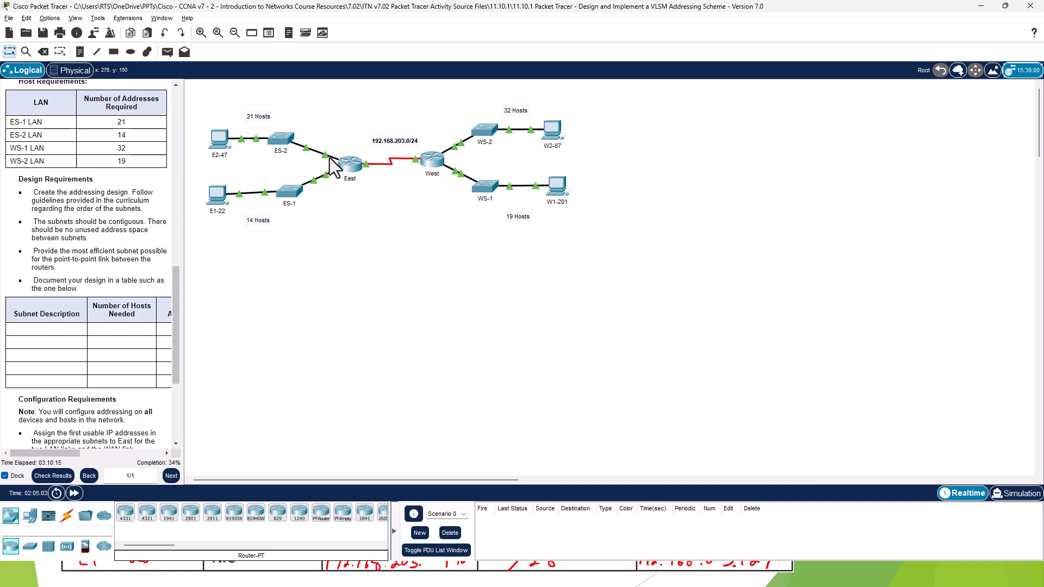
- Open the ES-2 switch's command line in a full-size window and enter global configuration mode
left_click(281, 143)
left_click(708, 123)
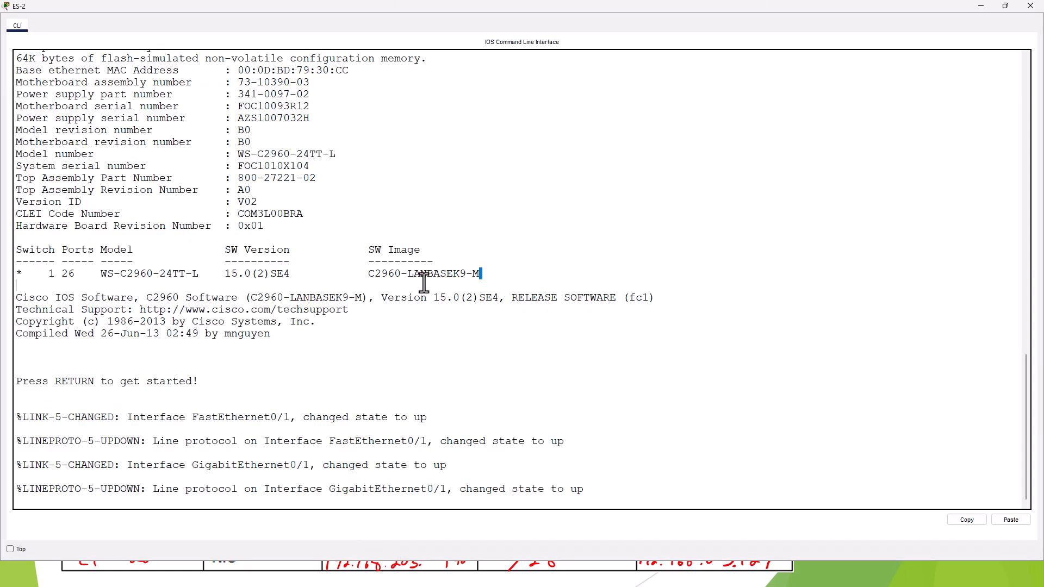
key("Return")
key("Return")
type("in")
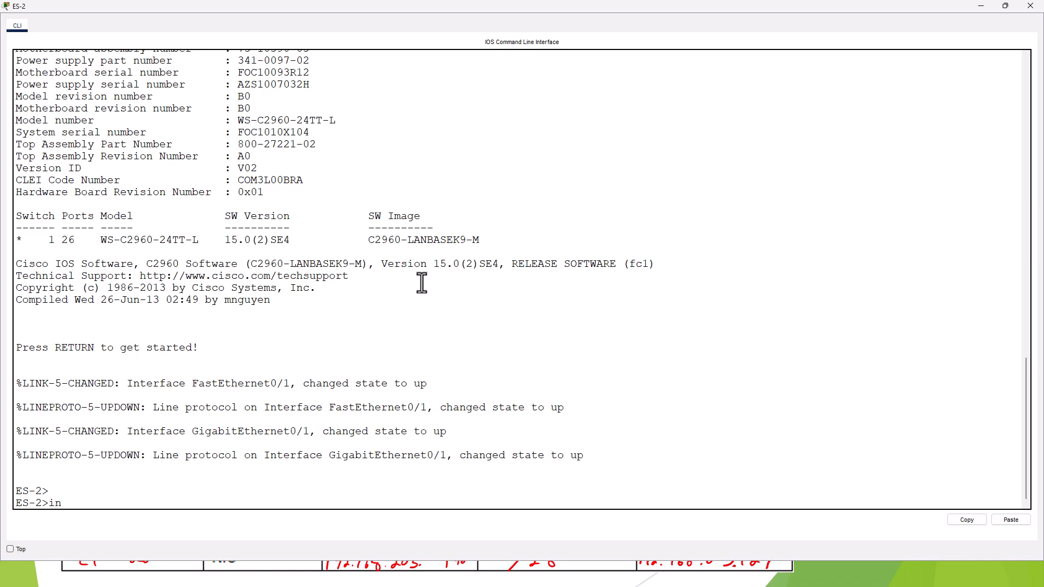
key("BackSpace")
key("BackSpace")
type("en")
key("Return")
type("c")
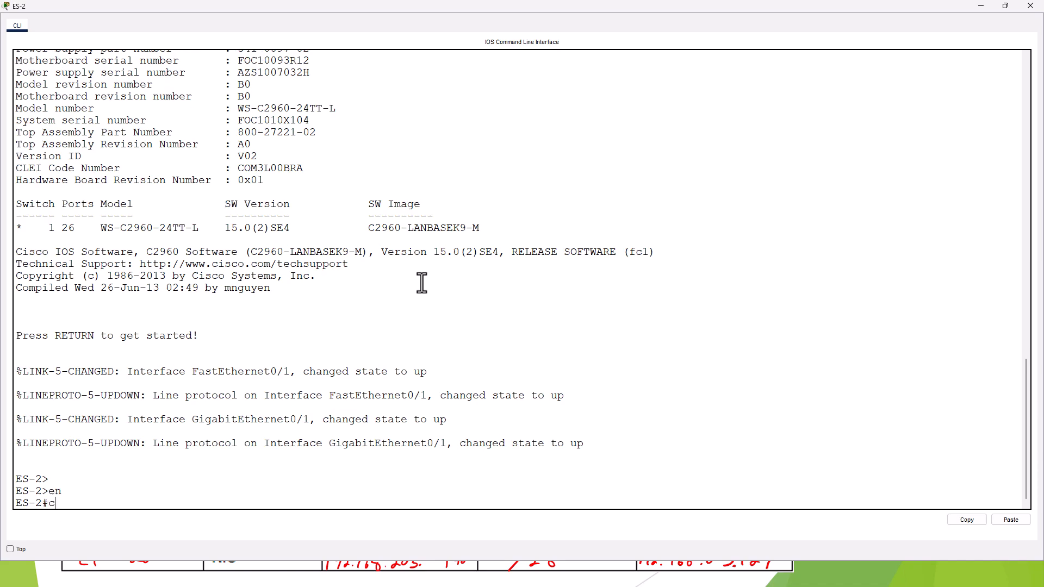
type("onf t")
key("Return")
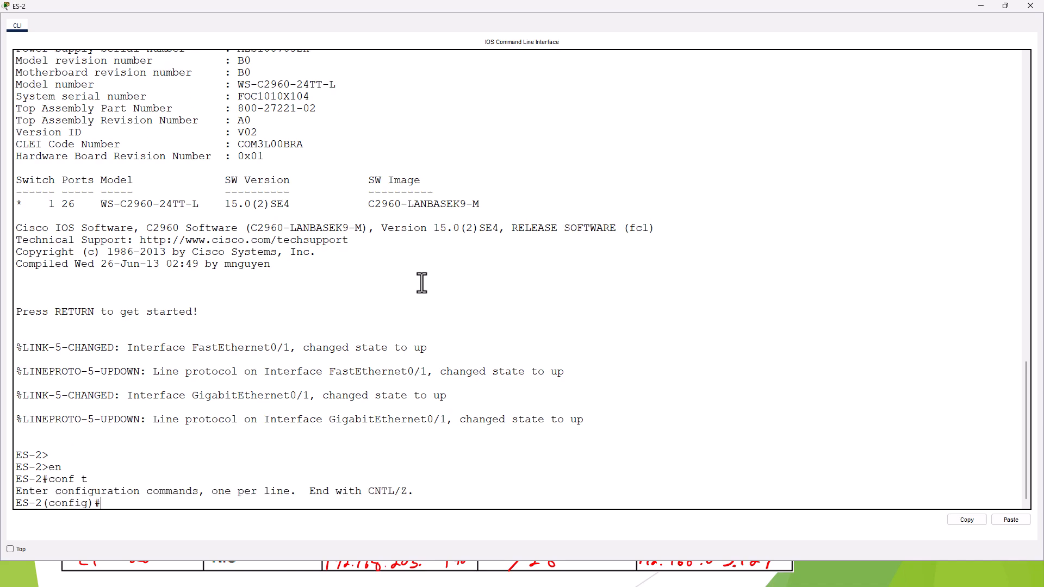
- Assign IP address 192.168.203.98 with mask 255.255.255.224 to ES-2's VLAN 1 interface
type("int vlan 1")
key("Return")
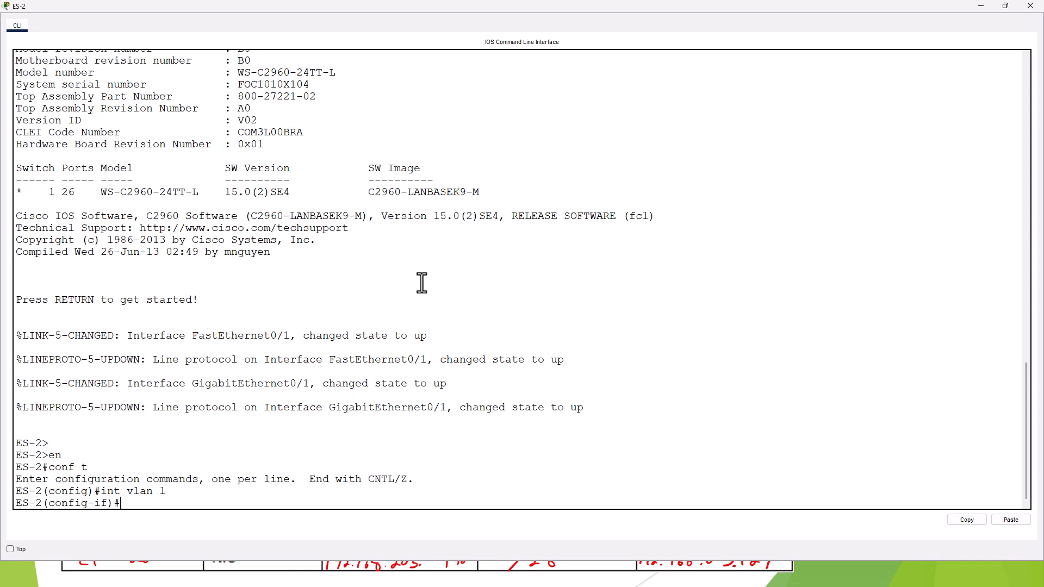
type("ip add")
type("192.168.203.98 255.225.")
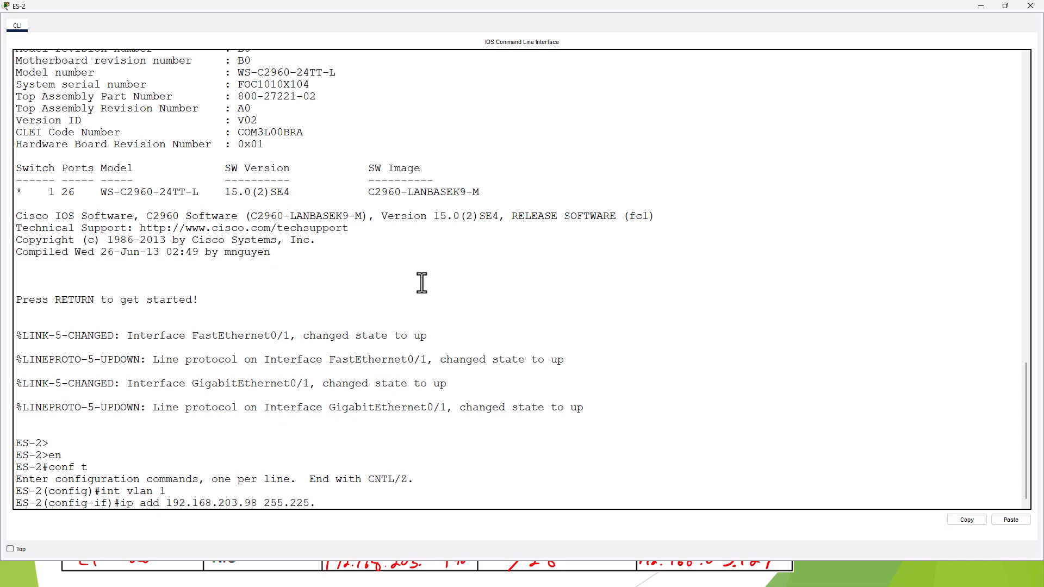
key("BackSpace")
key("BackSpace")
key("BackSpace")
key("BackSpace")
type("255.255.224")
key("Return")
- Enable ES-2's VLAN 1 interface and close the switch's window
type("no")
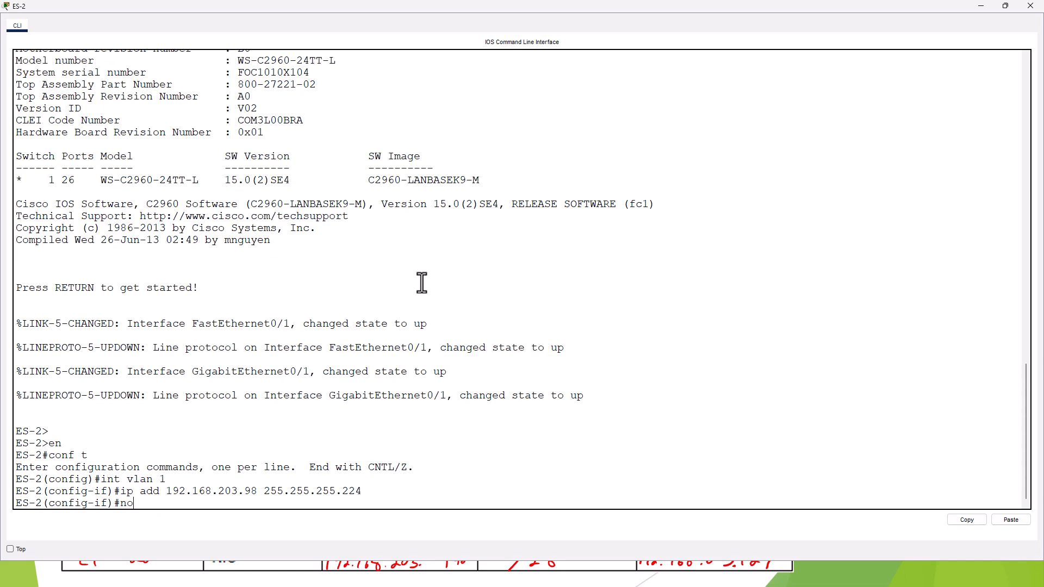
type(" sh")
key("Return")
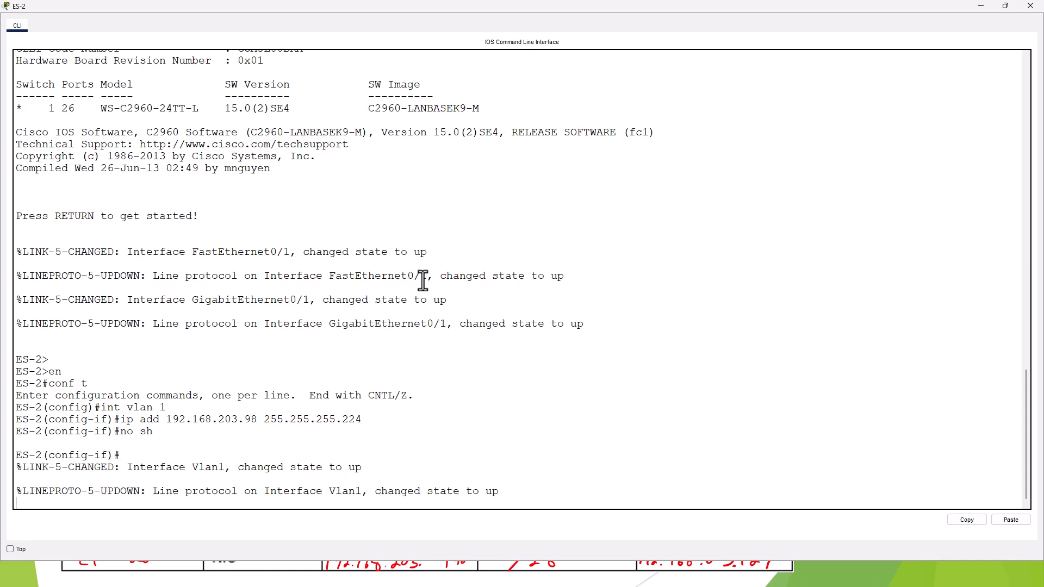
left_click(1029, 6)
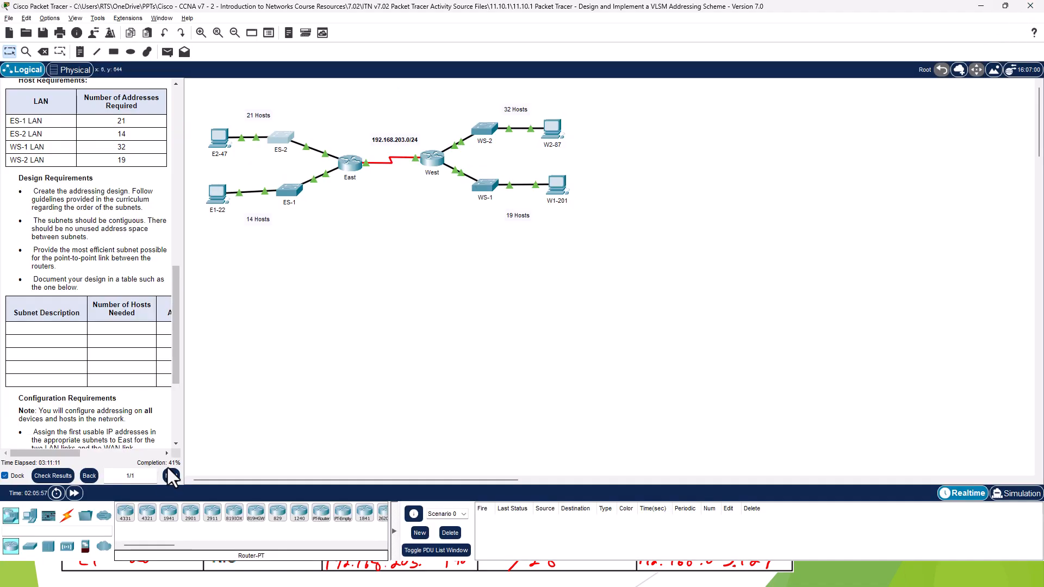
- Open the ES-1 switch's command line in a full-size window and enter global configuration mode
left_click(288, 196)
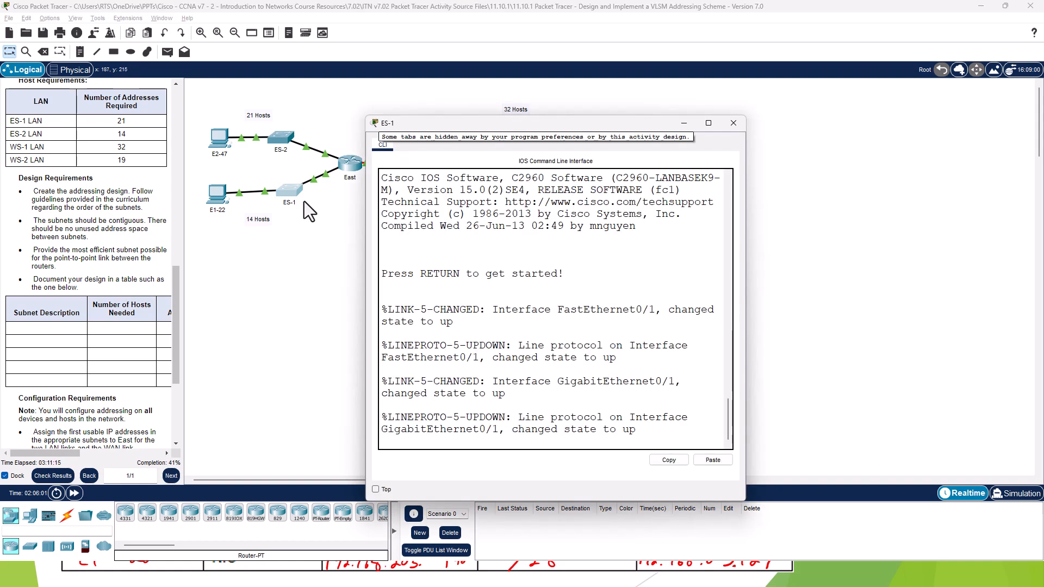
left_click(708, 125)
key("Return")
key("Return")
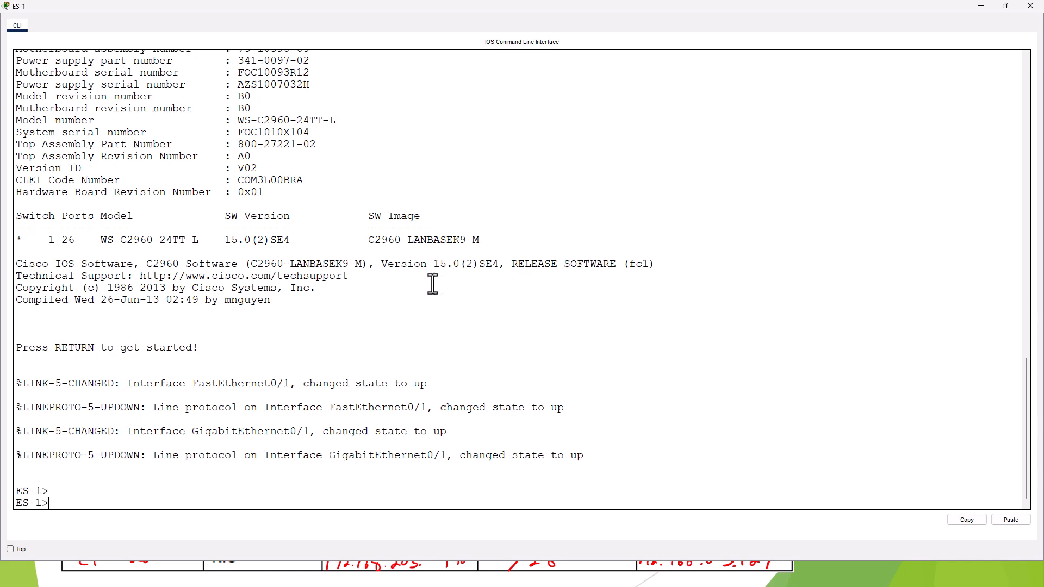
type("en")
key("Return")
type("conf t")
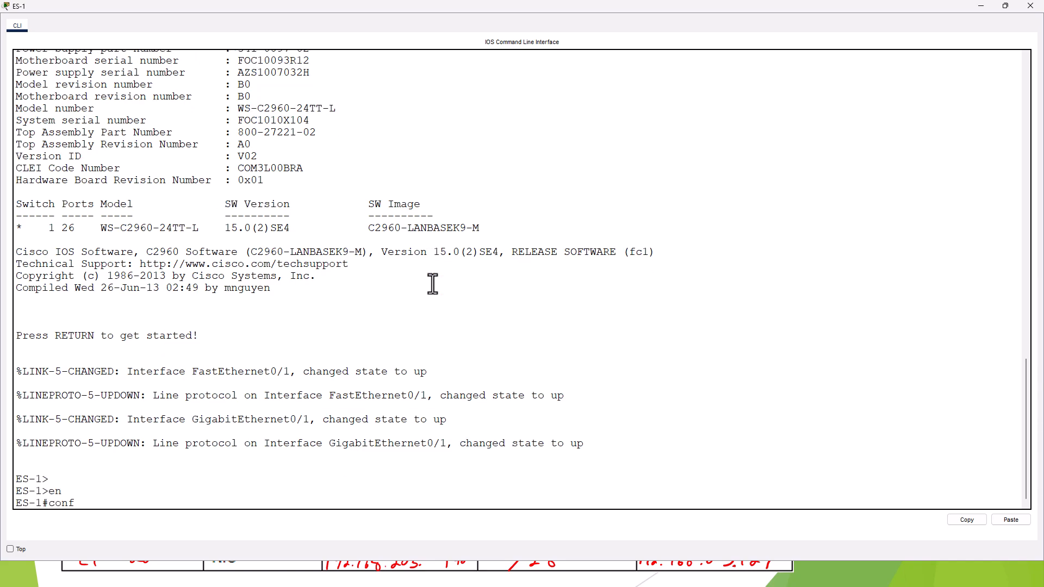
key("Return")
- Try to assign IP address 192.168.203.130 with mask 255.255.255.240 on ES-1 directly from global configuration mode
type("ip add")
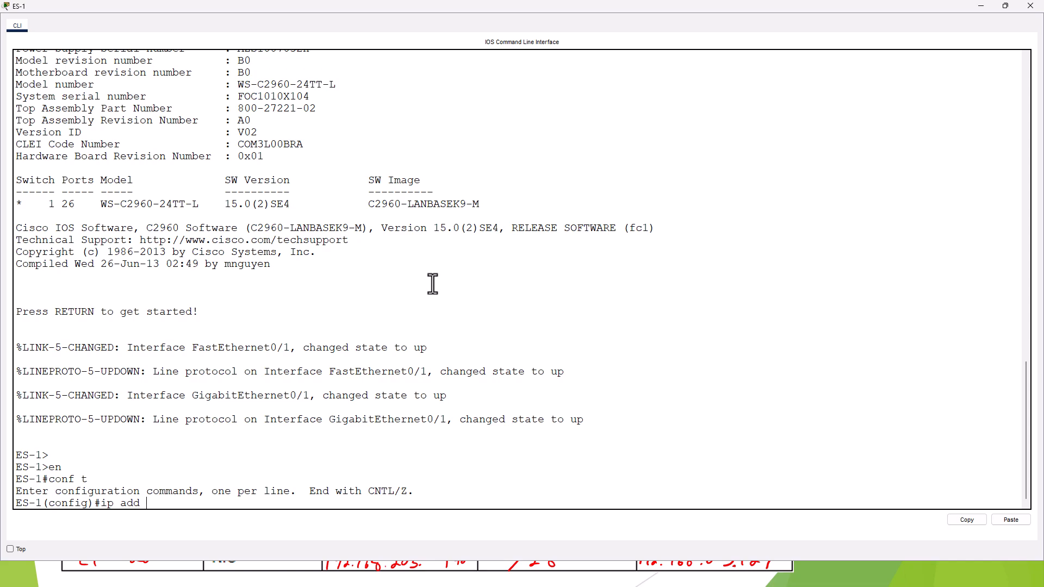
type(" 192.16")
type("8.20")
type("3.130")
type(" 255.255.2")
type("55.255.240")
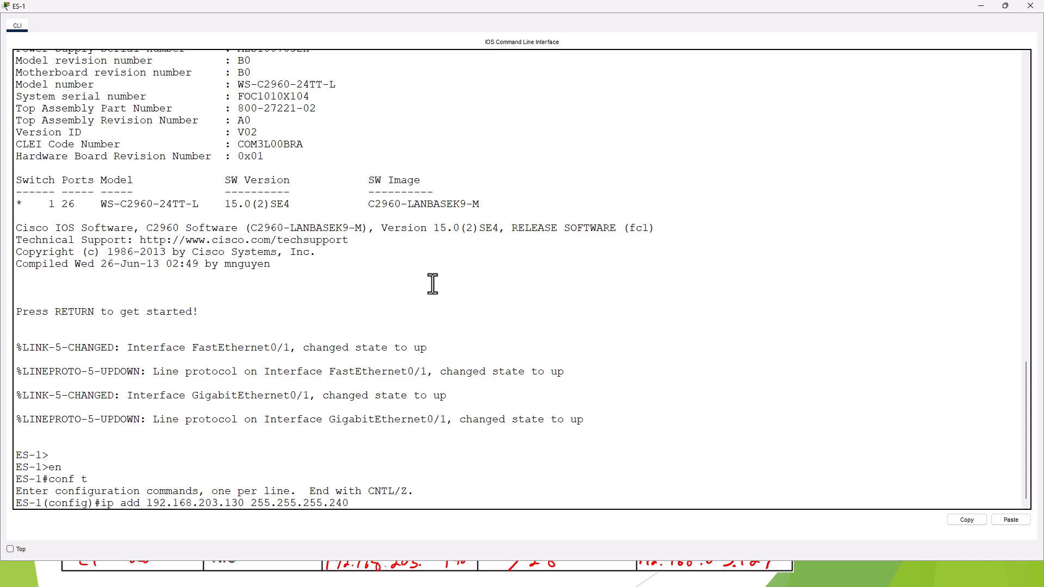
key("Return")
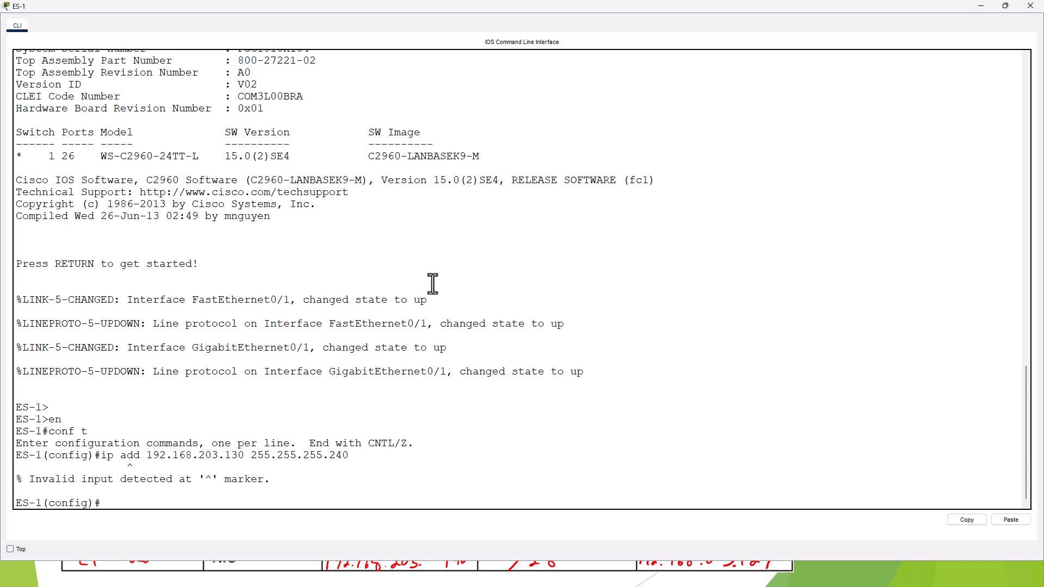
- Assign IP address 192.168.203.130 with mask 255.255.255.240 to ES-1's VLAN 1 interface
key("Up")
key("Down")
type("ip")
key("BackSpace")
key("BackSpace")
type("int vlan 1")
key("Return")
key("Up")
key("Up")
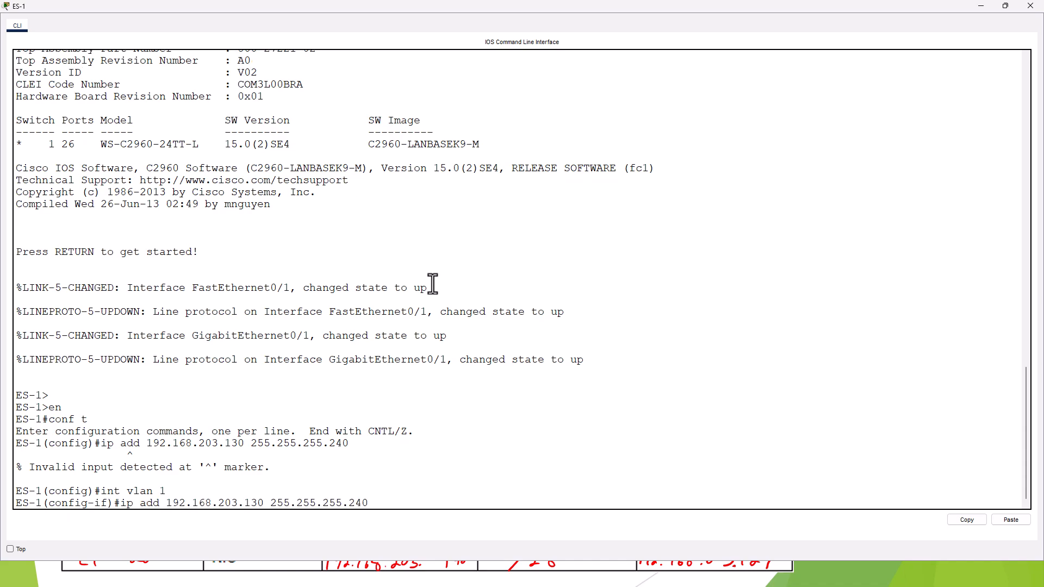
key("Return")
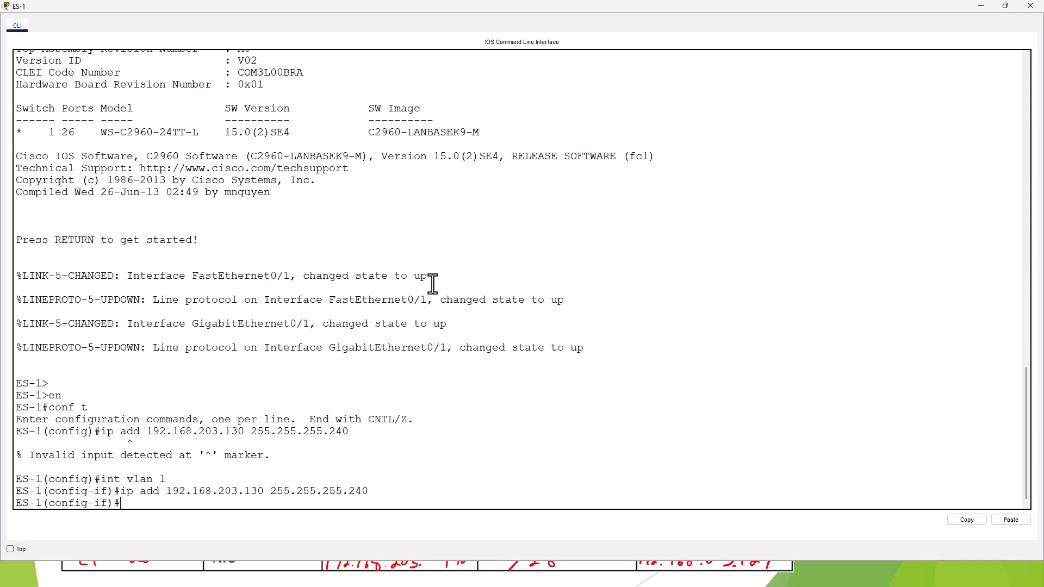
- Enable ES-1's VLAN 1 interface and close the switch's window
type("no shut")
key("Return")
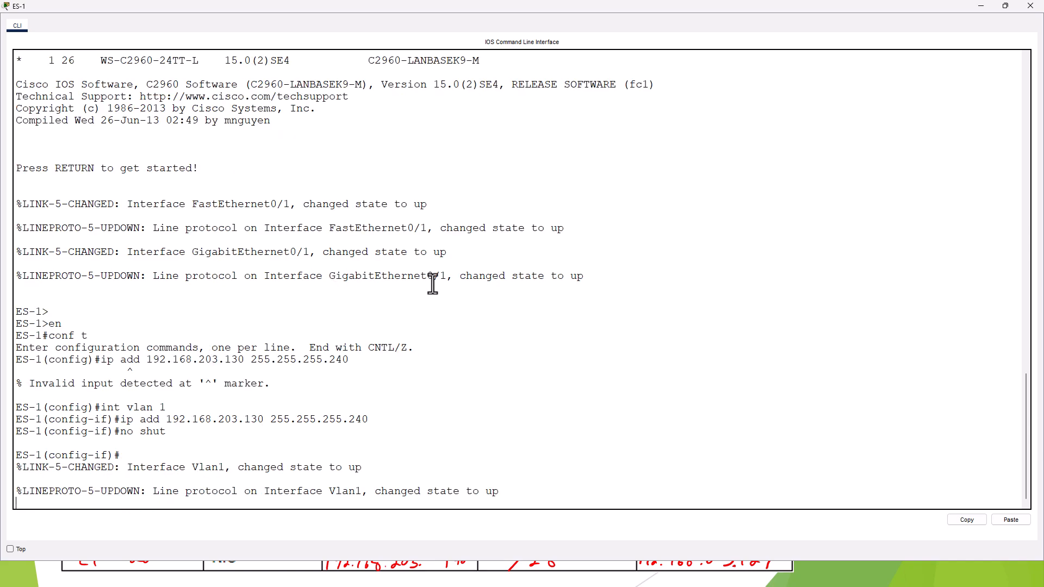
left_click(1030, 6)
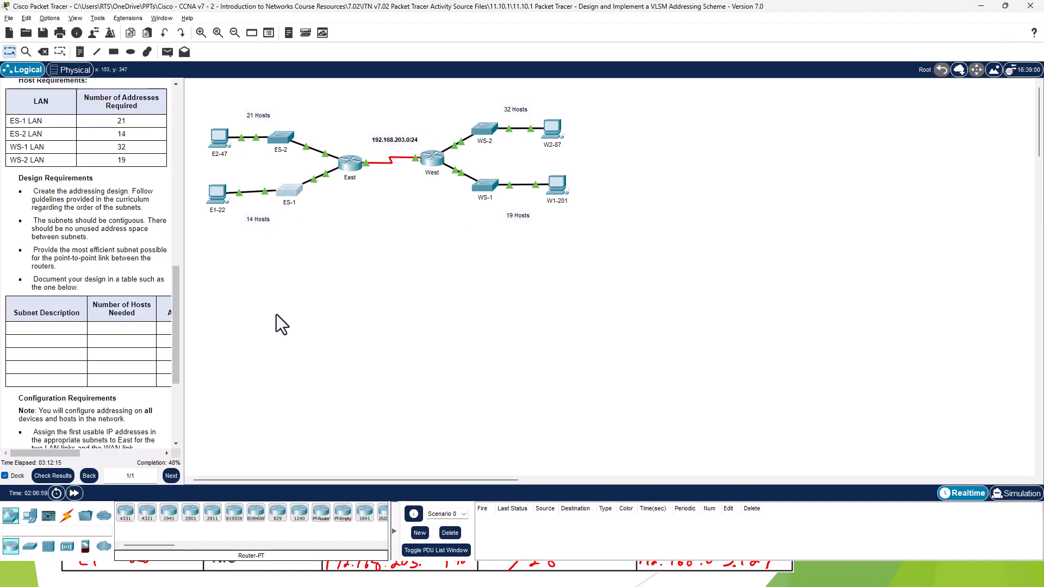
- Open the WS-2 switch's command line in a full-size window and enter global configuration mode
left_click(488, 140)
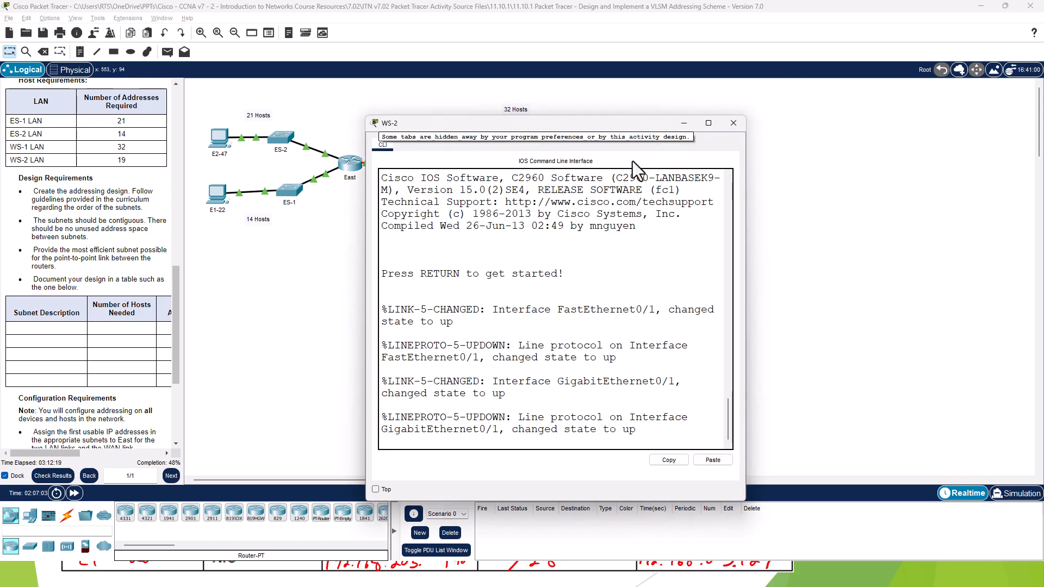
left_click(711, 112)
key("Return")
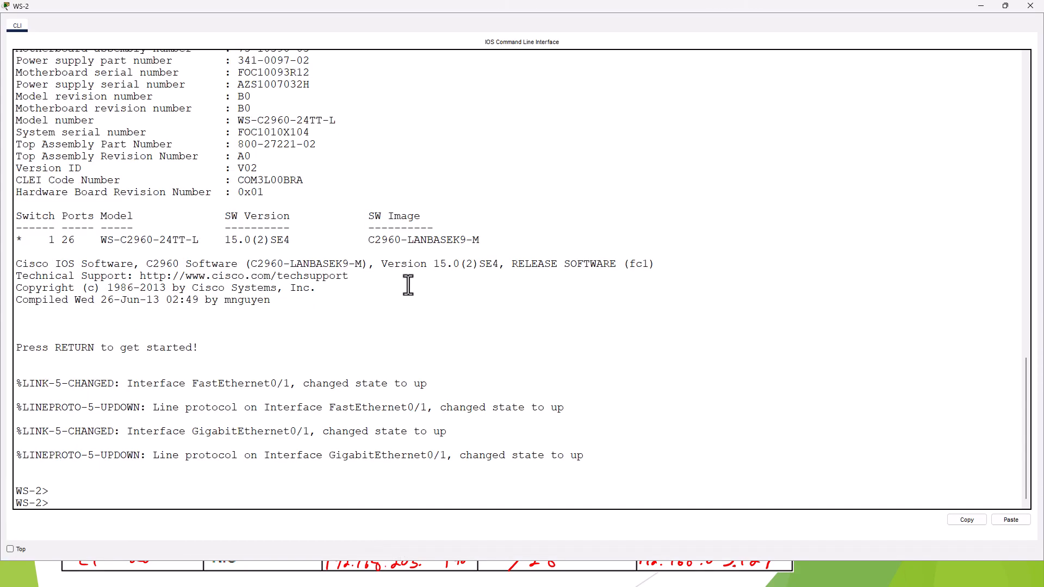
type("en")
key("Return")
type("conf t")
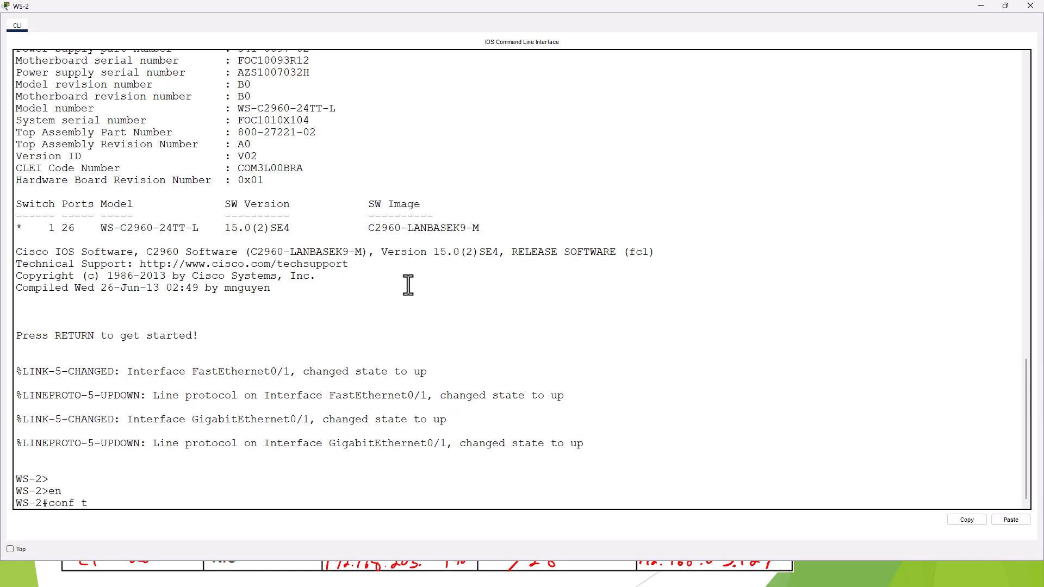
key("Return")
- Assign IP address 192.168.203.2 with mask 255.255.255.192 to WS-2's VLAN 1 interface
type("int vlan 1")
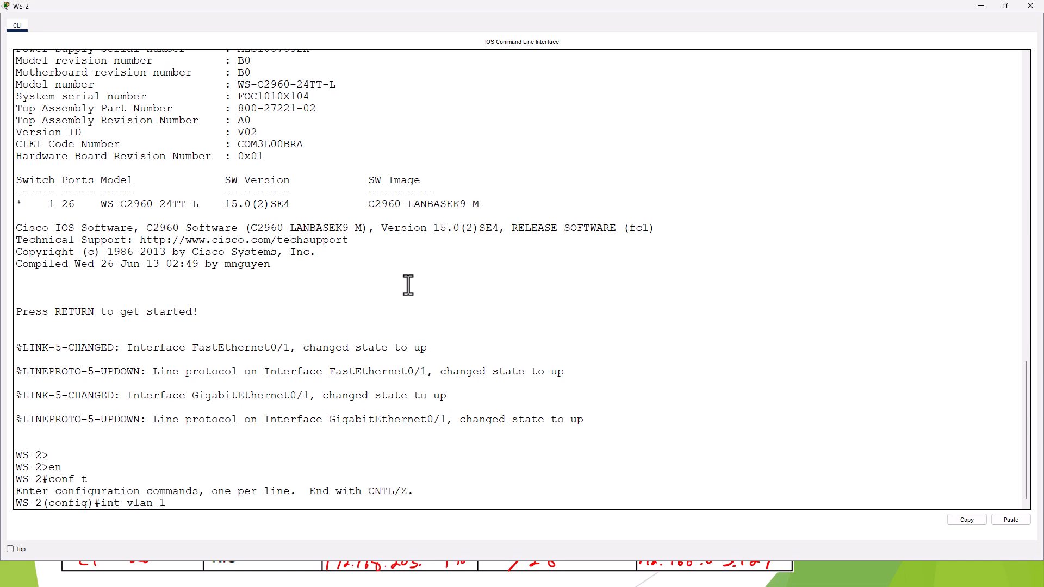
key("Return")
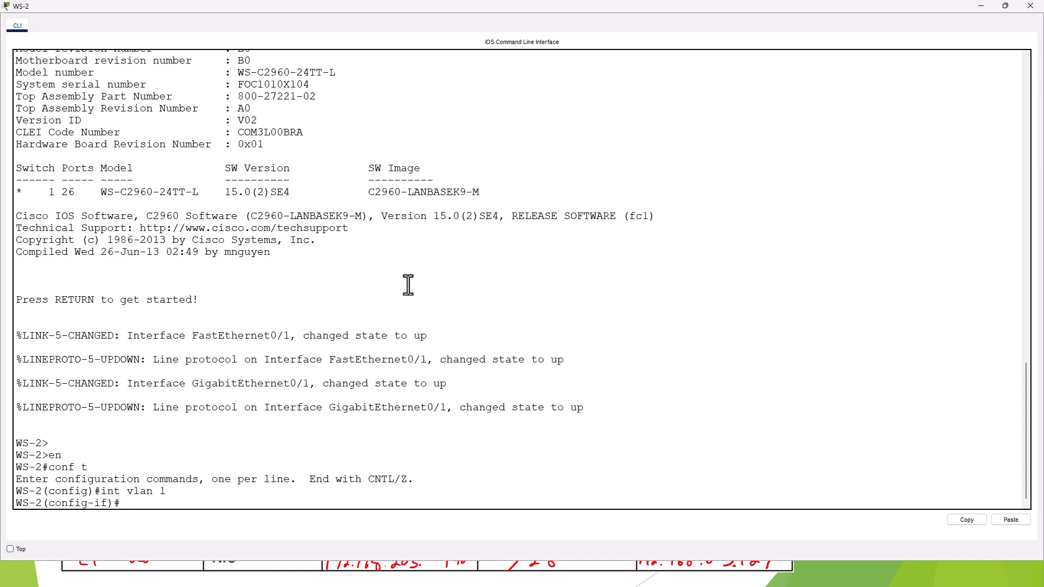
type("ip add 192.168.203.2")
type("255.255.255.")
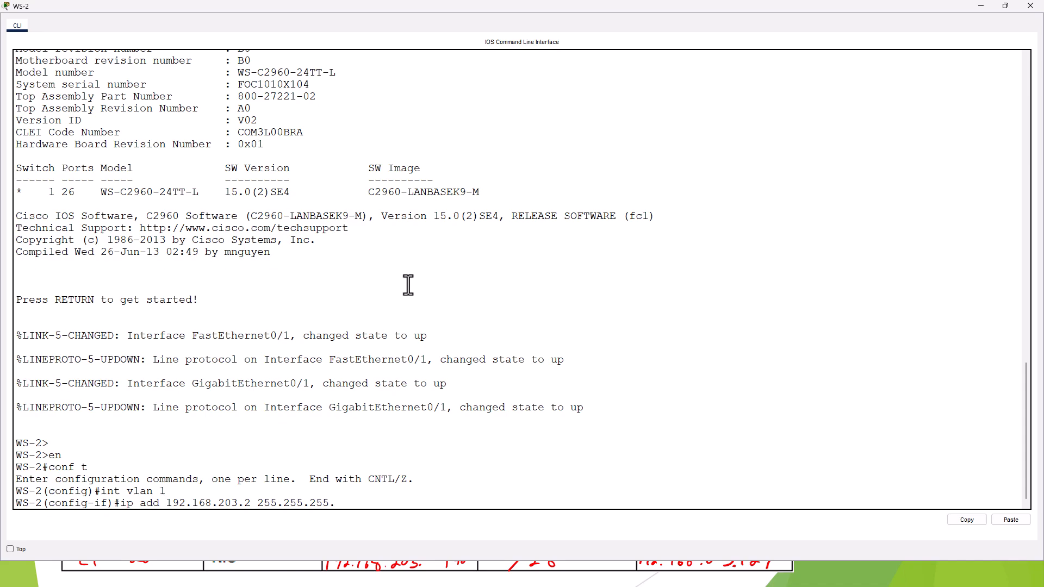
type("255.1")
key("BackSpace")
key("BackSpace")
key("BackSpace")
key("BackSpace")
key("BackSpace")
key("BackSpace")
key("BackSpace")
key("BackSpace")
type("19")
double_click(265, 502)
double_click(293, 502)
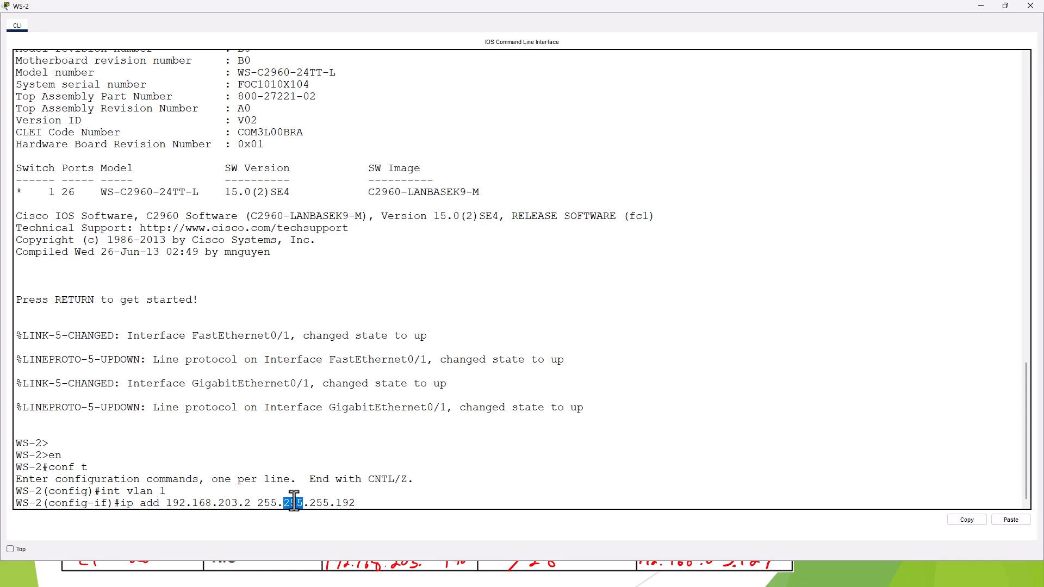
double_click(325, 502)
double_click(343, 502)
triple_click(354, 501)
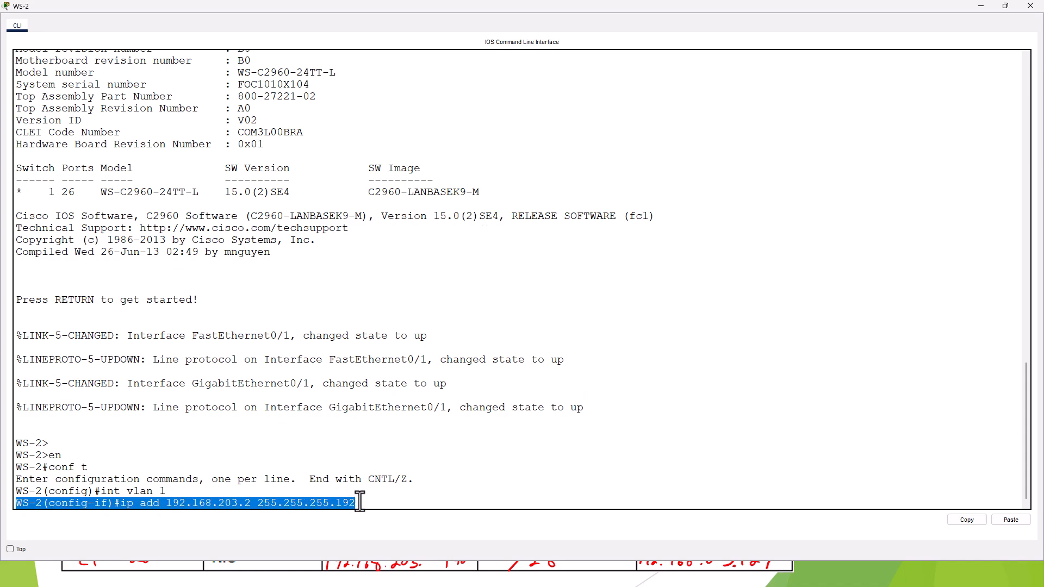
left_click(361, 498)
key("Return")
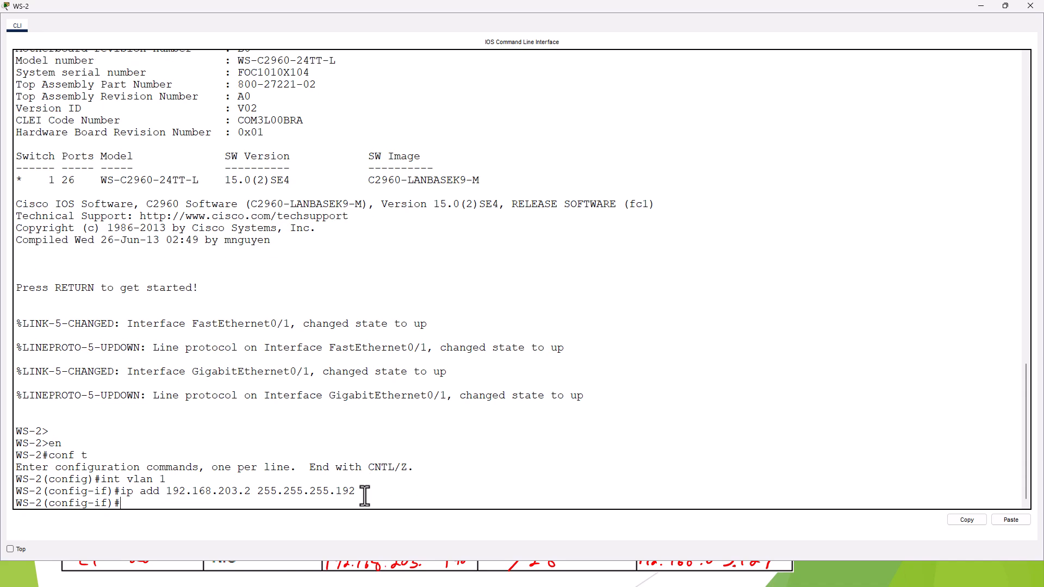
- Enable WS-2's VLAN 1 interface and close the switch's window
type("no sh")
key("Return")
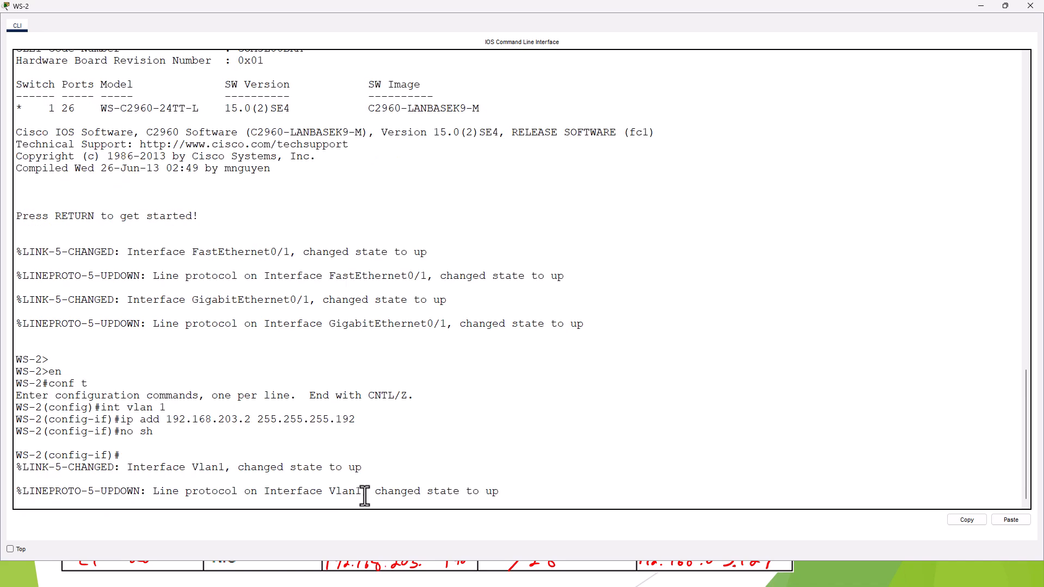
key("Return")
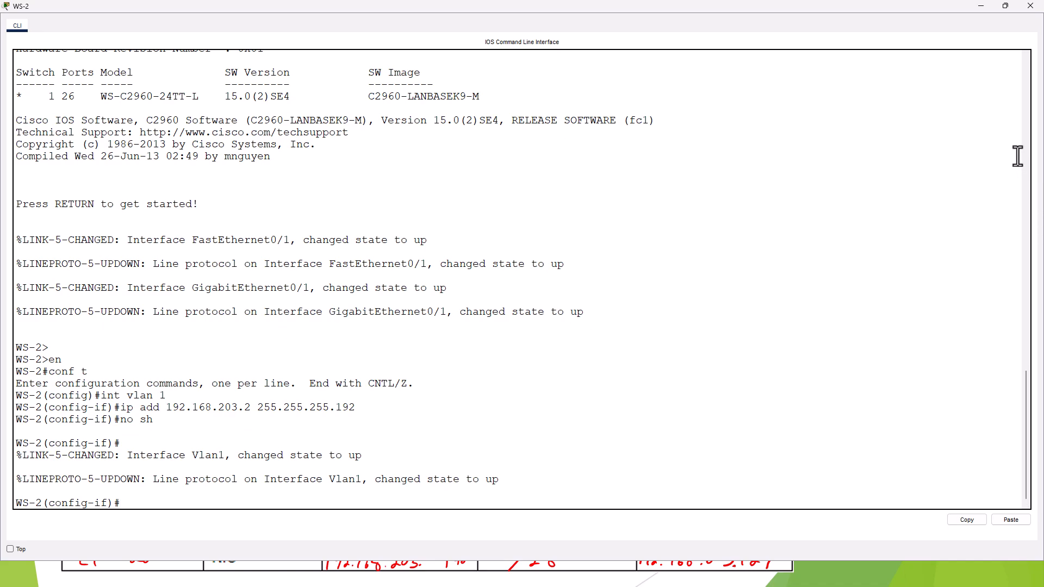
left_click(1030, 7)
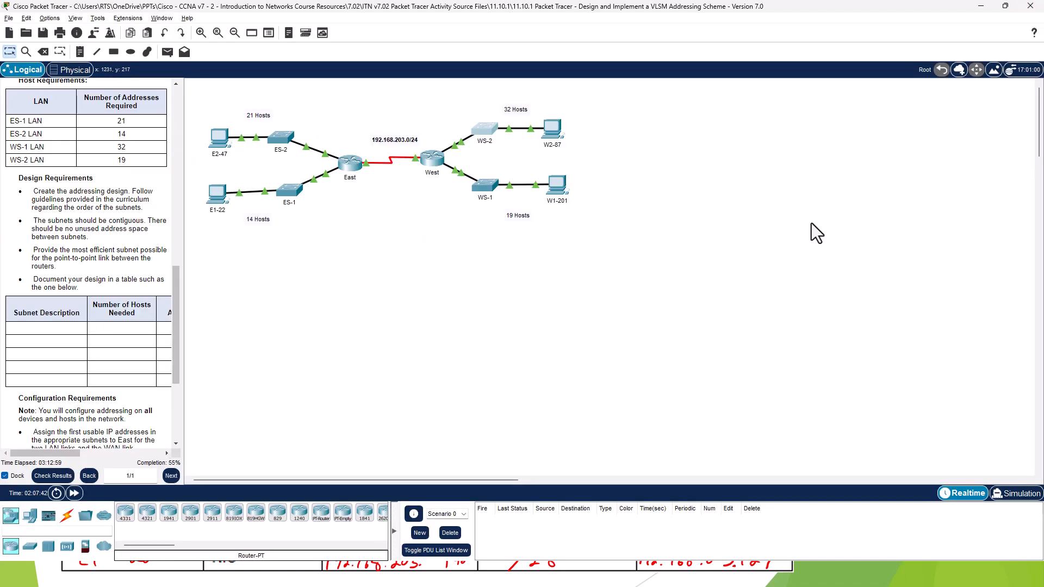
- Open the WS-1 switch's command line in a full-size window and enter global configuration mode
left_click(487, 193)
left_click(708, 123)
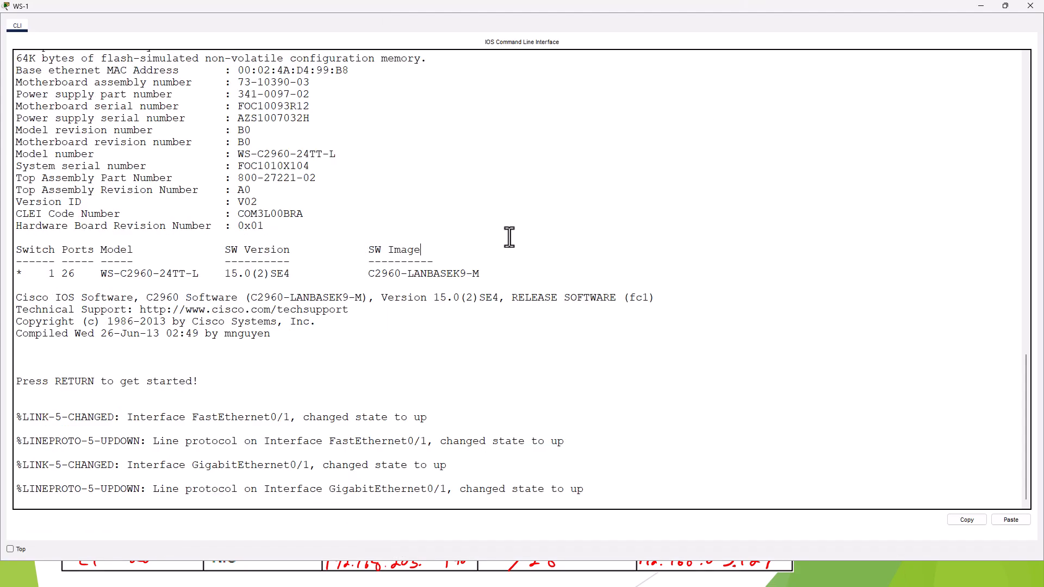
key("Return")
key("Return")
type("en")
key("Return")
type("co")
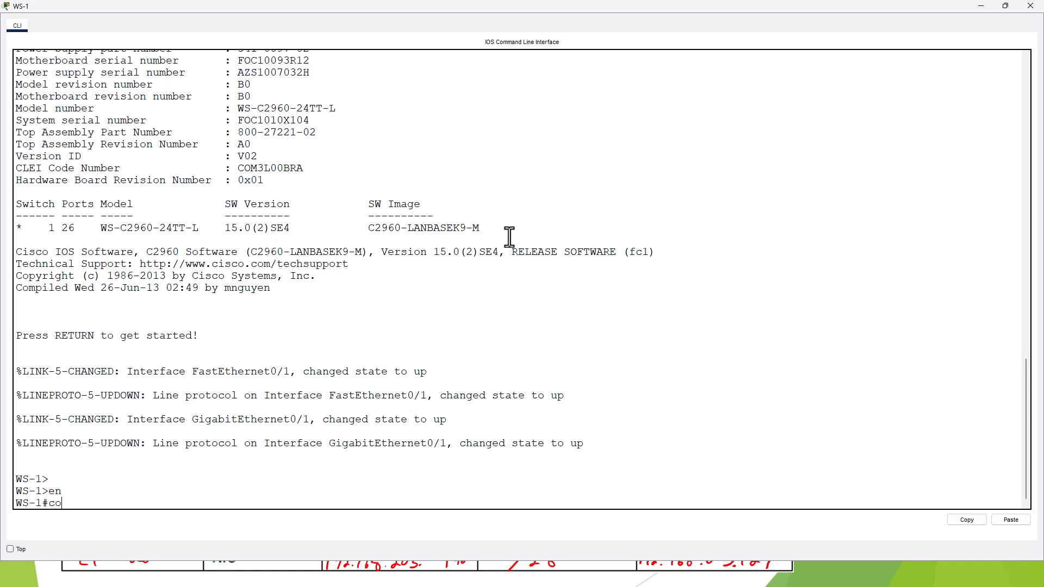
type("nf t")
key("Return")
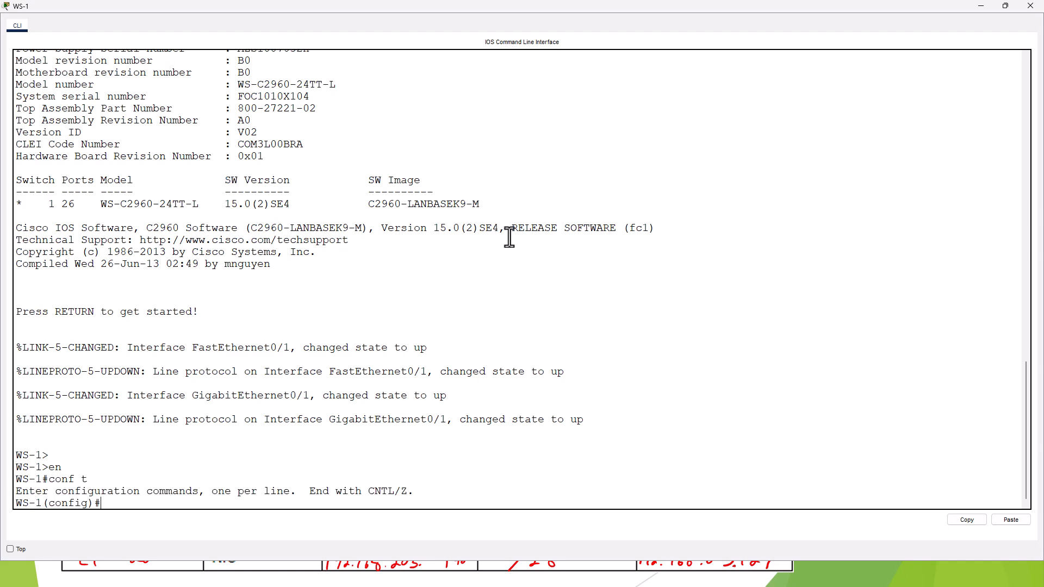
- Assign IP address 192.168.203.66 with mask 255.255.255.224 to WS-1's VLAN 1 interface
type("int vlan 1")
key("Return")
type("ip add")
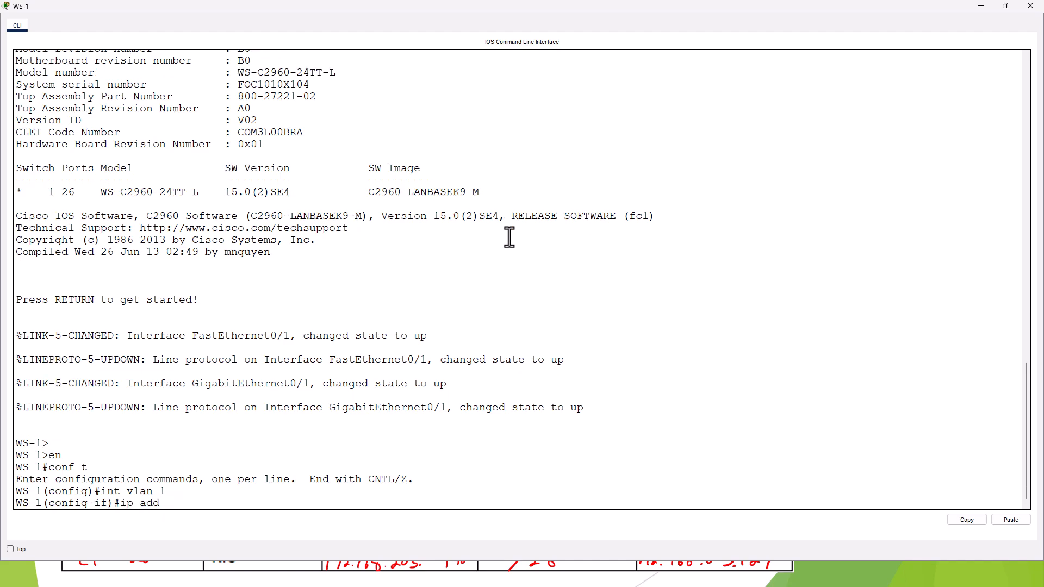
type(" 192.168.203.66 255.255.255.224")
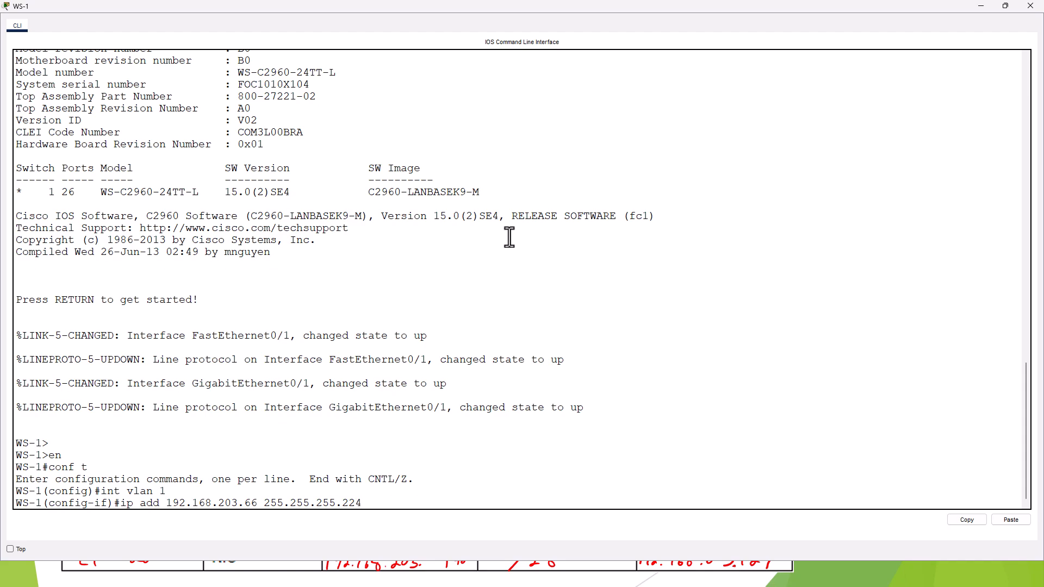
key("Return")
- Enable WS-1's VLAN 1 interface and close the switch's window
type("no sh")
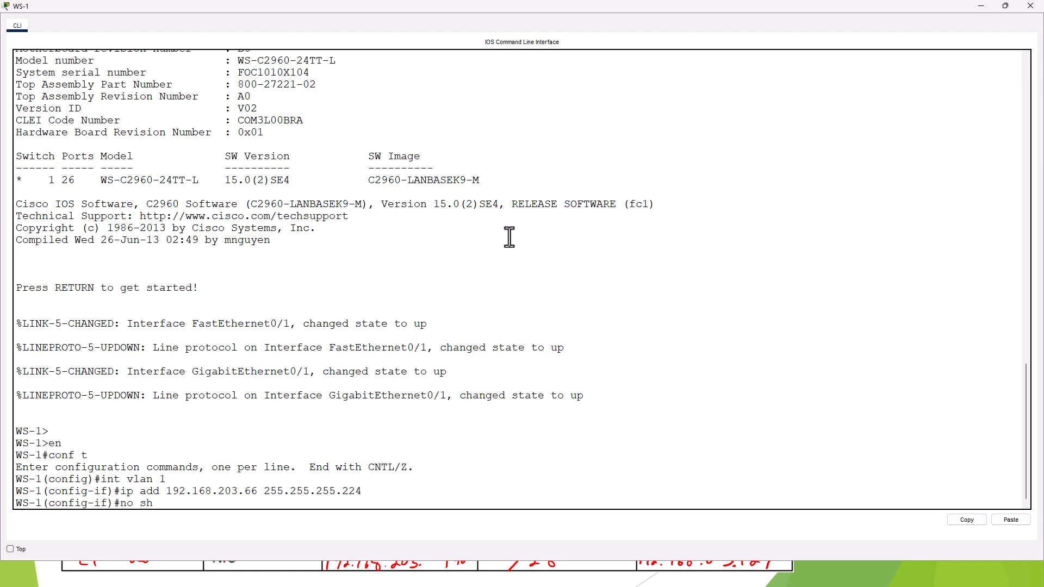
key("Return")
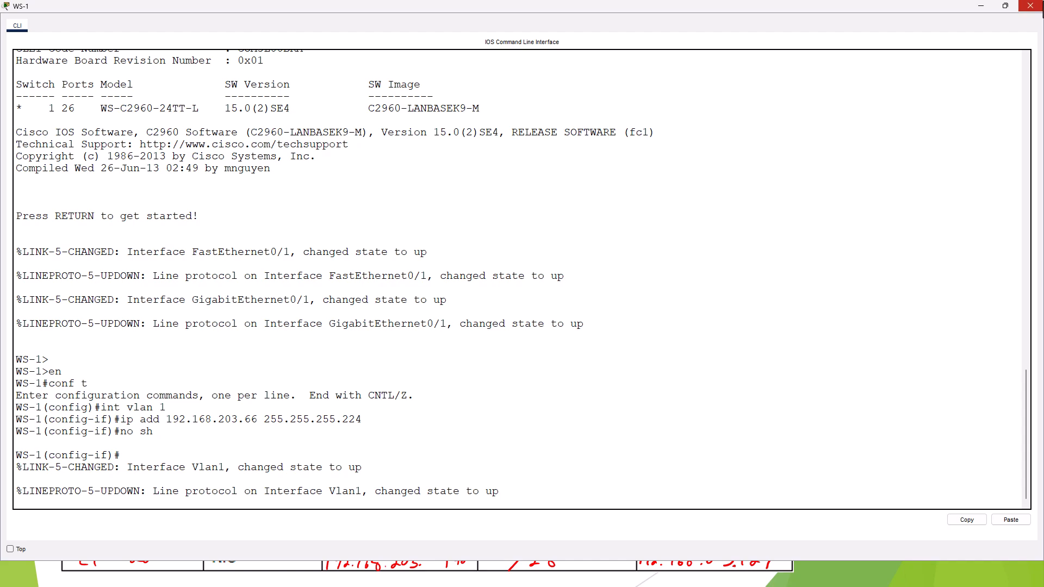
left_click(1029, 6)
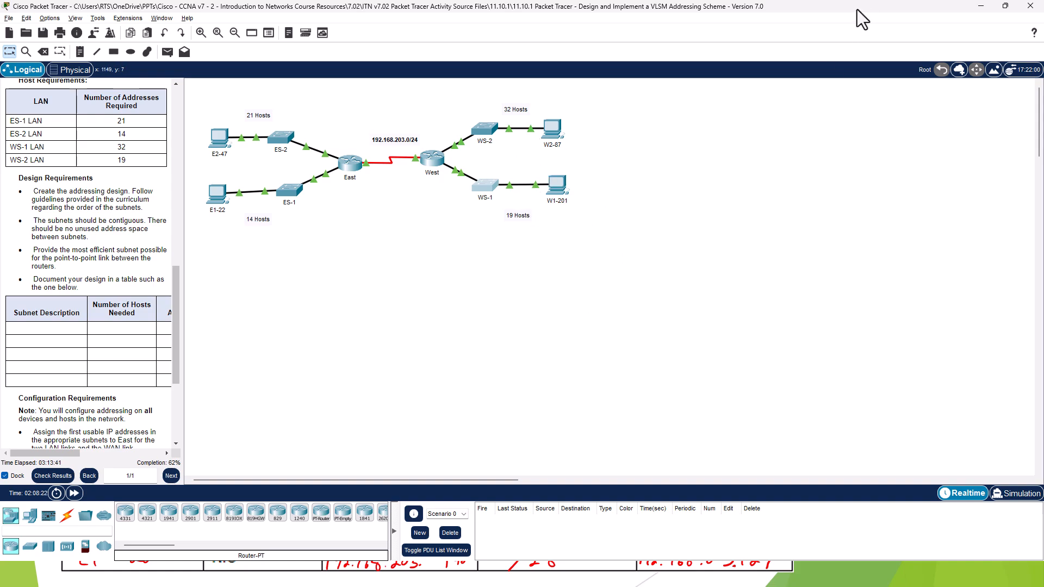
- Move the topology window aside to read the handwritten addressing table behind it, and restore the window to full size
left_click_drag(856, 9, 0, 70)
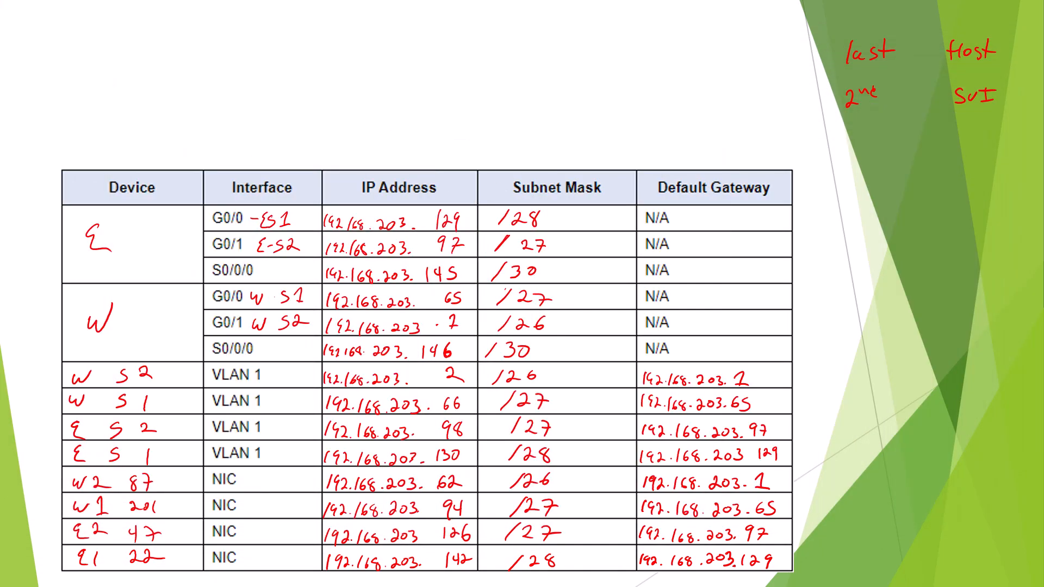
left_click_drag(0, 111, 737, 131)
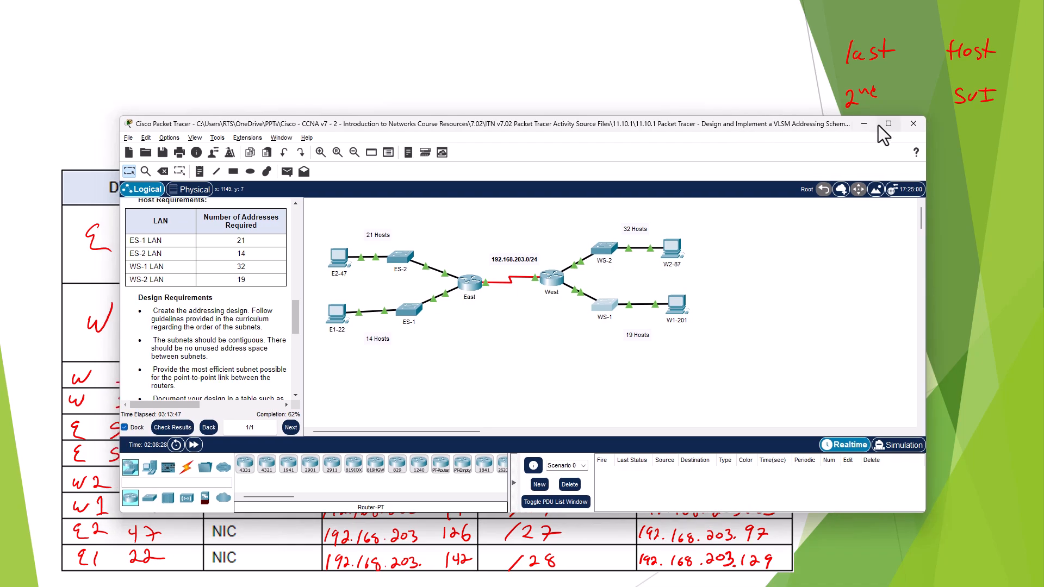
left_click(888, 125)
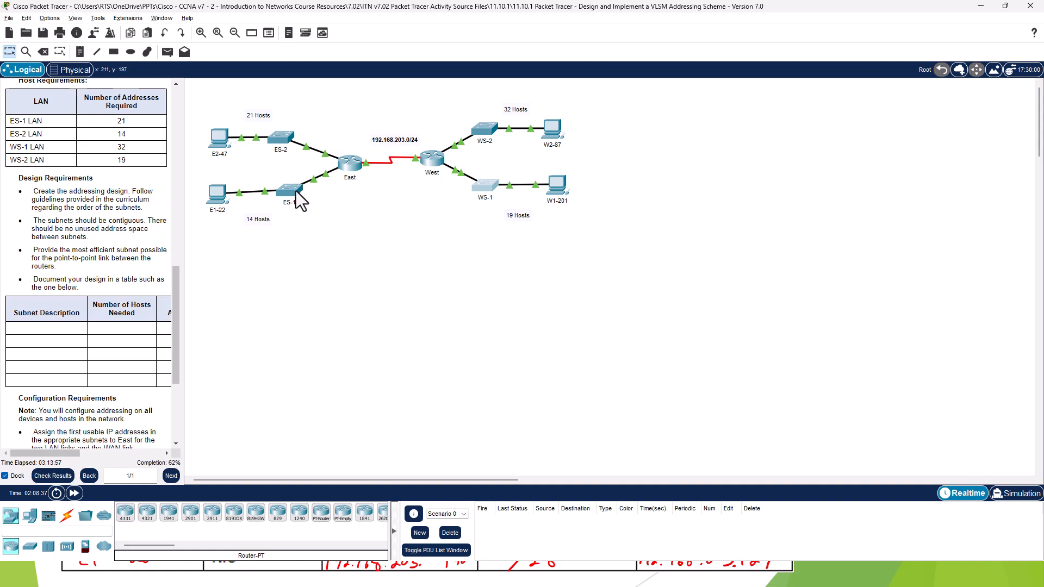
- Open host E1-22's IP configuration and set its static IPv4 address to 192.168.203.142
left_click(217, 193)
left_click(415, 196)
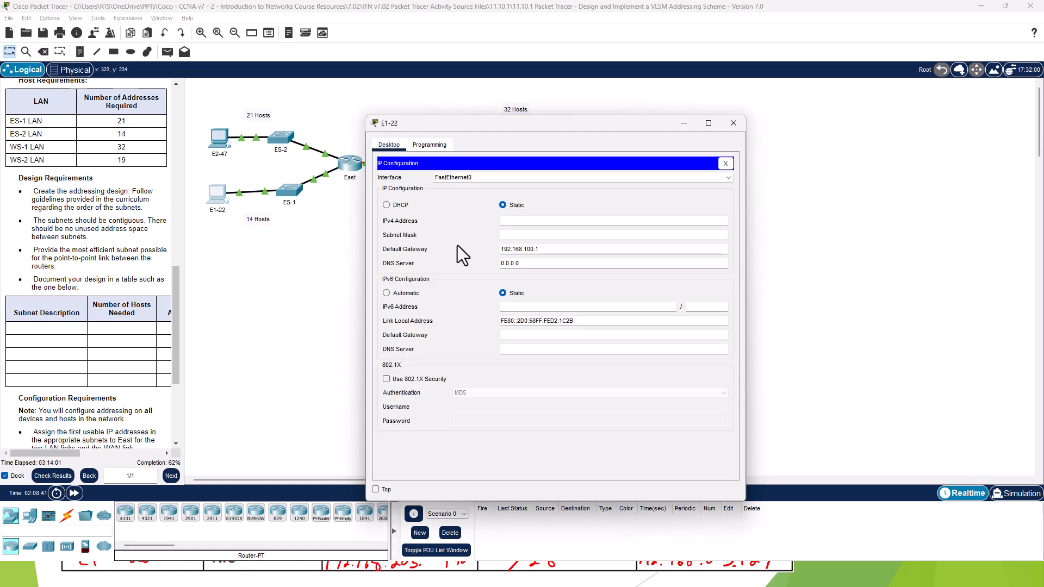
left_click(525, 221)
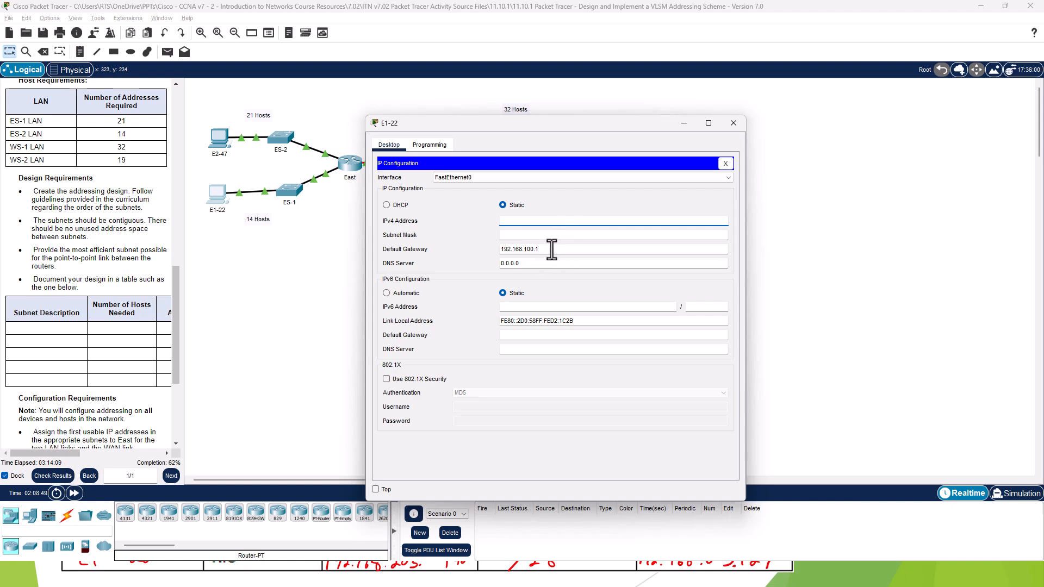
type("192.168")
type(".")
type("142.")
key("BackSpace")
key("BackSpace")
key("BackSpace")
type("203.1")
key("Tab")
- Set E1-22's subnet mask to 255.255.255.240
key("Right")
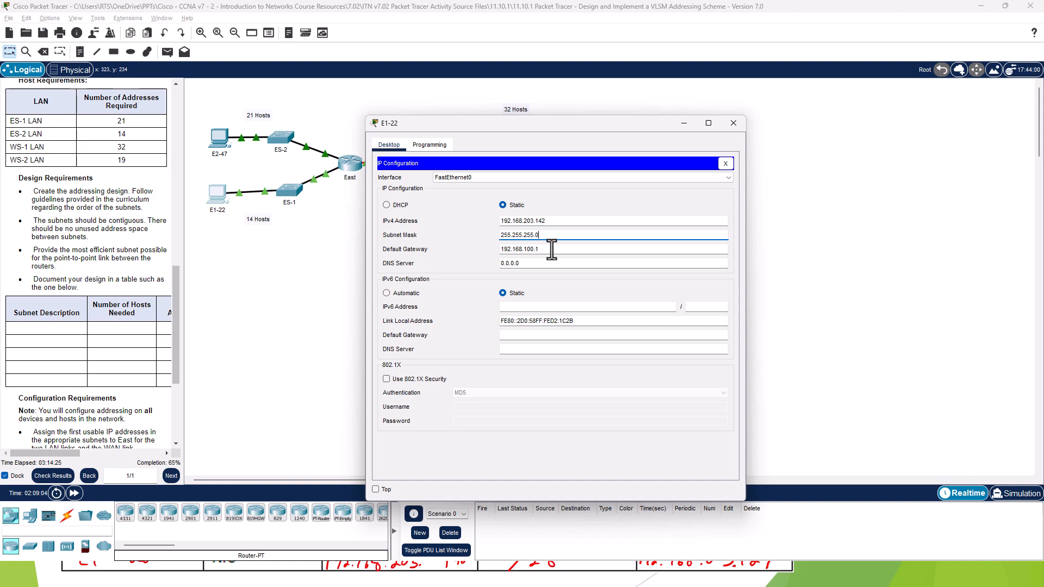
key("BackSpace")
type("240")
- Set E1-22's IPv4 default gateway to 192.168.203.129, reusing the network part of its own address, and close the host's window
left_click(571, 219)
left_click_drag(532, 221, 477, 215)
left_click(536, 222)
key("ctrl+c")
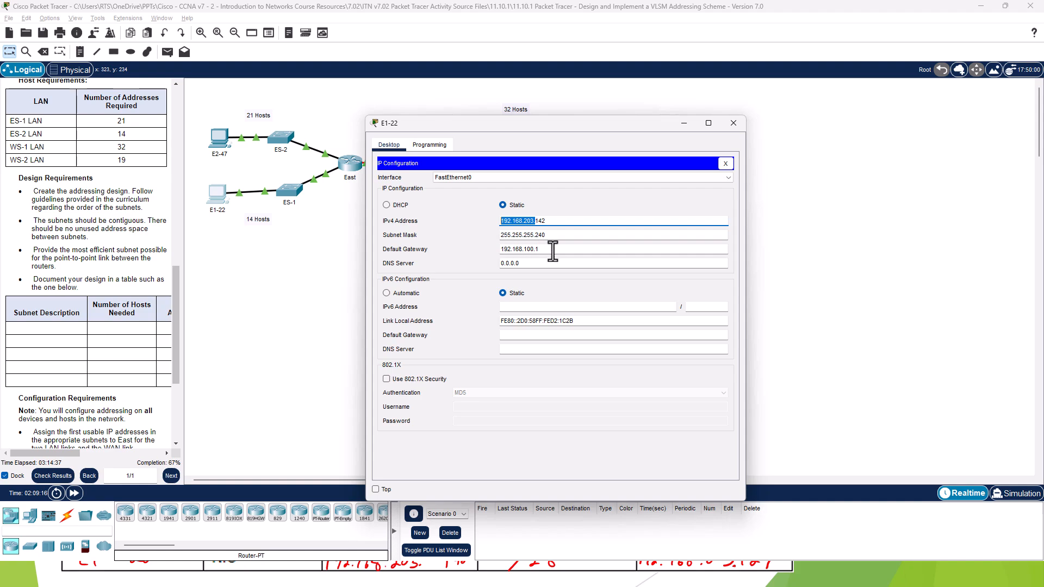
left_click_drag(552, 249, 468, 248)
key("ctrl+v")
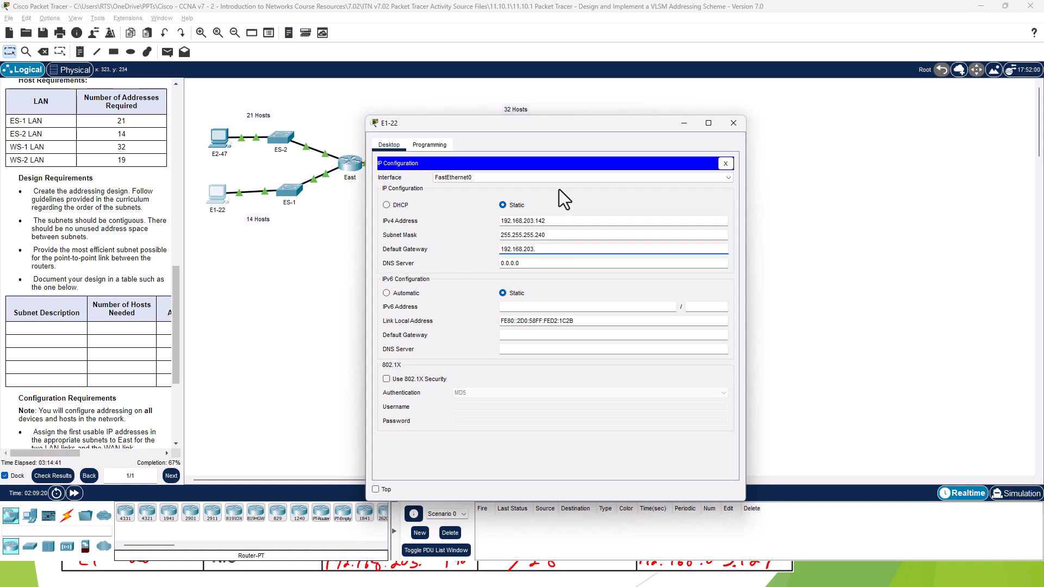
type("129")
left_click(577, 261)
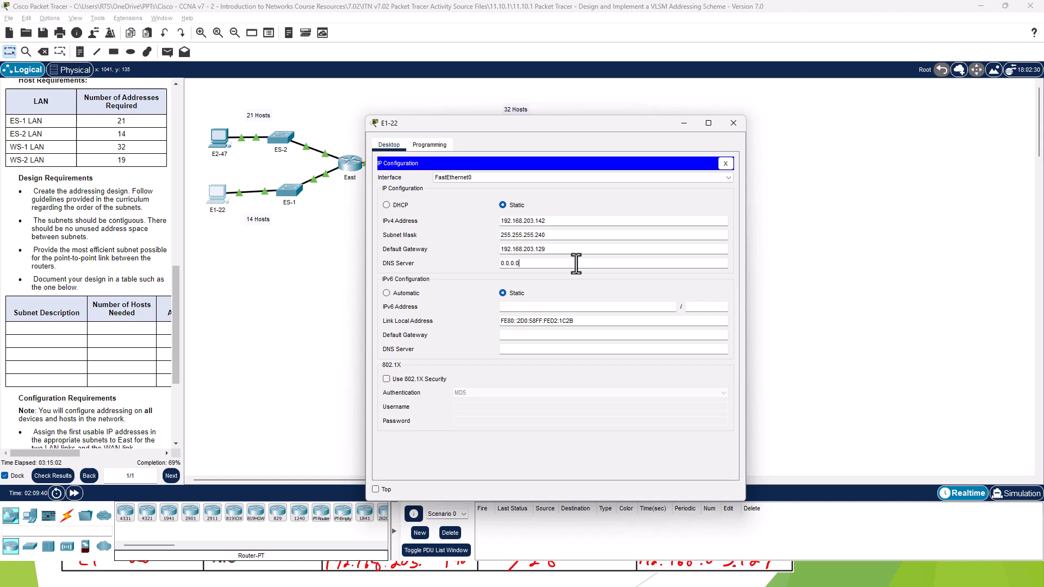
left_click(725, 163)
left_click(732, 122)
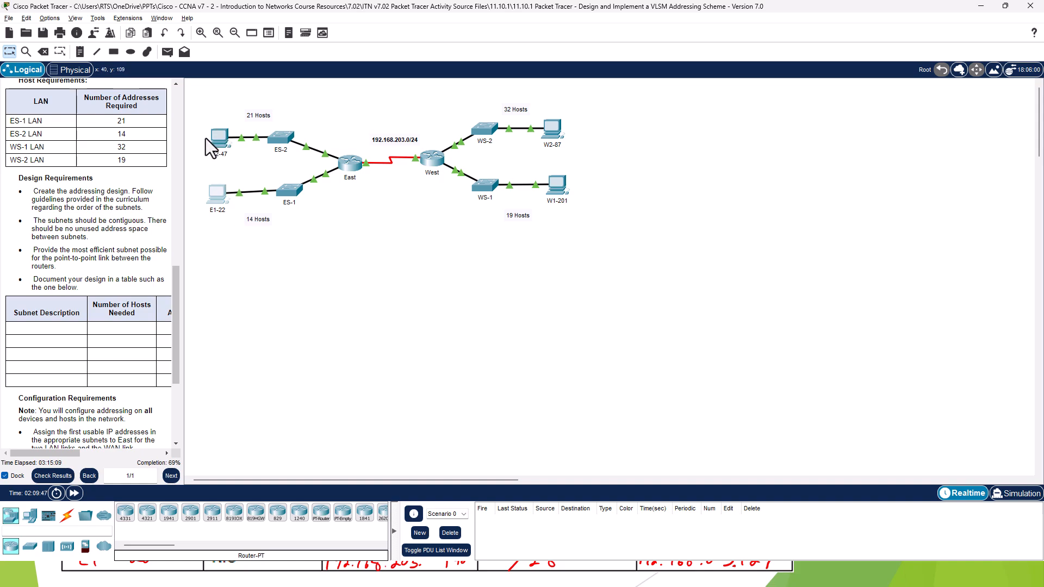
- Open host E2-47's IP configuration and set its static IPv4 address to 192.168.203.126
left_click(282, 138)
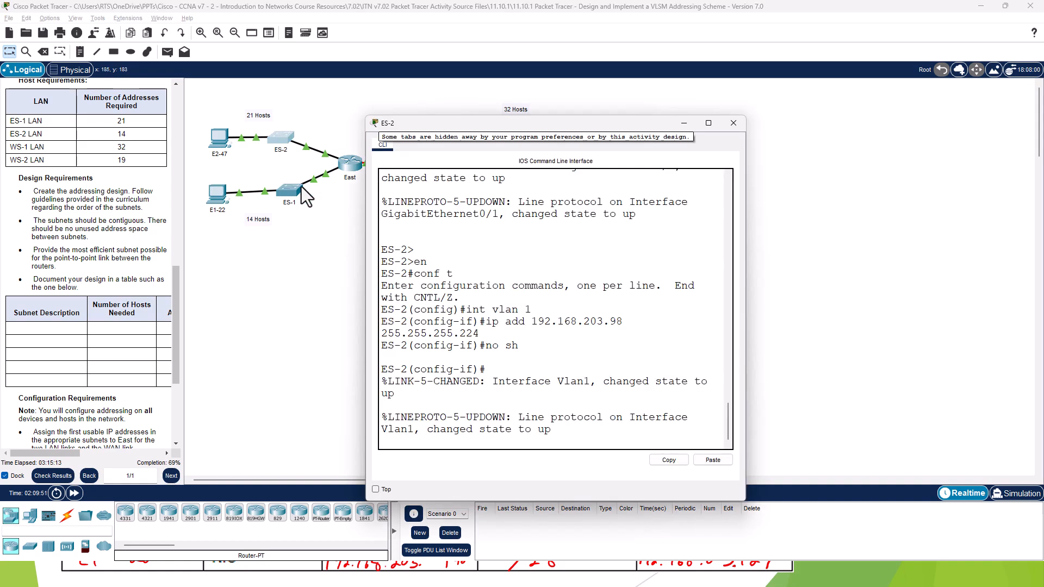
left_click(734, 123)
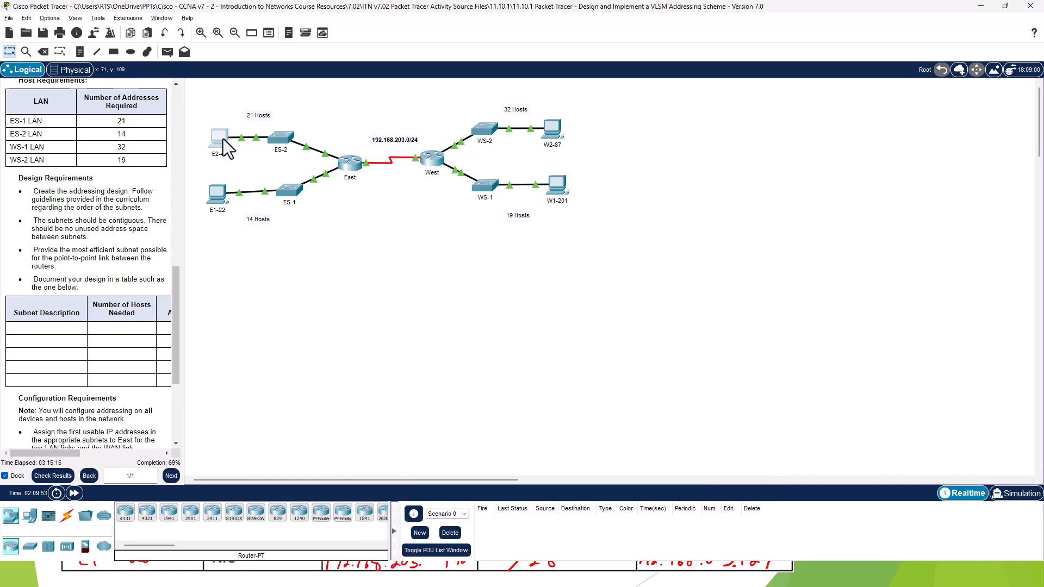
left_click(220, 138)
left_click(406, 179)
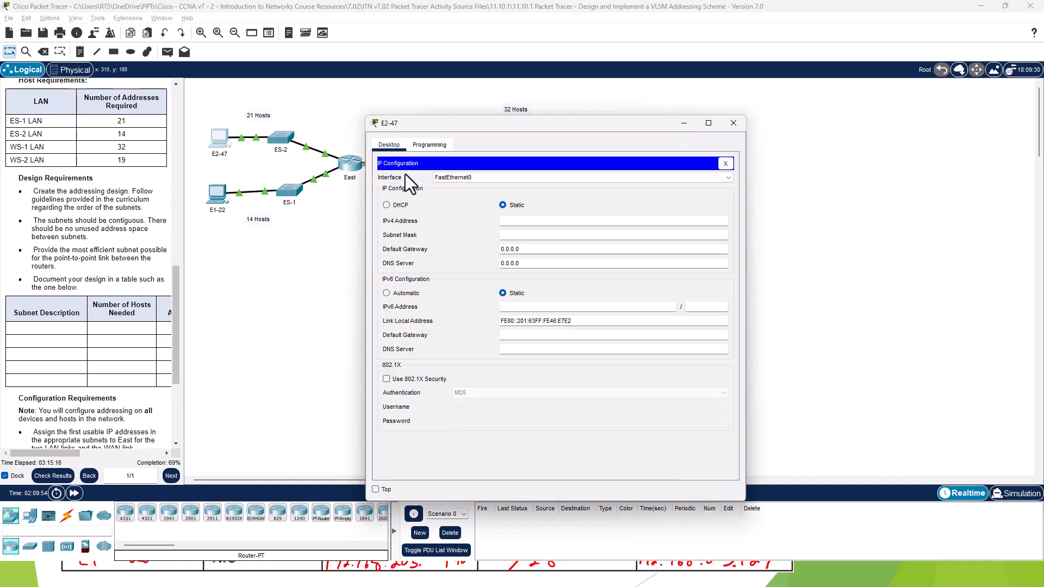
left_click(551, 218)
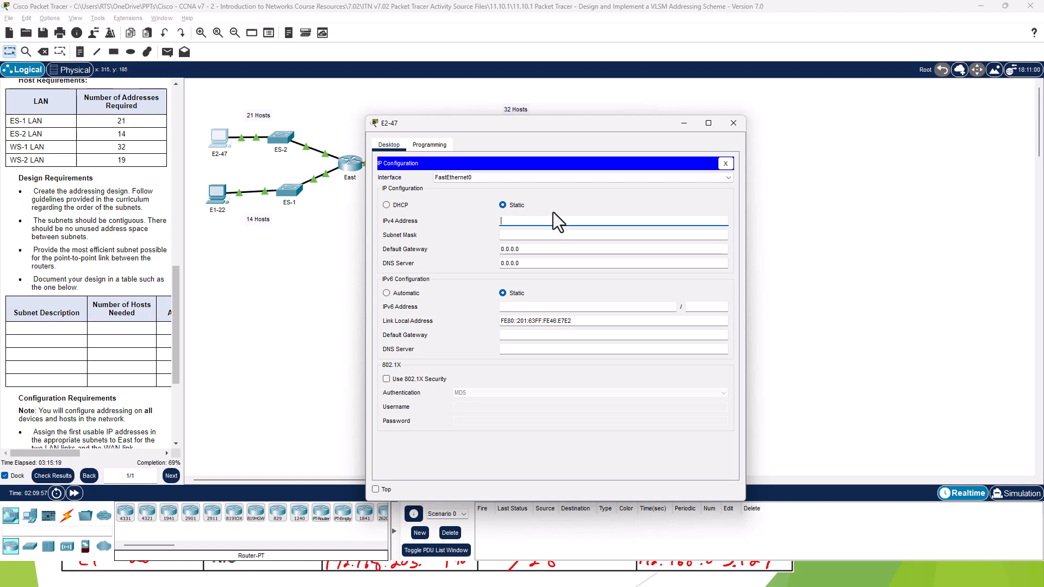
type("192.168.203.1")
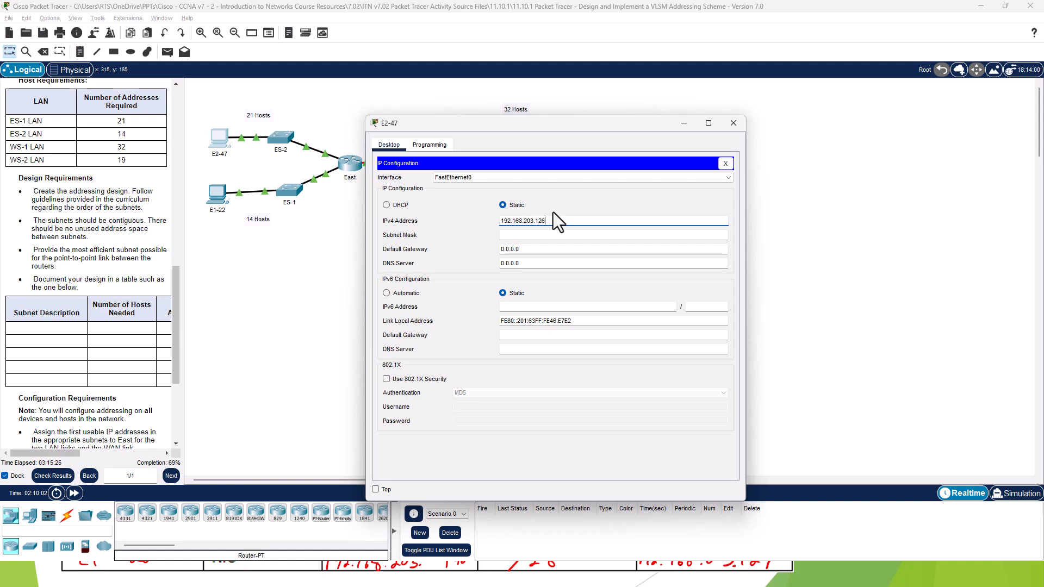
- Complete E2-47's IPv4 address as 192.168.203.126 and set its subnet mask to 255.255.255.224
type("26")
key("Tab")
key("End")
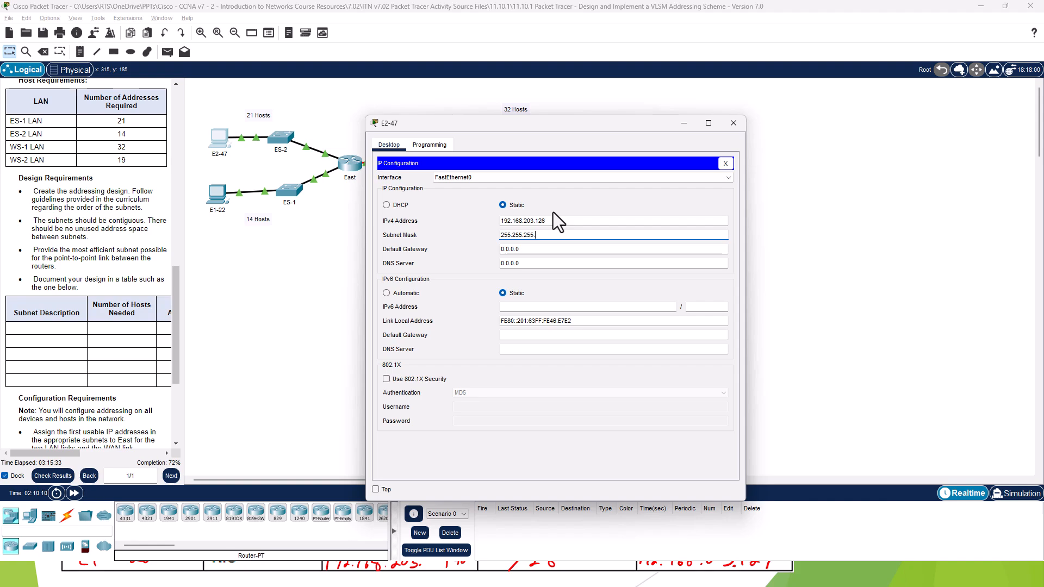
type("224")
key("Tab")
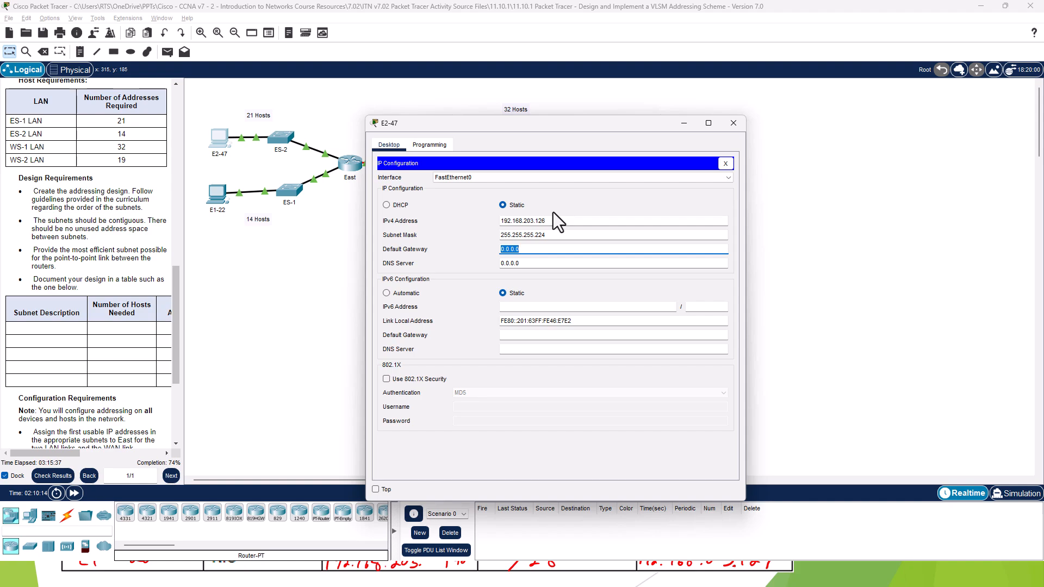
- Set E2-47's IPv4 default gateway to 192.168.203.97 and close the host's window
type("192.168.203.97")
key("Return")
left_click(732, 123)
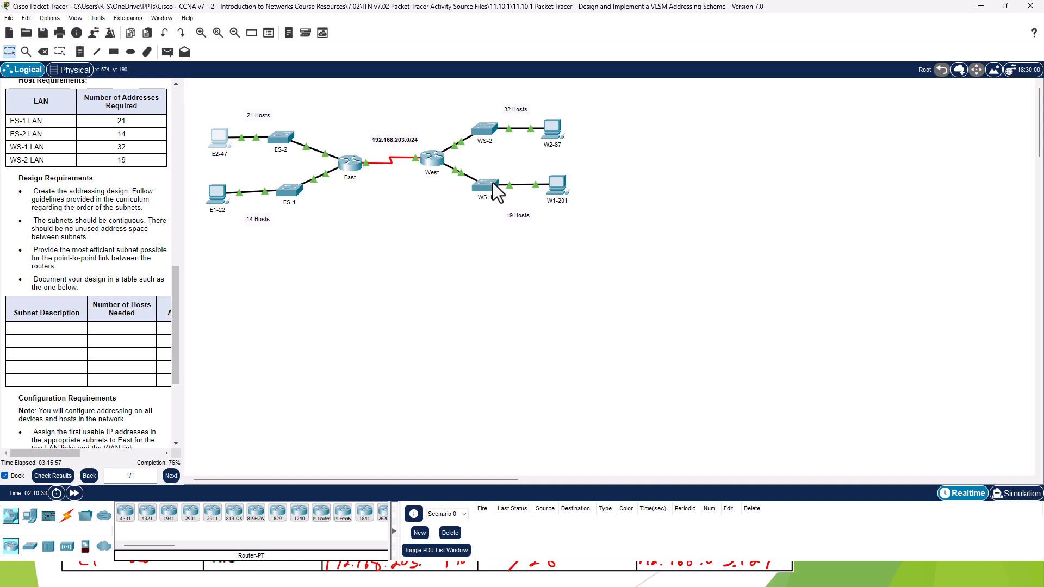
- Open host W1-201's IP configuration and set its static IPv4 address to 192.168.203.94
left_click_drag(557, 184, 557, 188)
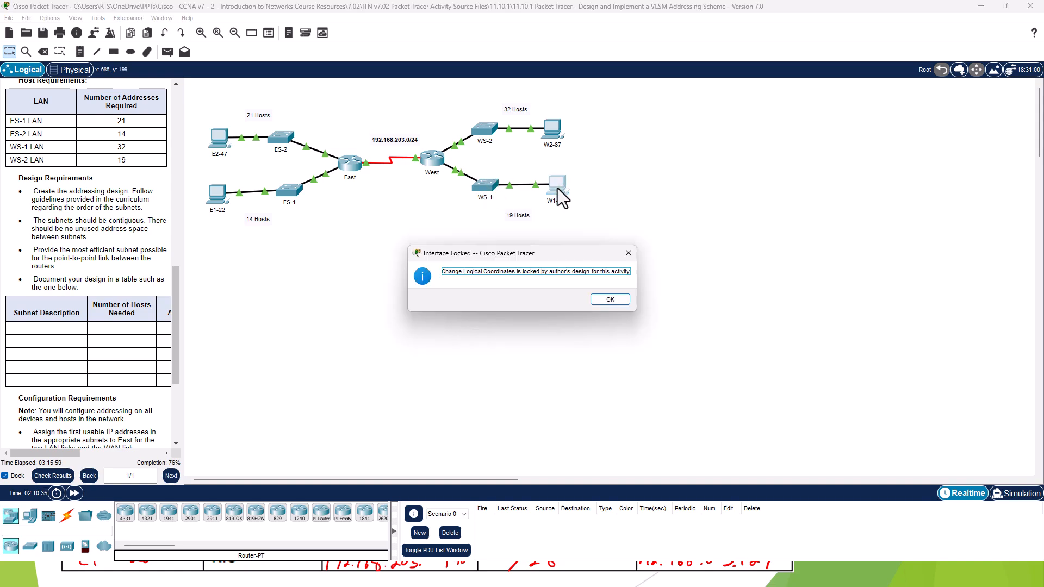
left_click(607, 301)
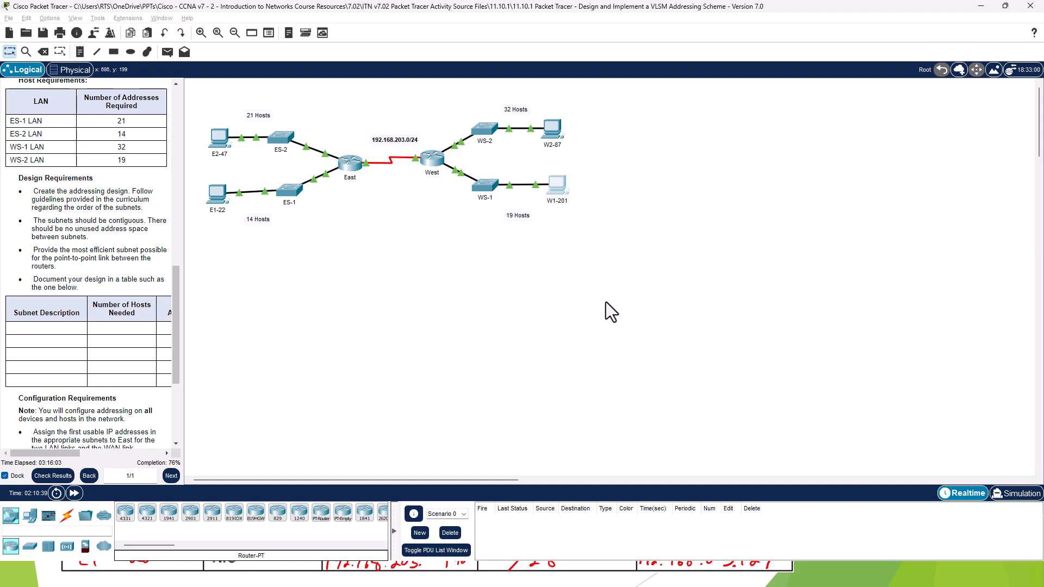
left_click(553, 180)
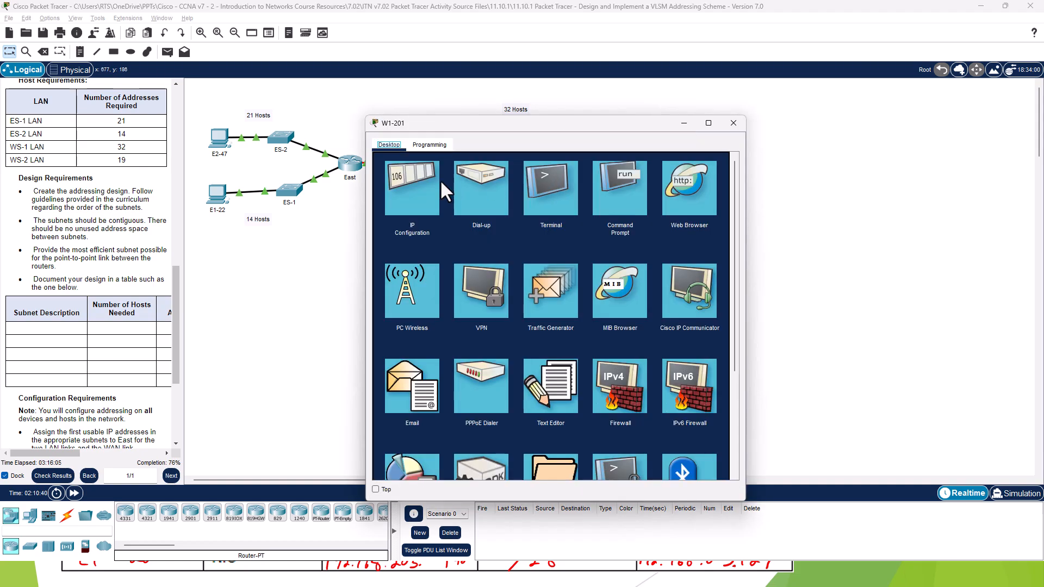
left_click(423, 180)
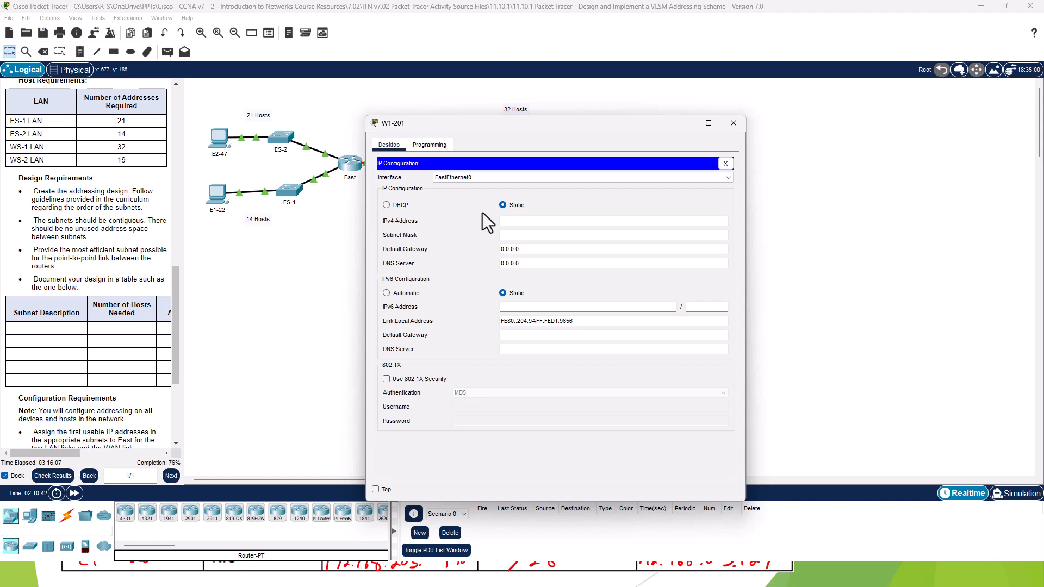
left_click(526, 220)
type("192.168.203.94")
key("Tab")
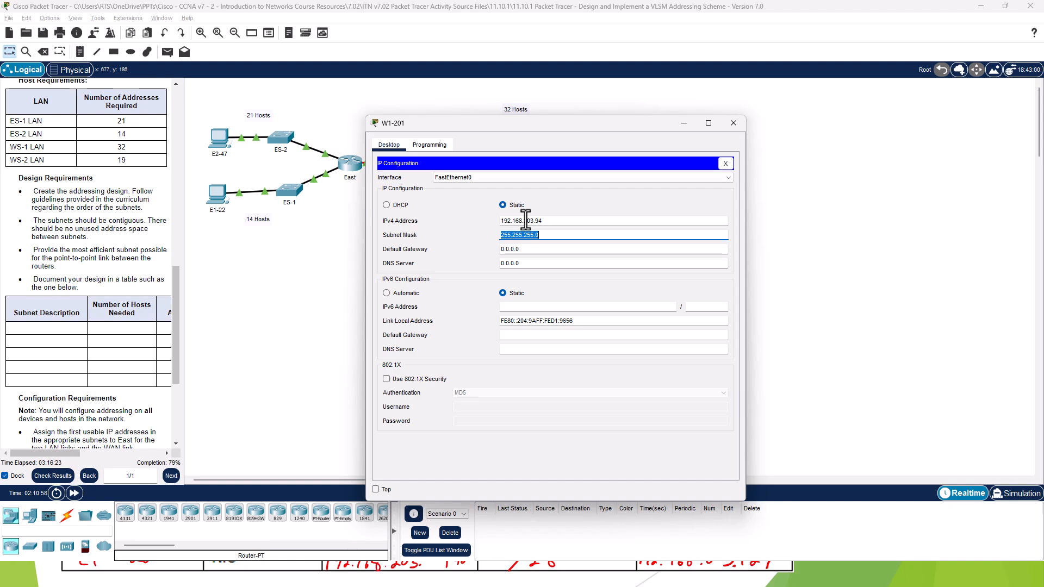
- Set W1-201's subnet mask to 255.255.255.224 and its IPv4 default gateway to 192.168.203.65, and close the host's window
type("255.255.255.22")
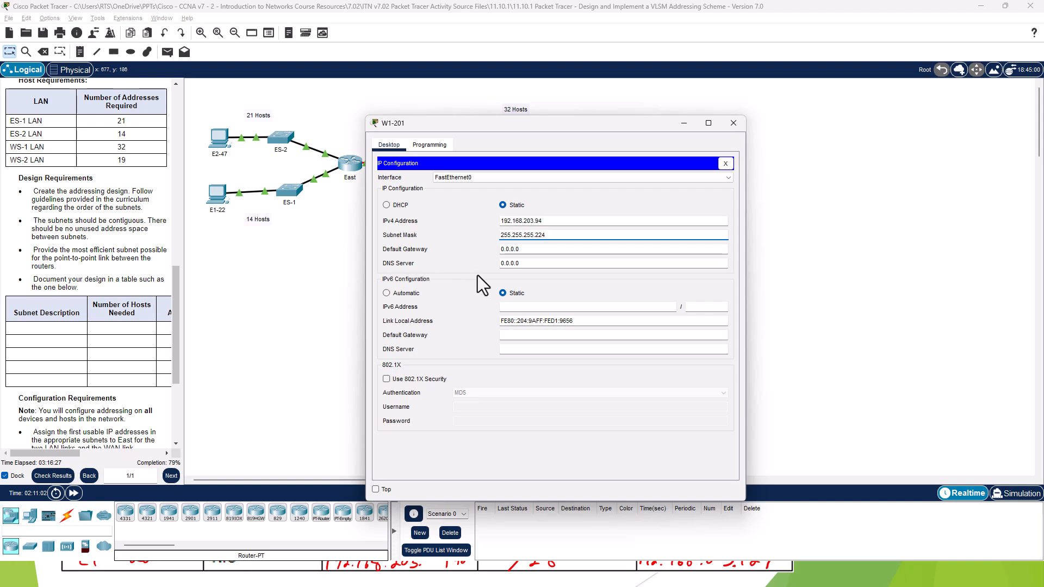
type("4")
key("Tab")
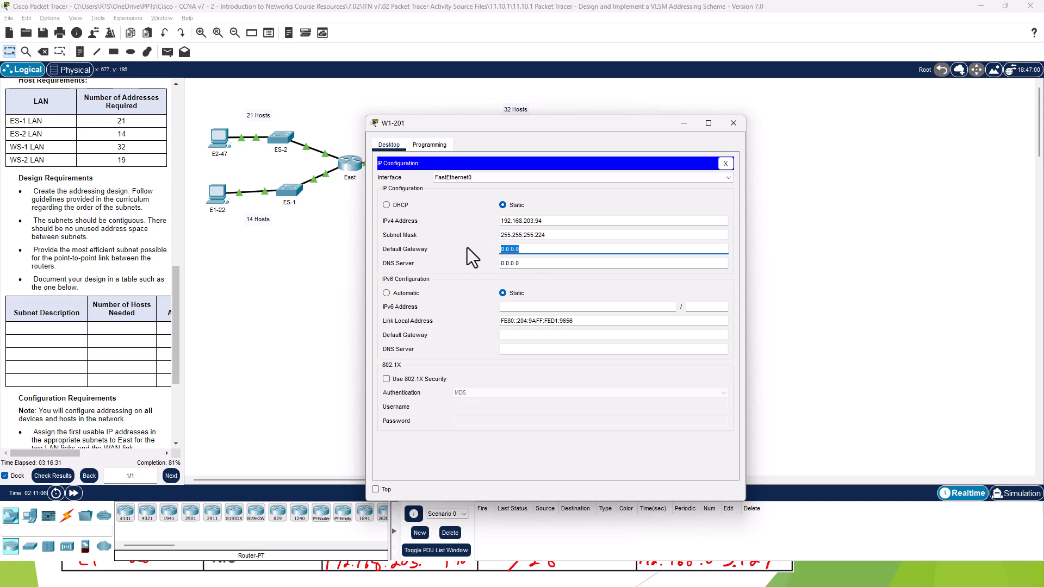
type("192.168.203.")
left_click(467, 326)
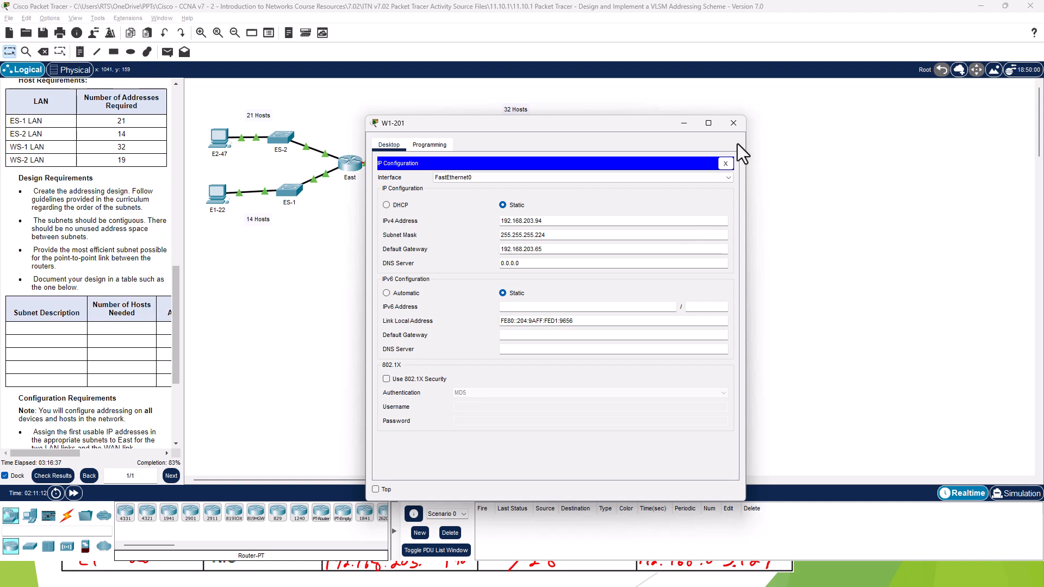
left_click(731, 129)
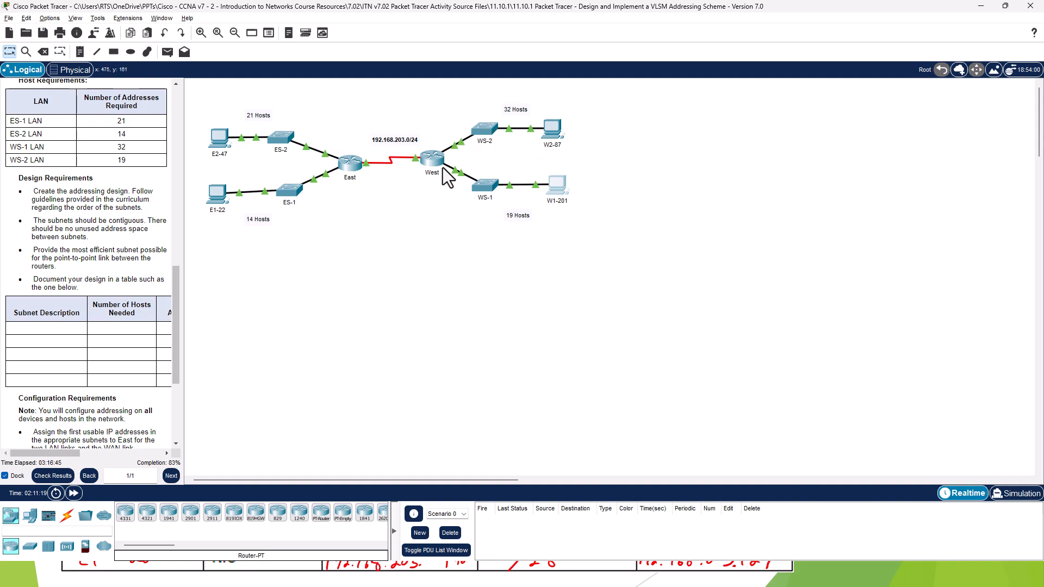
- Open host W2-87's IP configuration and set its static IPv4 address to 192.168.203.62
left_click(556, 134)
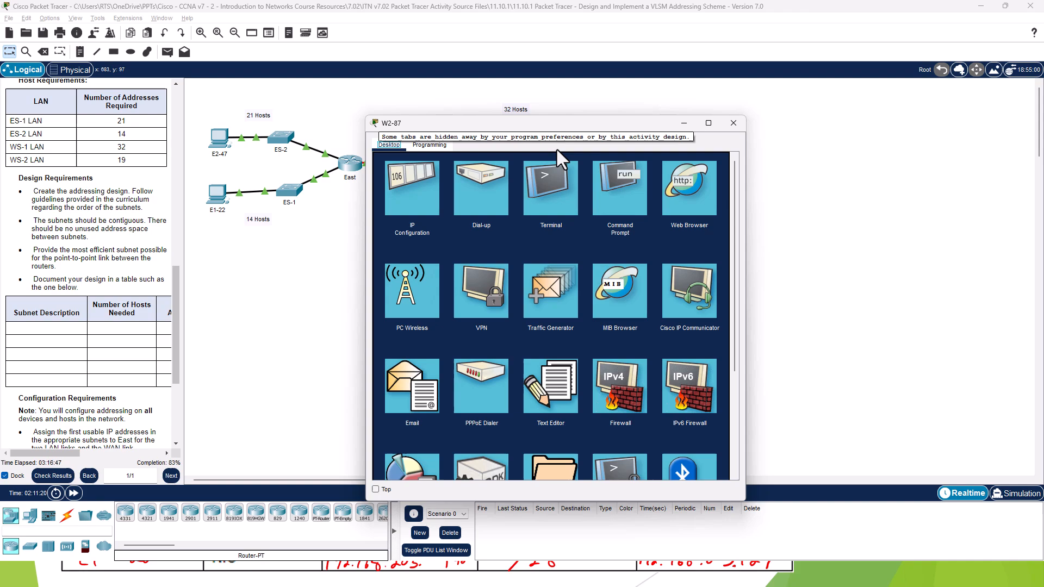
left_click(415, 196)
left_click(533, 220)
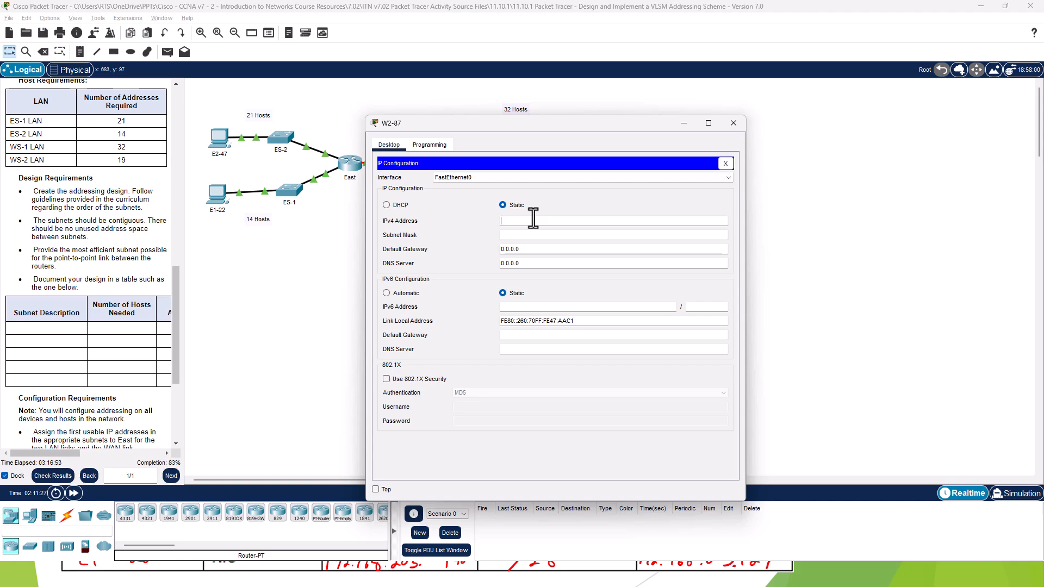
type("192.168.203.62")
- Set W2-87's subnet mask to 255.255.255.192 and its IPv4 default gateway to 192.168.203.1, and close the host's window
left_click(560, 235)
type("192")
left_click_drag(598, 252, 432, 252)
type("192.168.203.")
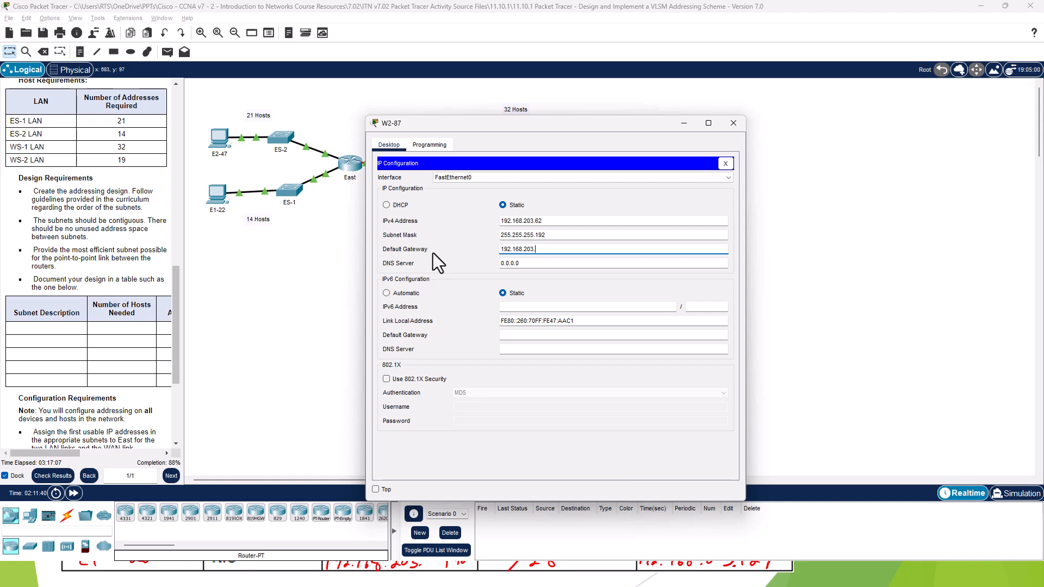
type("1")
left_click(575, 262)
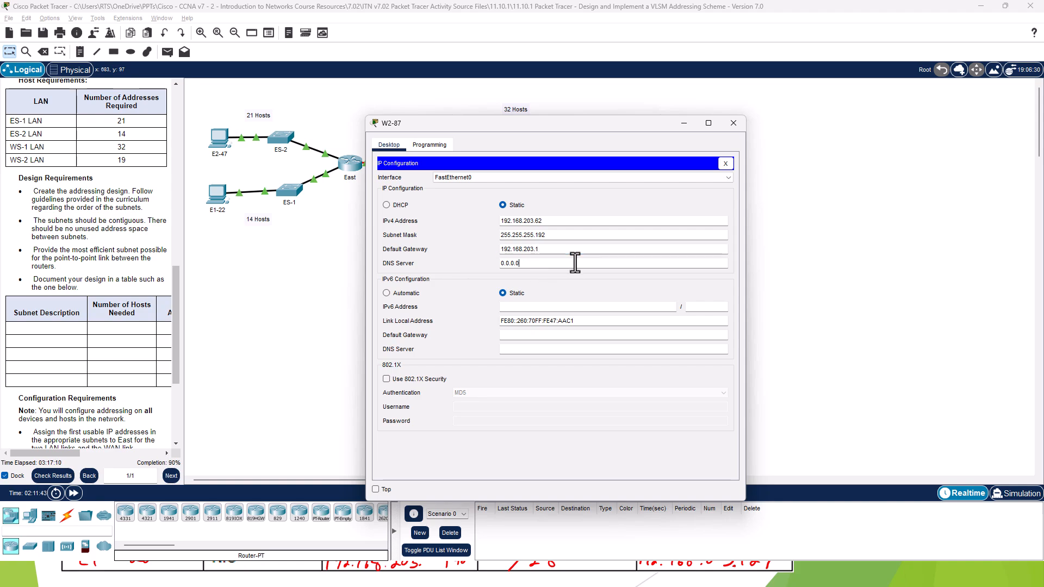
left_click(725, 163)
left_click(734, 122)
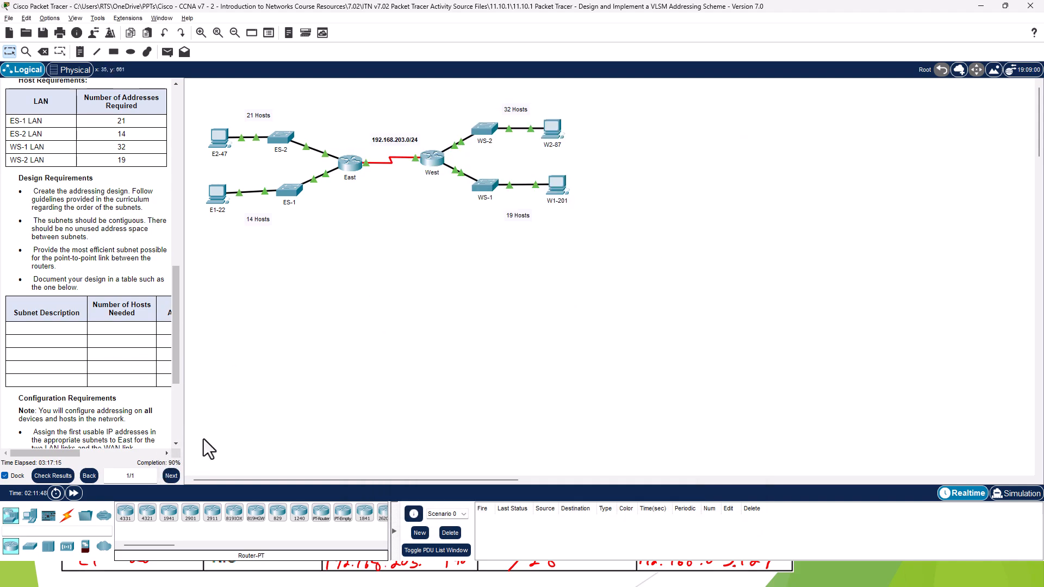
- Check the activity results and examine the assessment items of every device for incorrect entries
left_click(53, 476)
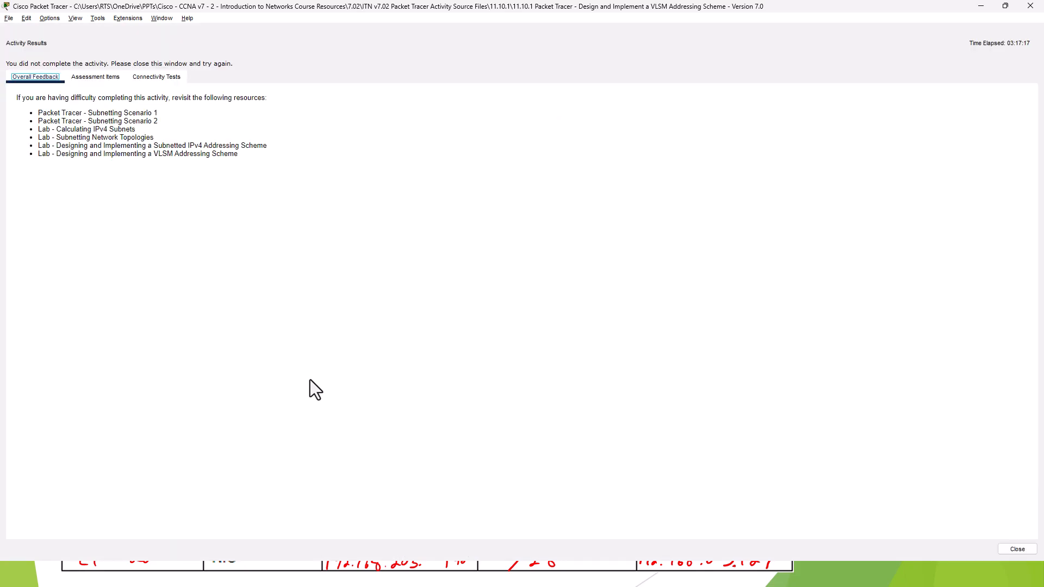
left_click(96, 77)
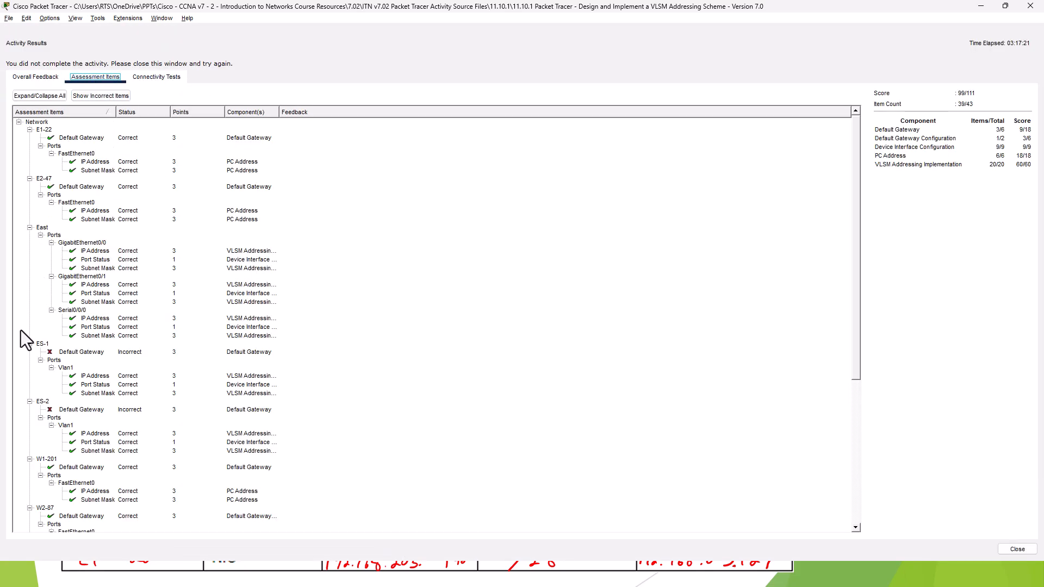
left_click(30, 344)
left_click(30, 352)
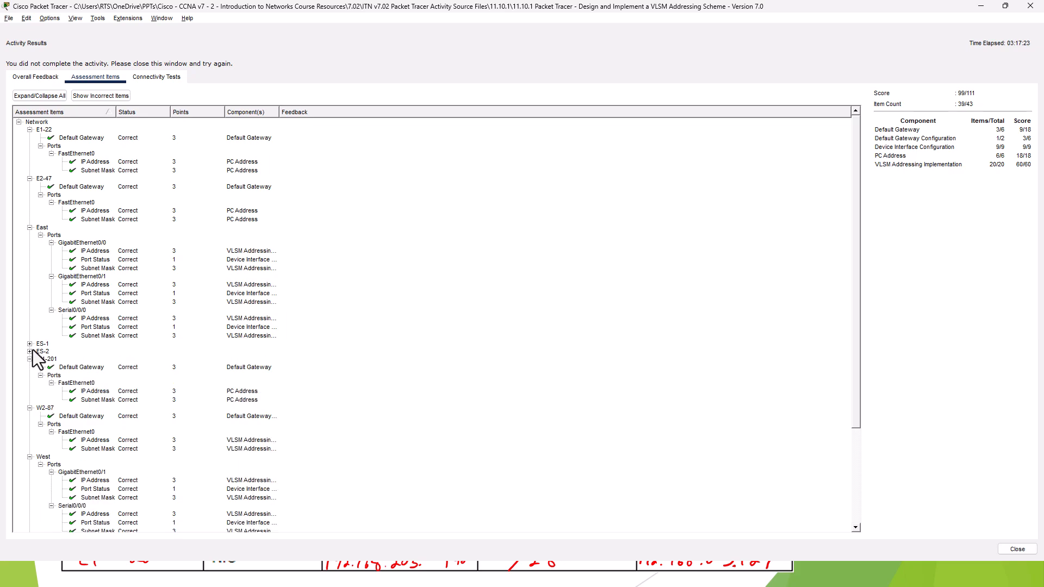
left_click(30, 352)
left_click(29, 344)
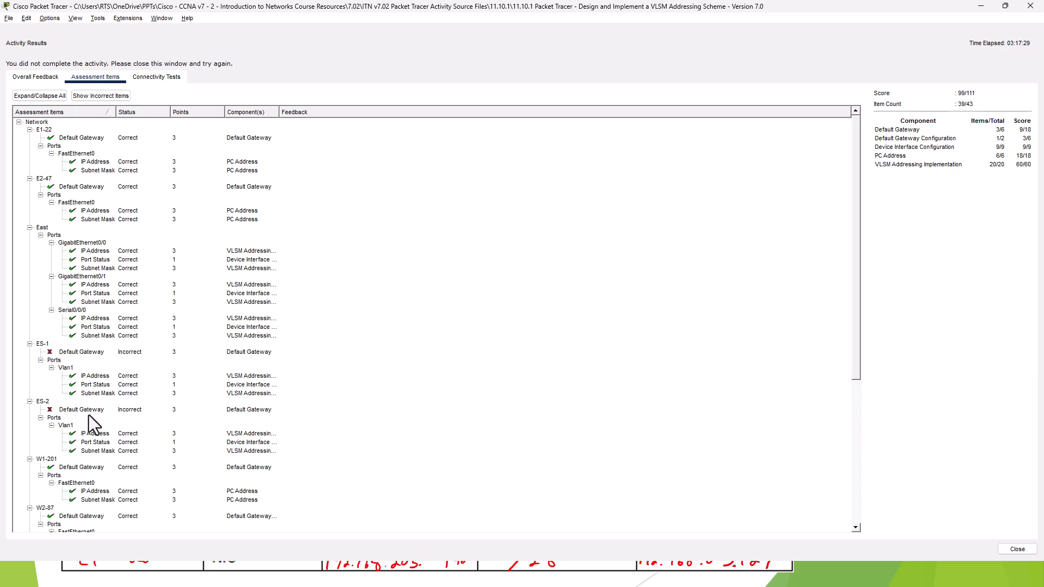
scroll(89, 415, "down", 9)
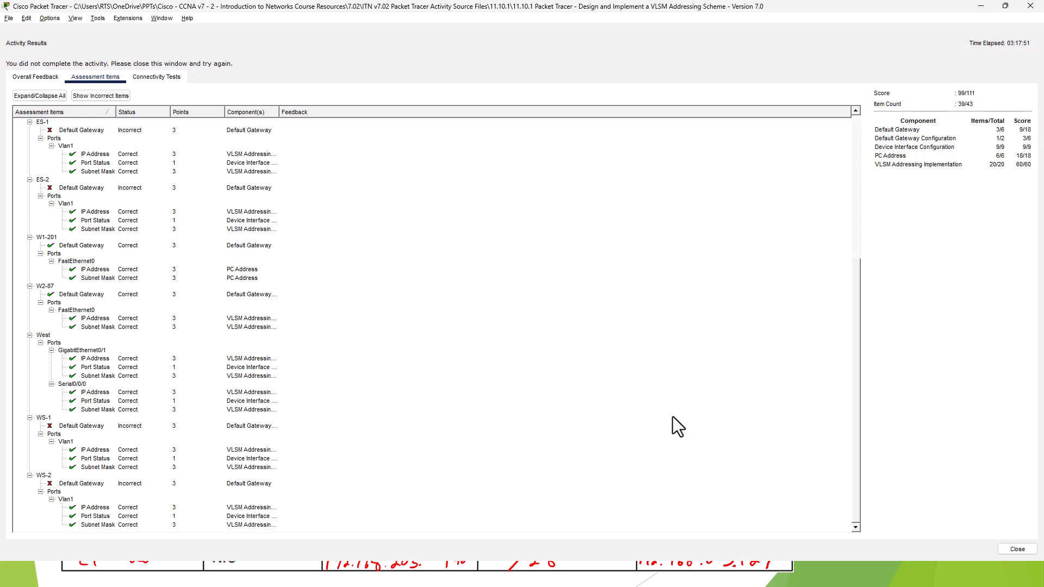
left_click(1006, 548)
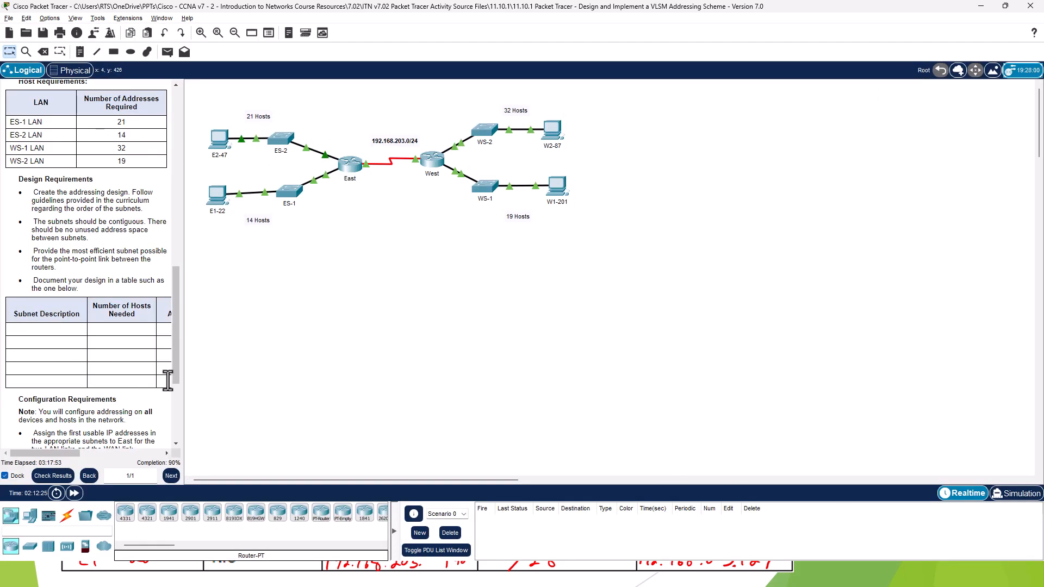
- Widen the activity instructions and review the configuration requirements, design requirements and addressing table
left_click_drag(181, 391, 438, 442)
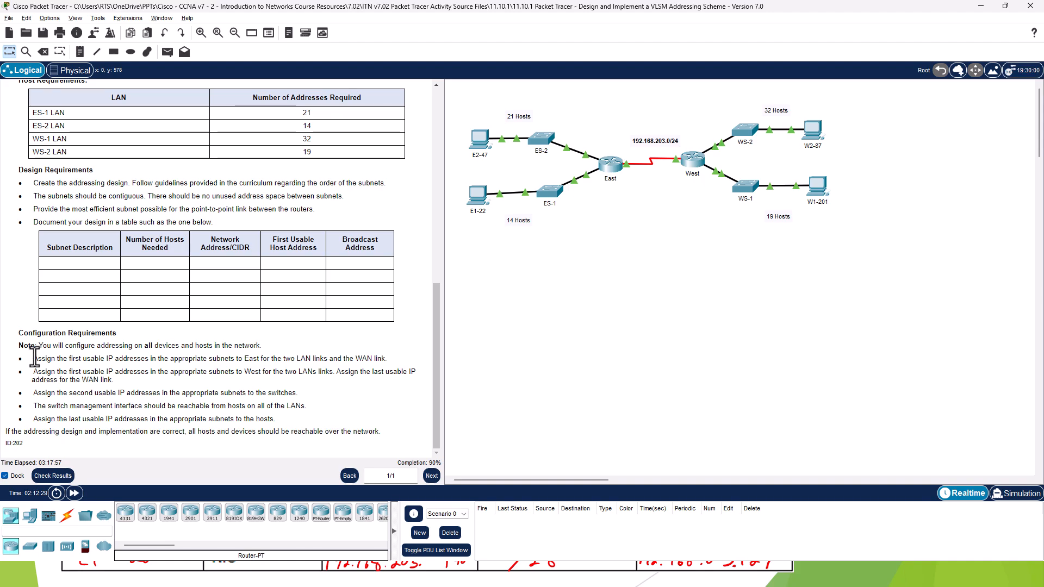
left_click_drag(32, 357, 386, 358)
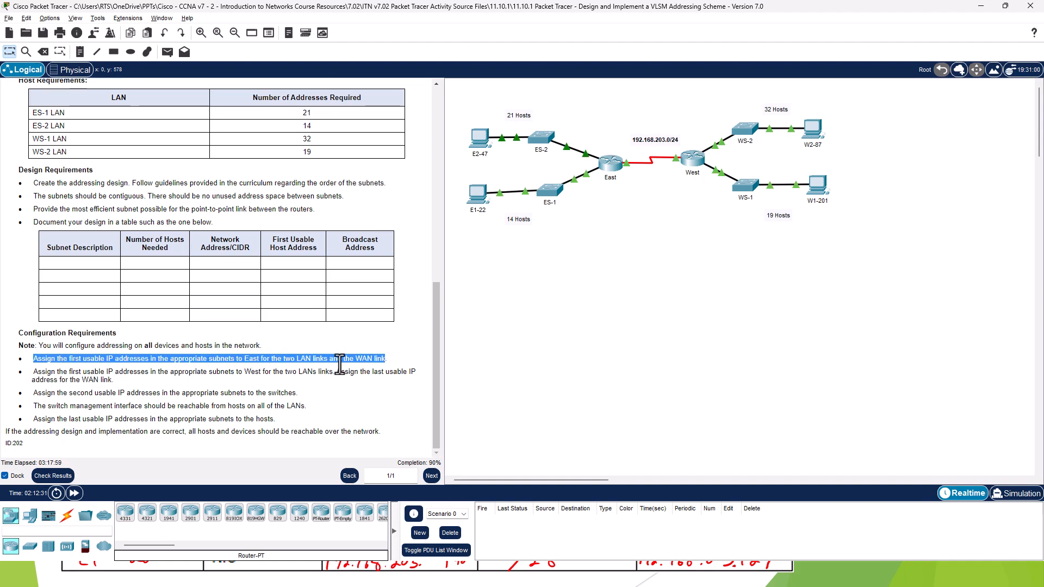
left_click_drag(57, 371, 396, 376)
left_click_drag(47, 392, 309, 403)
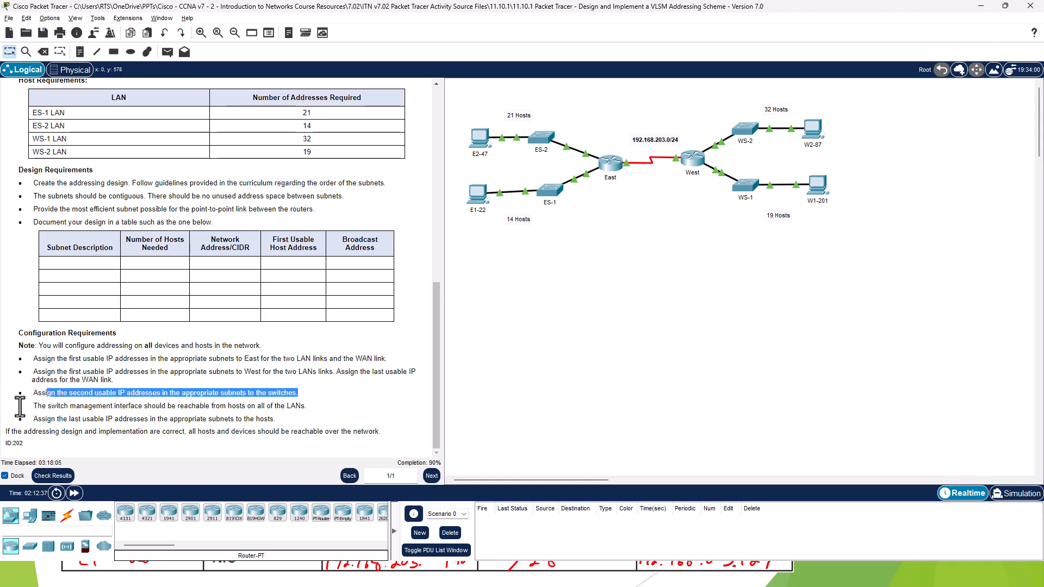
left_click_drag(37, 405, 314, 408)
left_click_drag(47, 418, 289, 417)
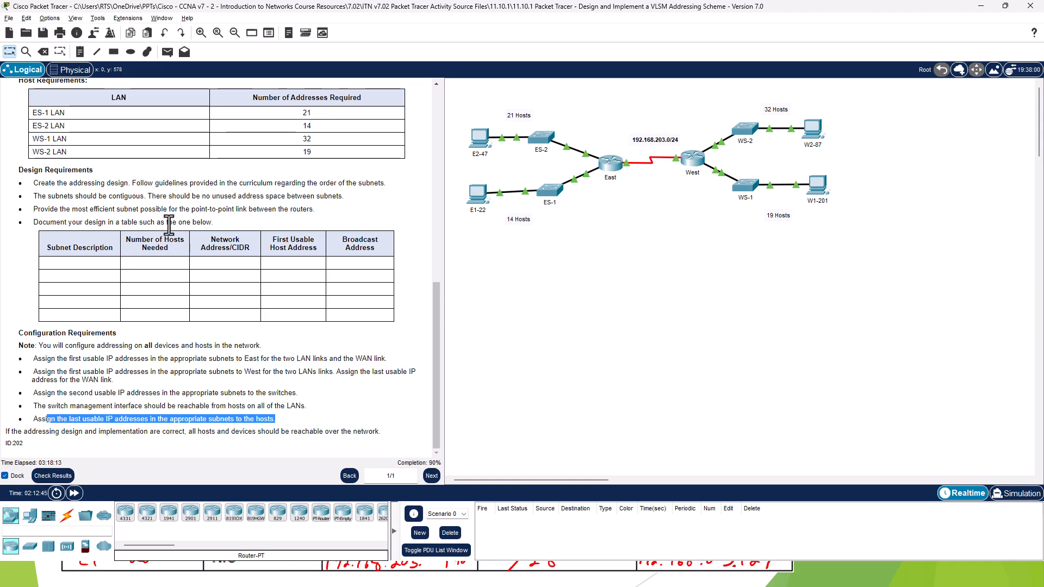
left_click(129, 219)
left_click_drag(124, 220, 281, 183)
scroll(239, 250, "up", 5)
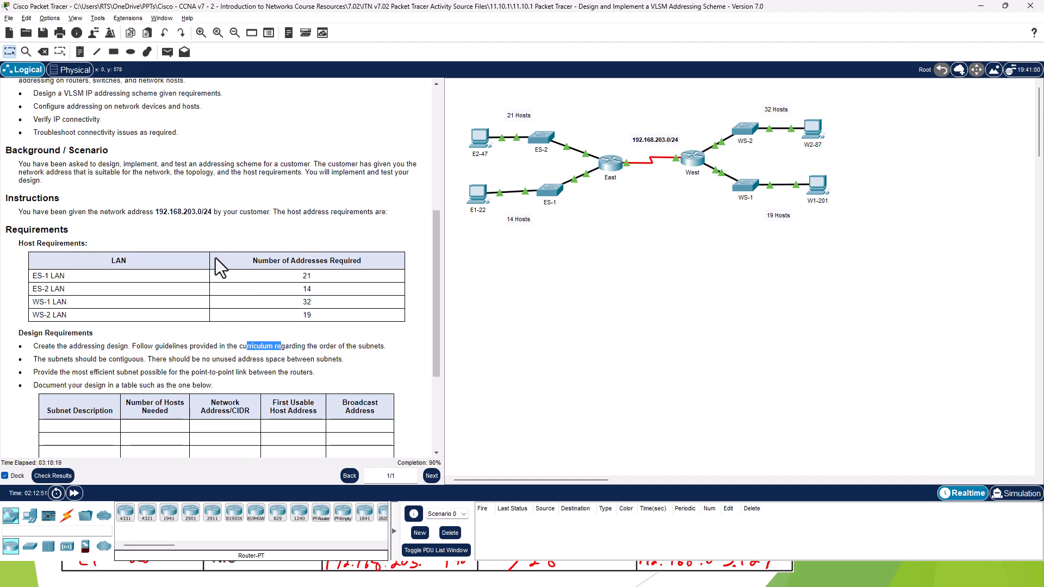
scroll(215, 258, "up", 4)
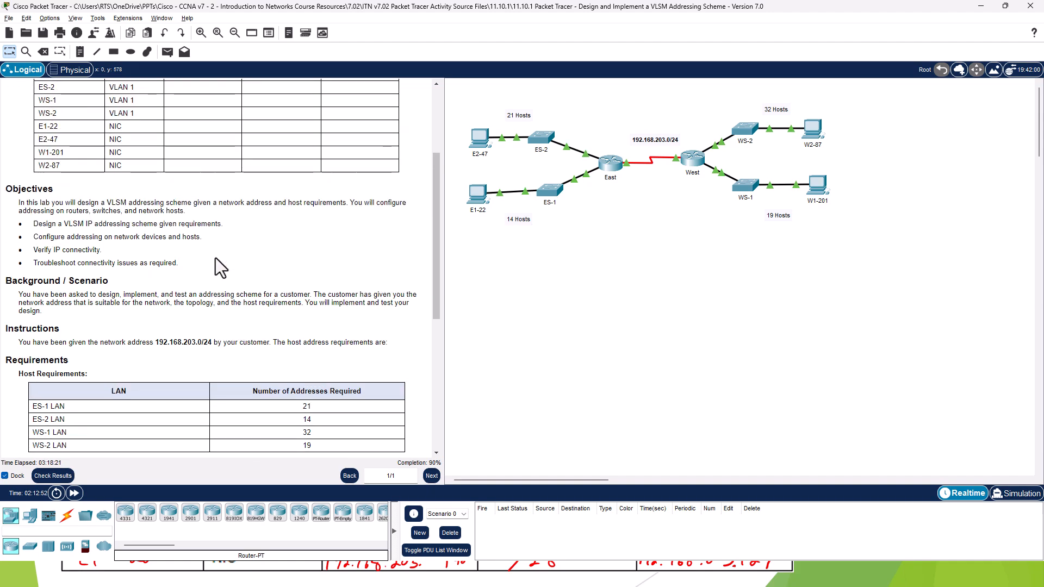
scroll(215, 258, "up", 5)
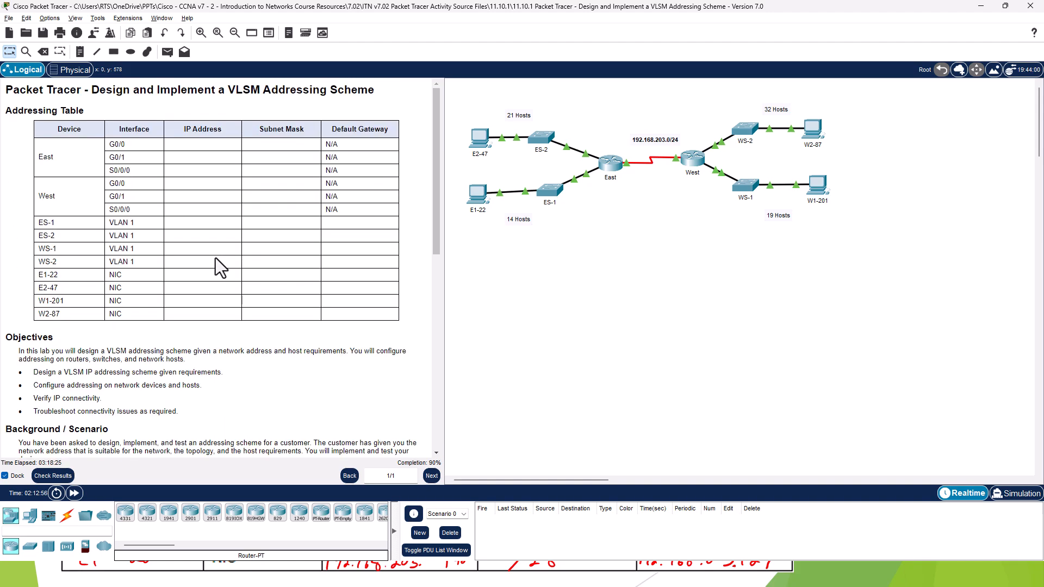
scroll(215, 258, "down", 10)
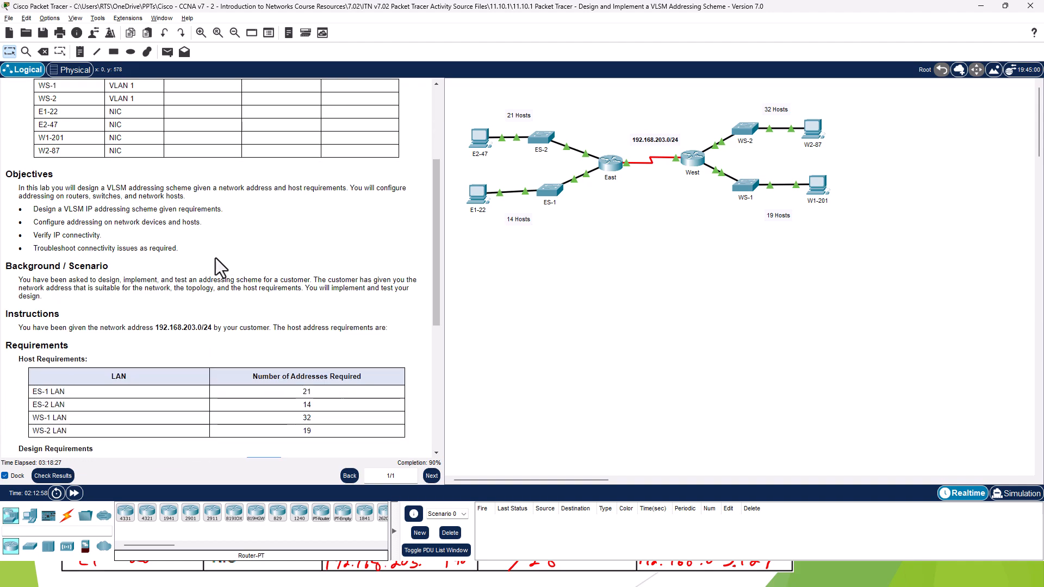
scroll(215, 258, "down", 5)
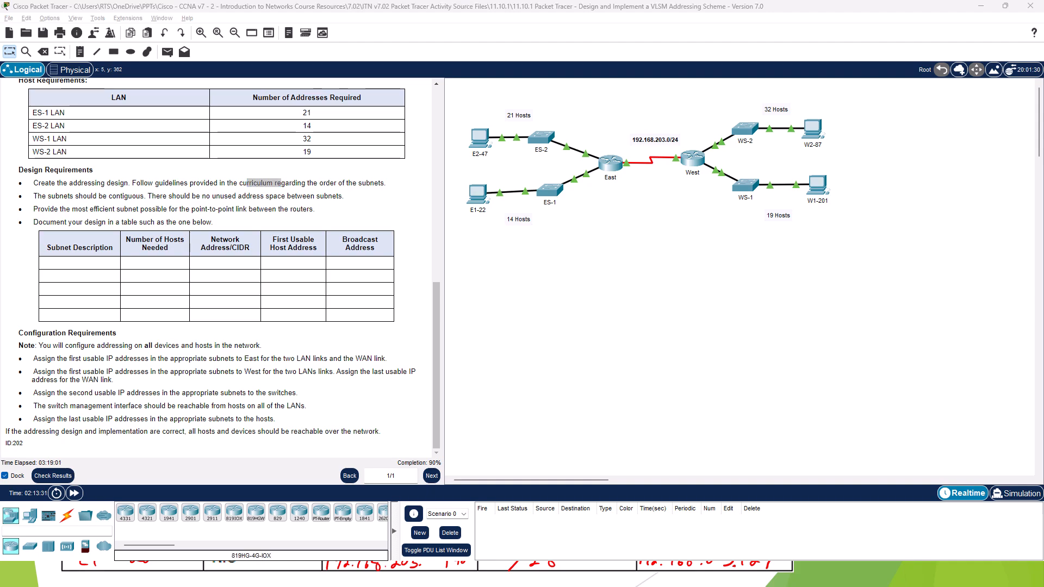
- On switch ES-1, return to global configuration mode, set the IP default gateway to 192.168.203.129, and close the switch's window
left_click(628, 278)
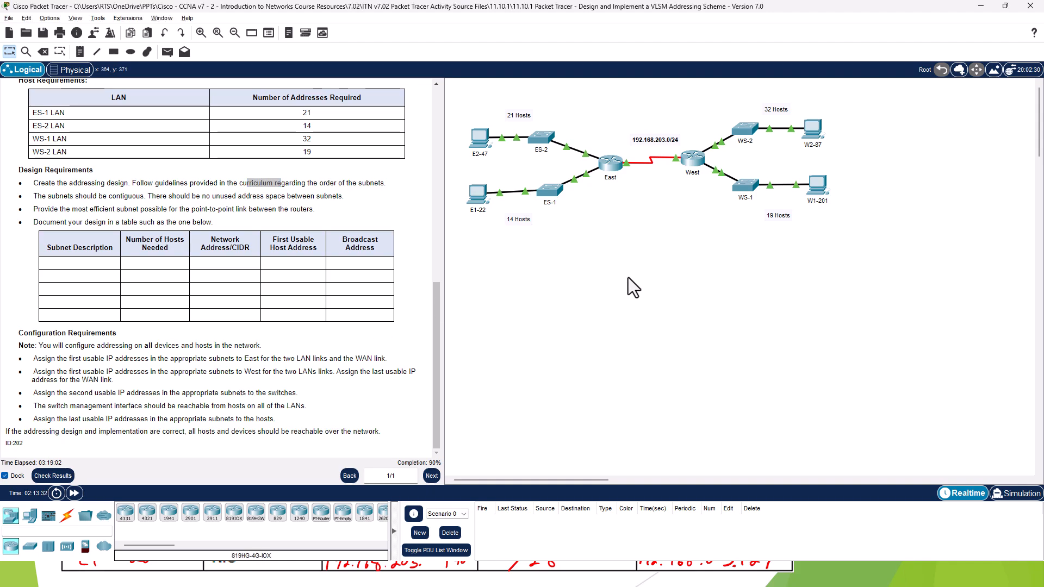
left_click(549, 195)
key("Return")
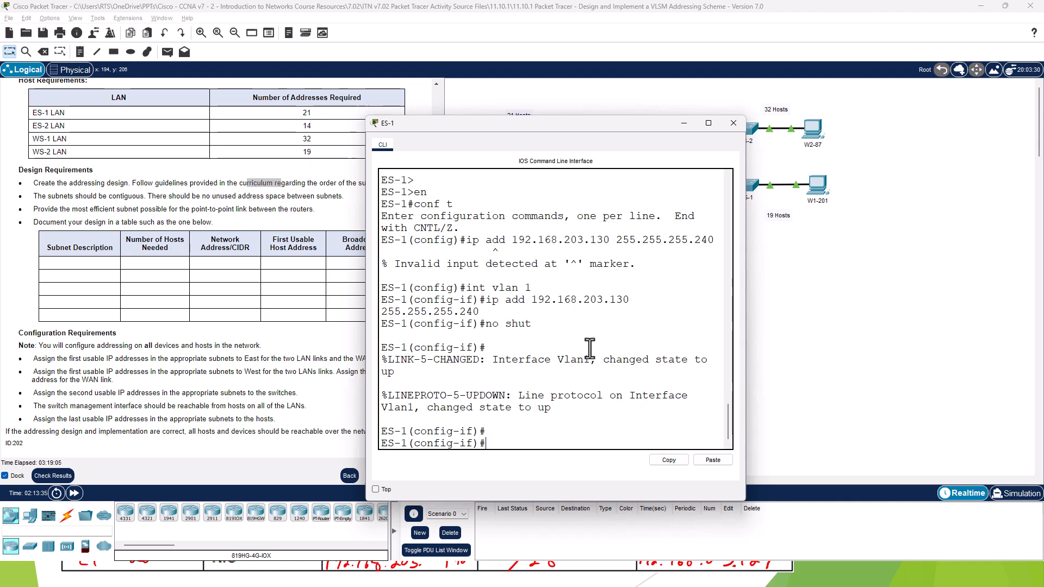
type("exit")
key("Return")
type("ip d")
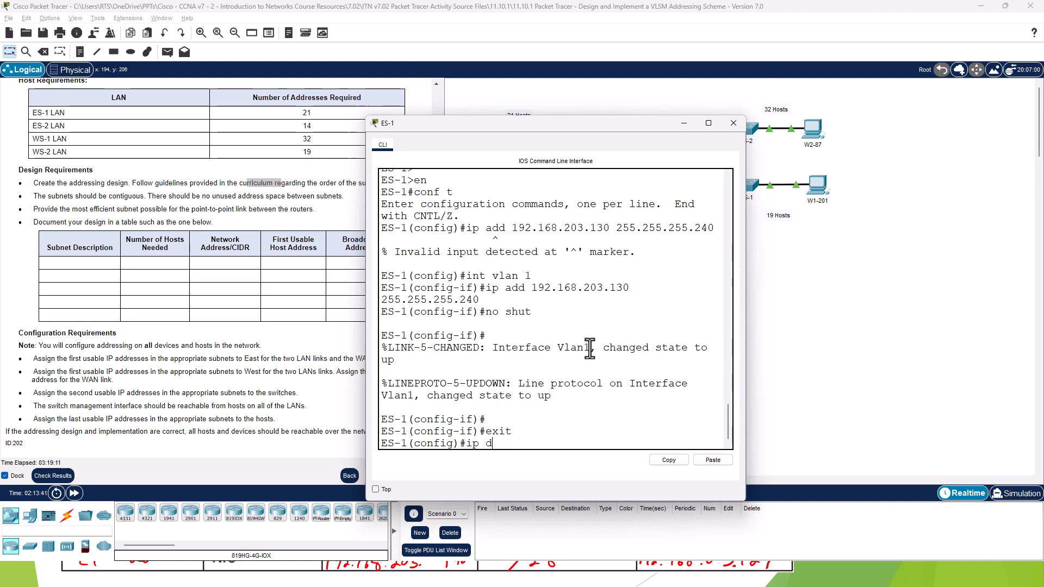
key("Tab")
type("e")
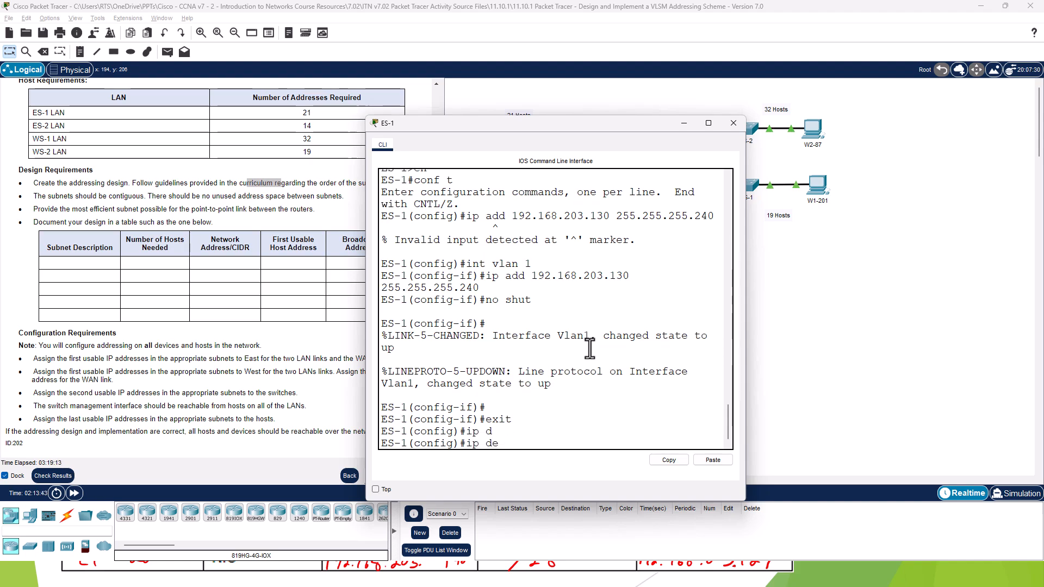
key("Tab")
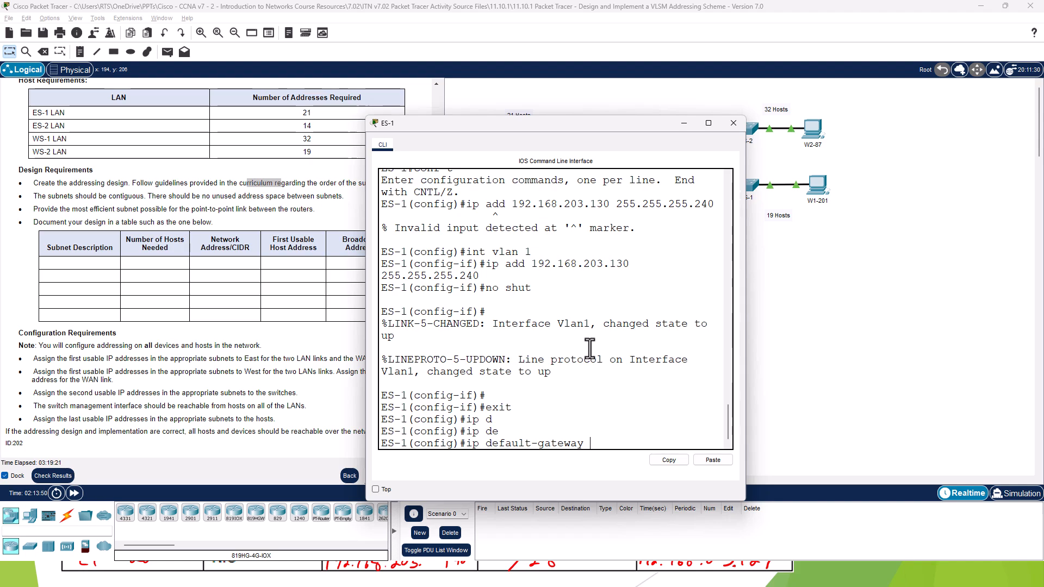
type("192.1")
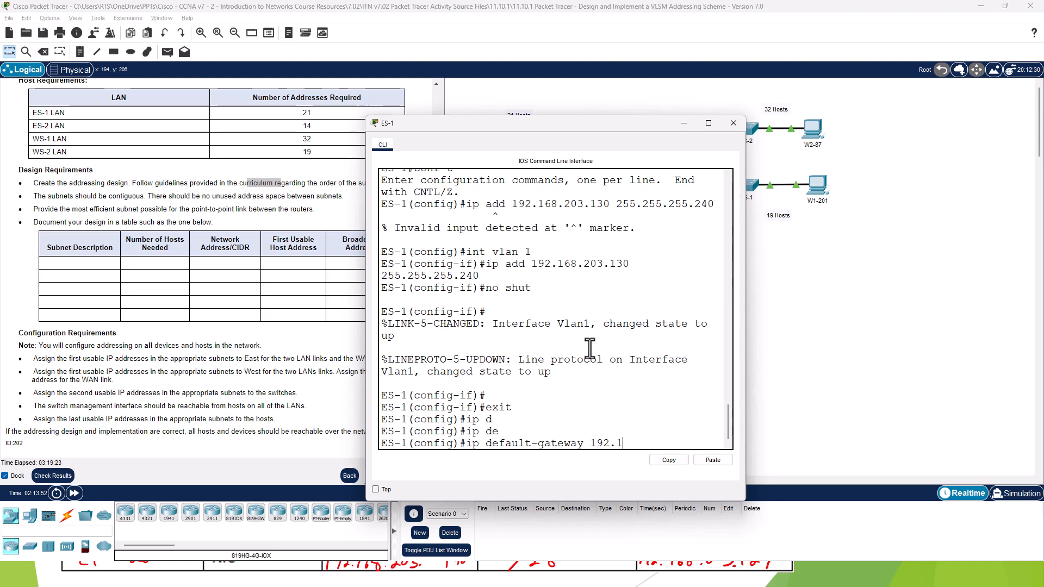
type("68.203.129")
left_click_drag(504, 126, 585, 113)
key("Return")
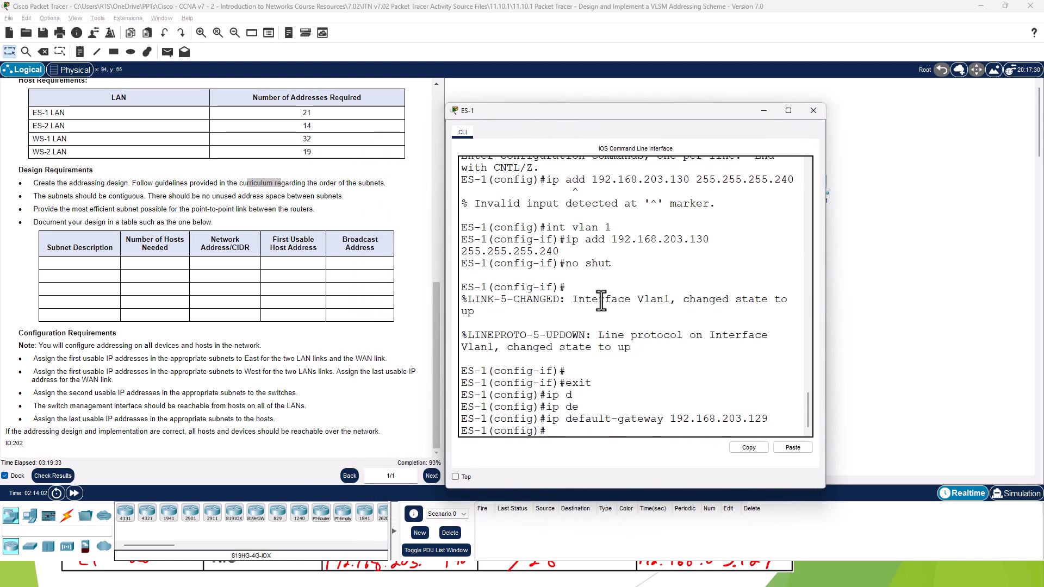
left_click(817, 113)
- On switch ES-2, leave interface configuration, set the IP default gateway to 192.168.203.97, and close the switch's window
left_click(549, 190)
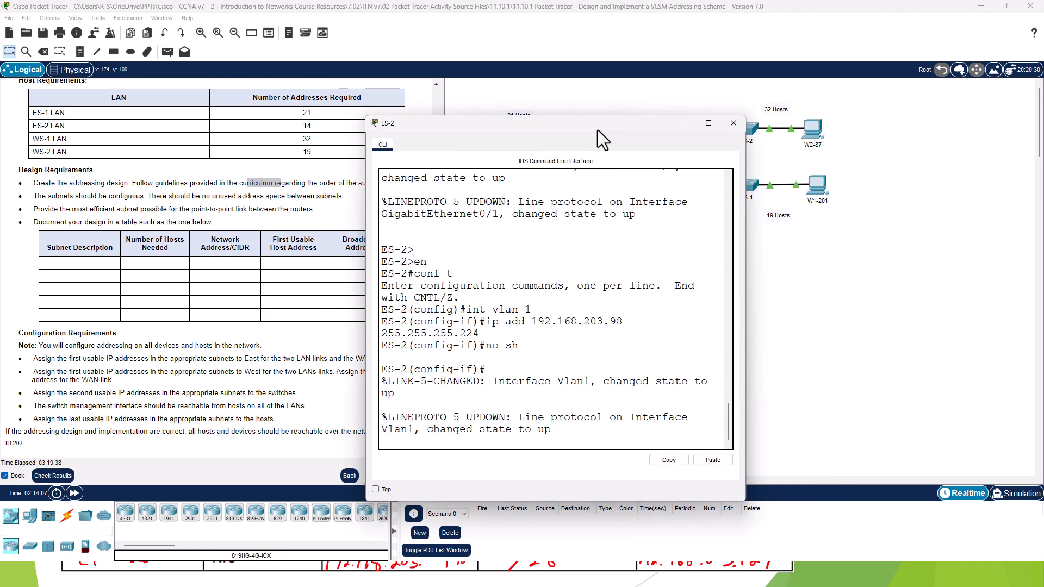
left_click_drag(598, 131, 677, 114)
key("Return")
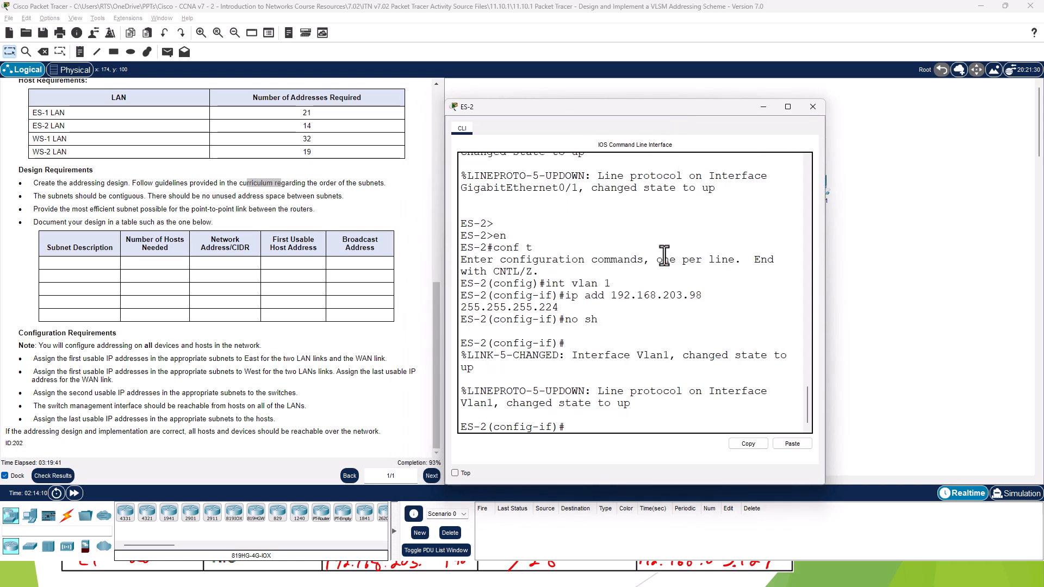
type("exit")
key("Return")
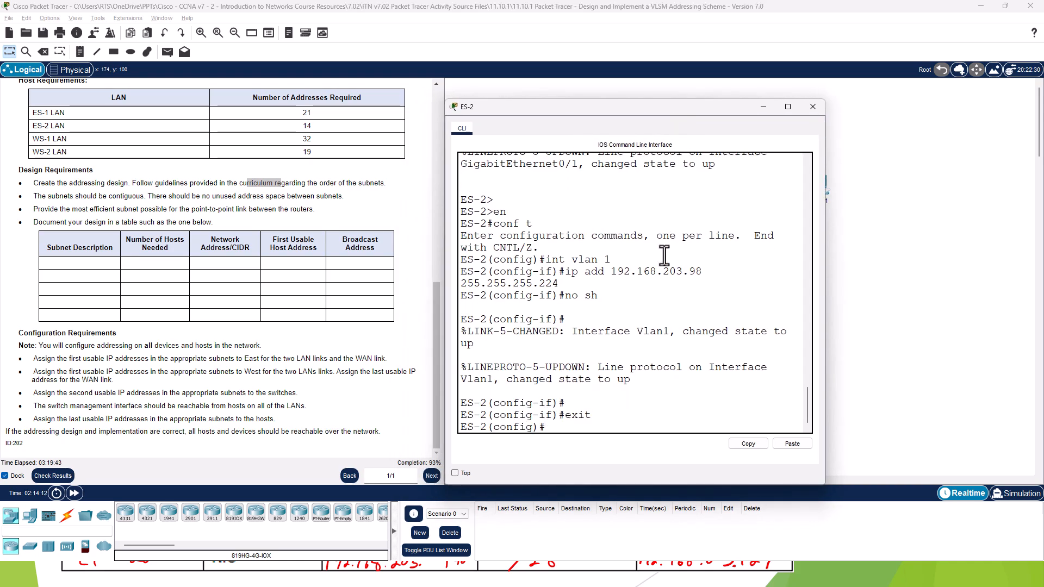
type("ip de")
key("Tab")
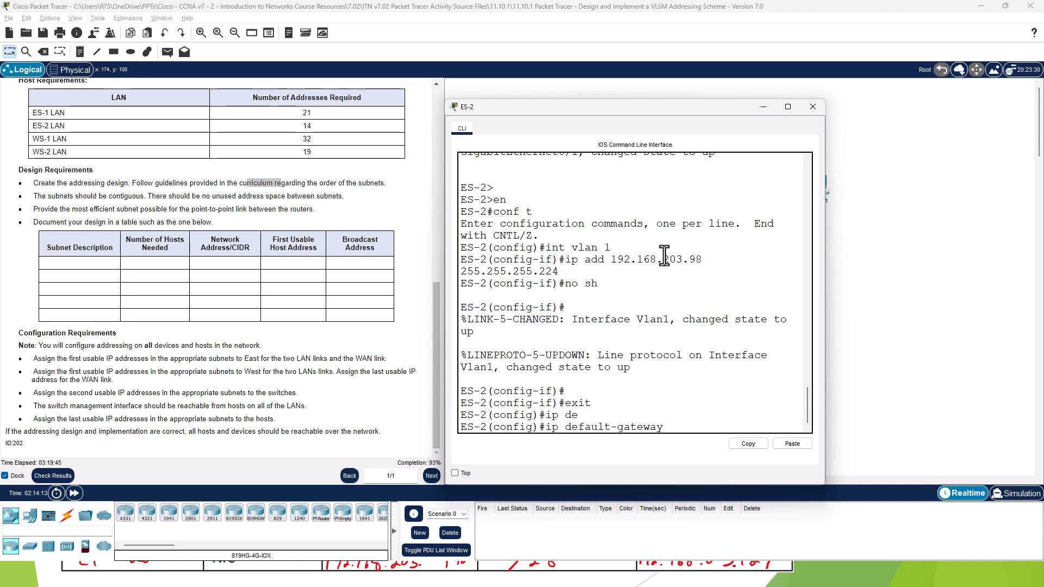
type("192.168.203.97")
key("Return")
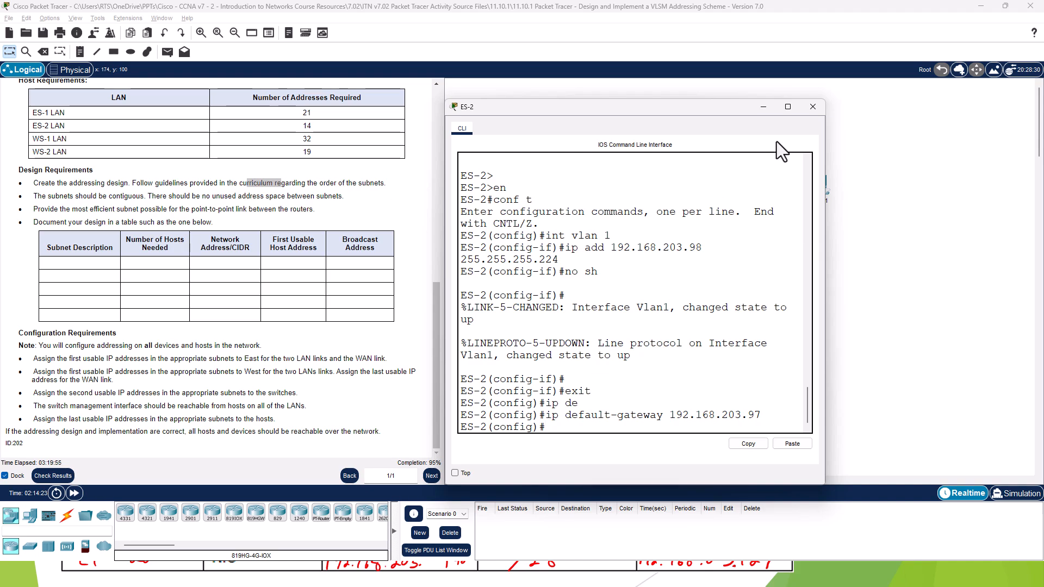
left_click(812, 108)
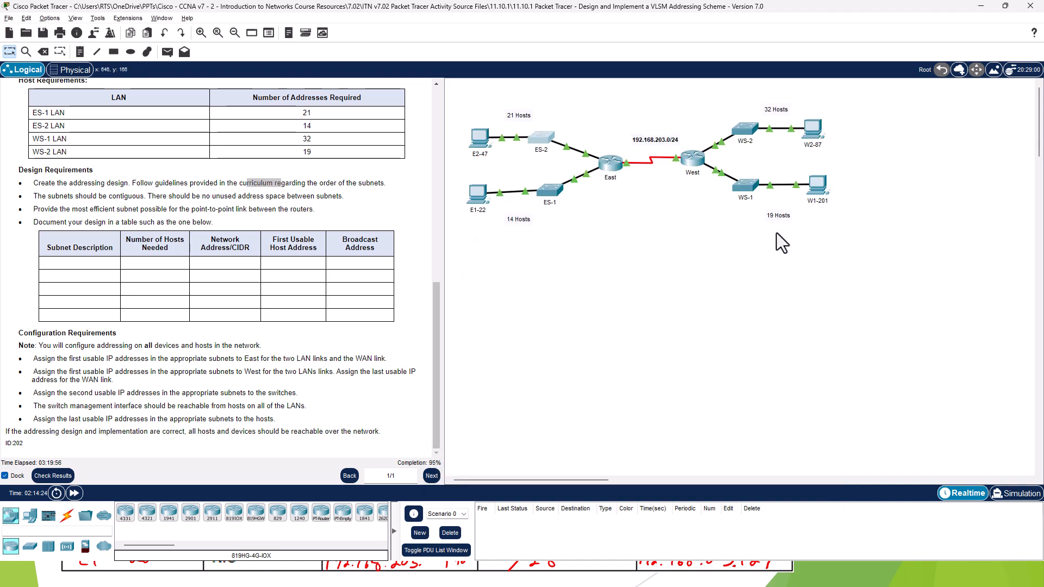
- On switch WS-1, exit to global configuration mode, set the IP default gateway to 192.168.203.65, and close the switch's window
left_click(745, 186)
left_click_drag(579, 120, 669, 91)
key("Return")
key("Return")
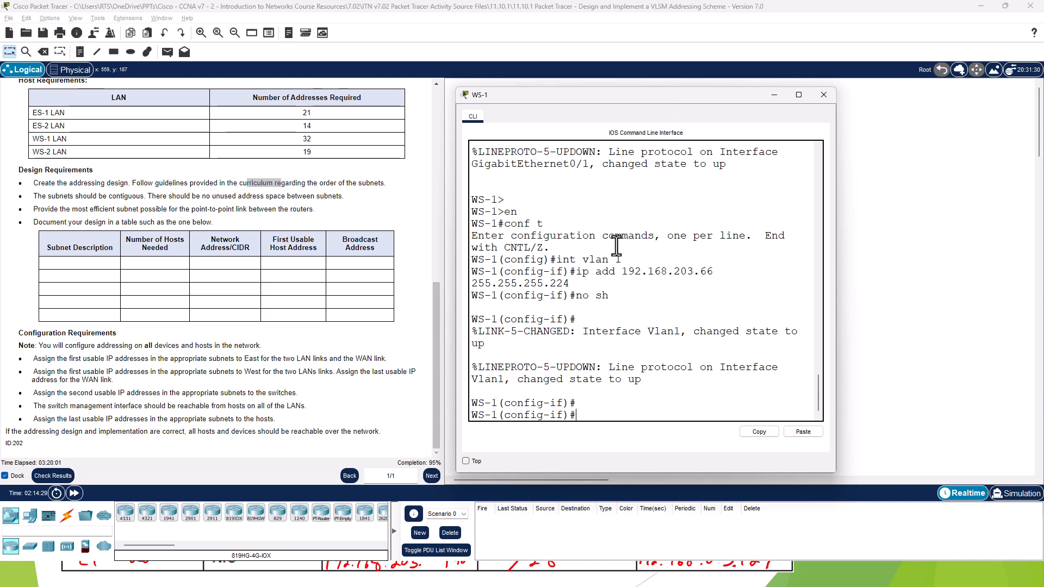
type("exit")
key("Return")
type("ip dew")
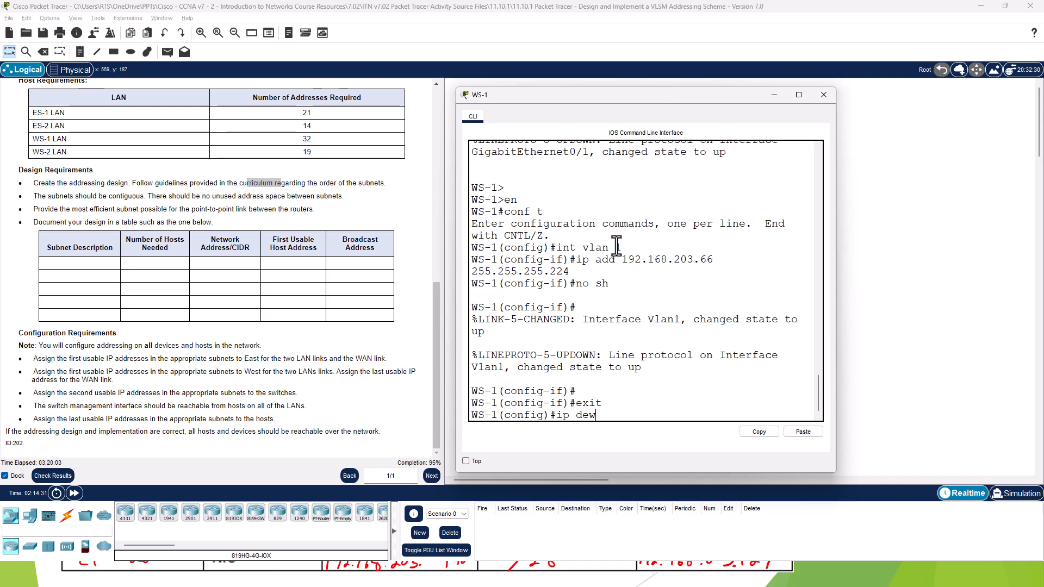
key("BackSpace")
key("Tab")
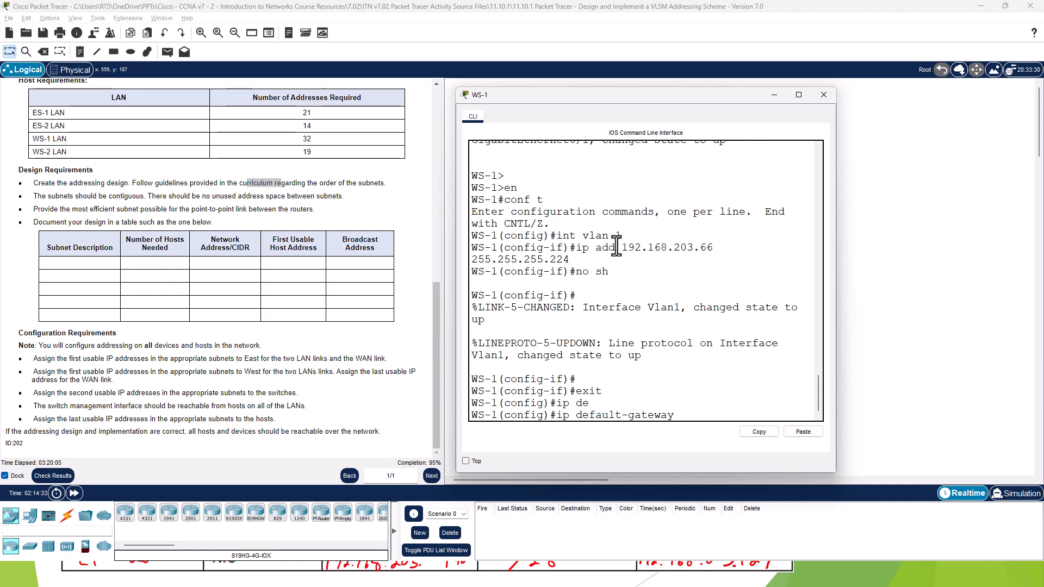
type("192.168.203.65")
key("Return")
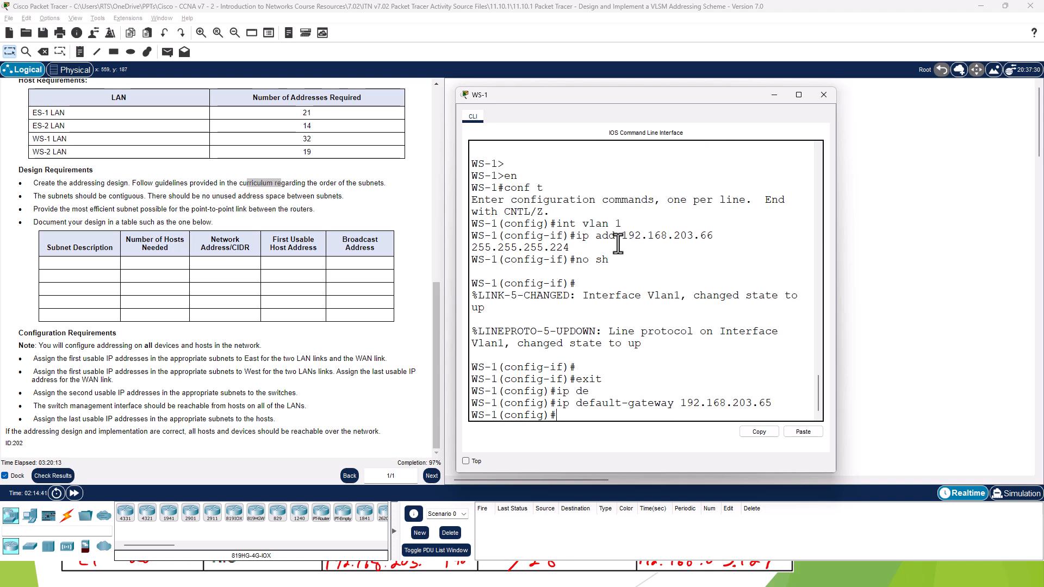
left_click(823, 96)
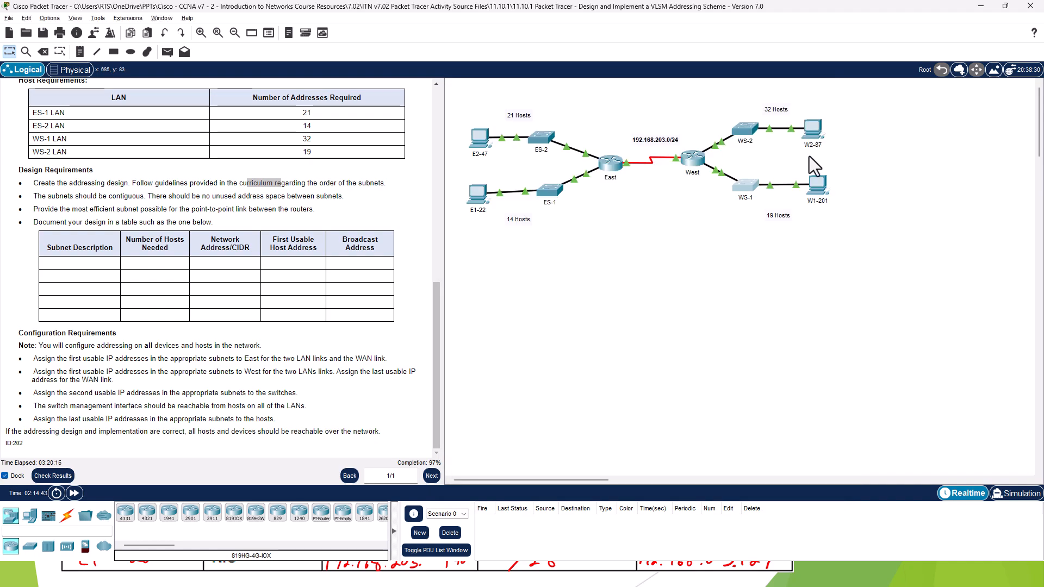
- On switch WS-2, exit interface configuration, set the IP default gateway to 192.168.203.1, and close the switch's window
left_click(729, 135)
key("Return")
key("Return")
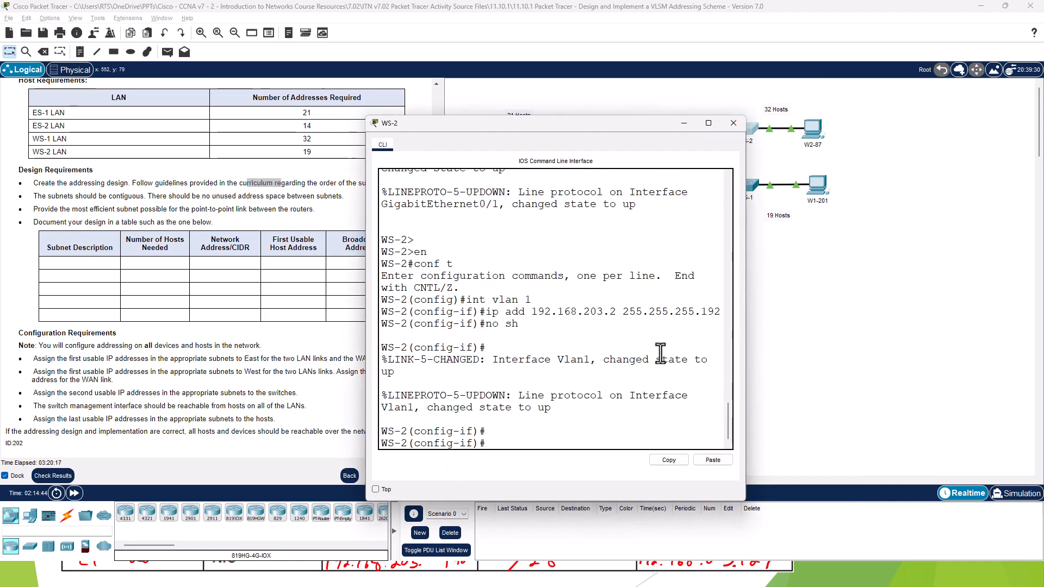
type("exit")
key("Return")
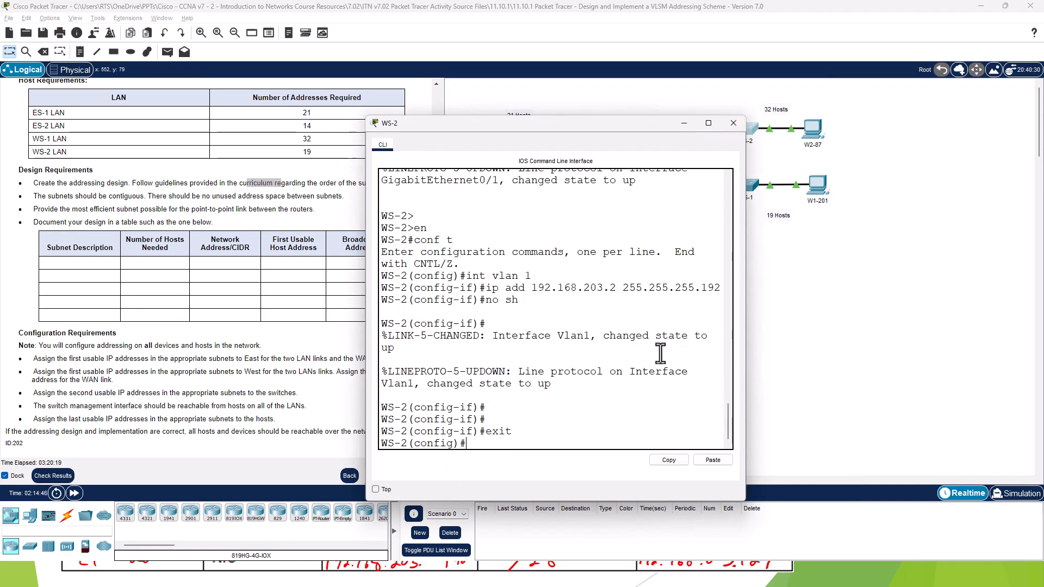
type("ip de")
key("Tab")
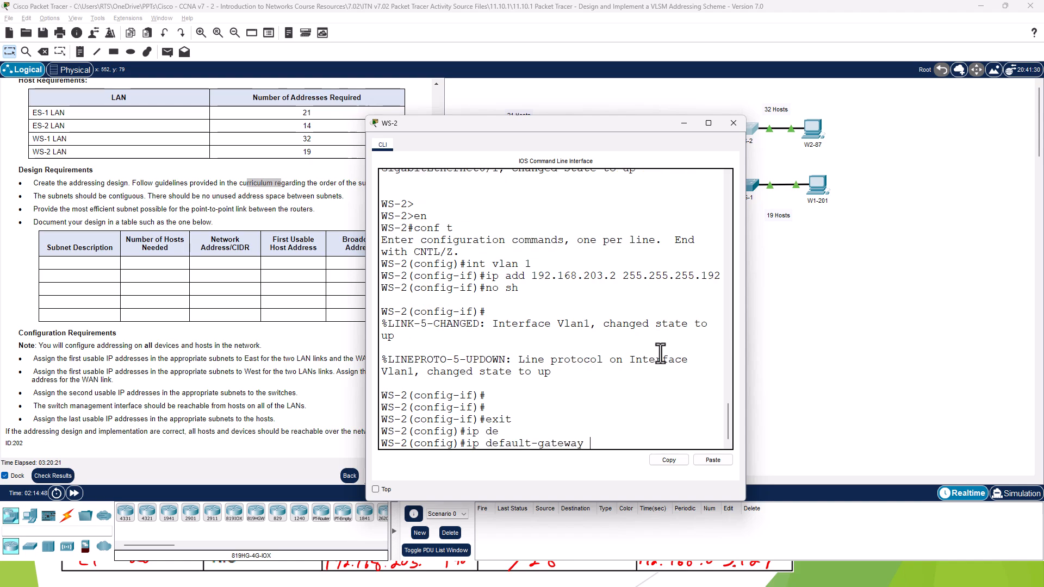
type("9\\")
key("BackSpace")
key("BackSpace")
type("192.168.203.1")
key("Return")
left_click(733, 123)
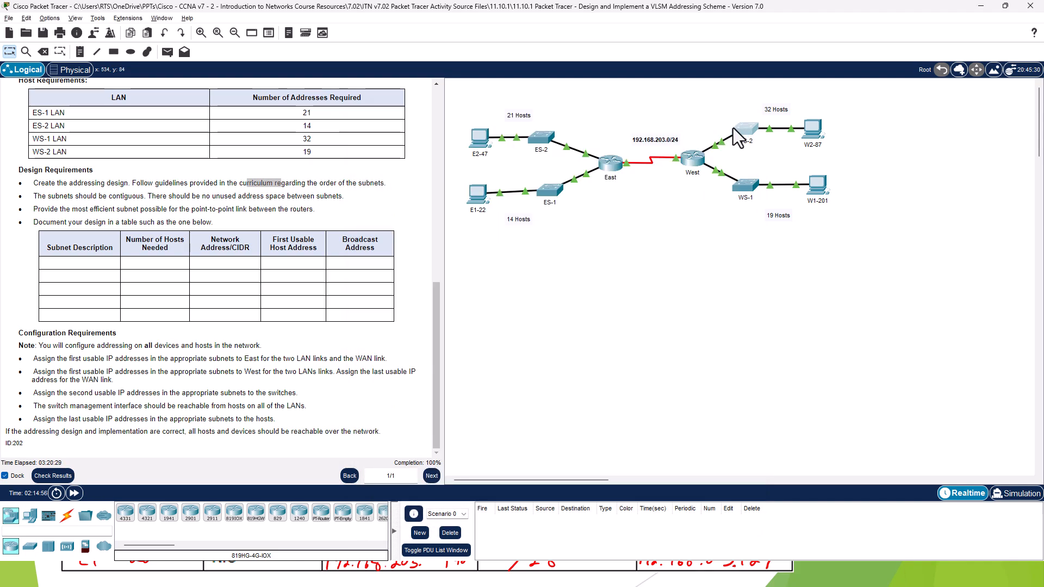